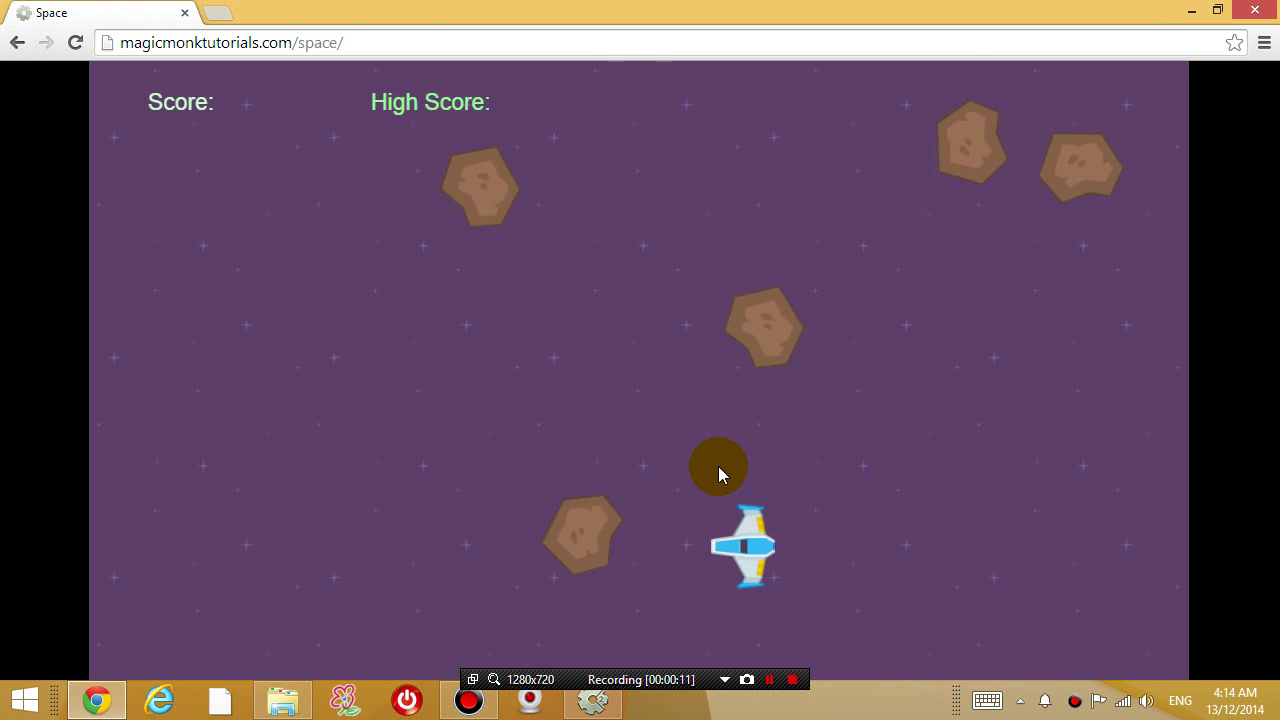
Steer the ship and shoot asteroids with Space until the score and high score reach 200
{"action": "key", "text": "space"}
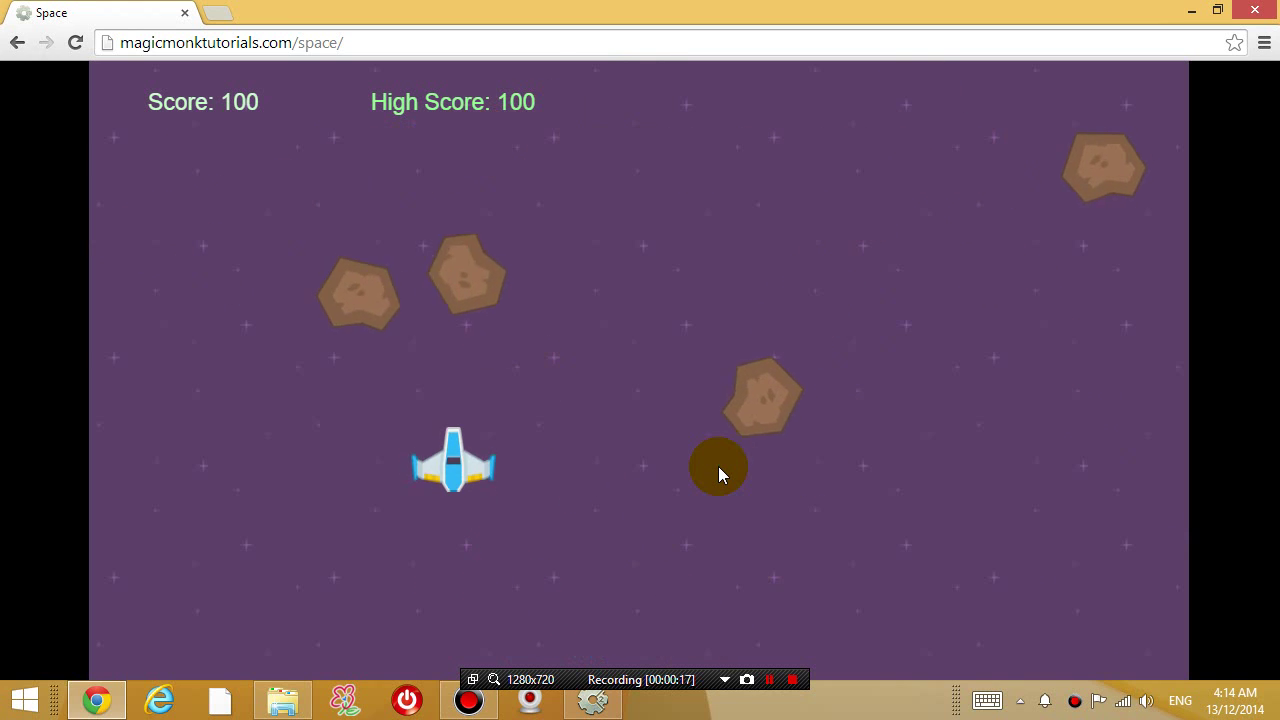
{"action": "key", "text": "space"}
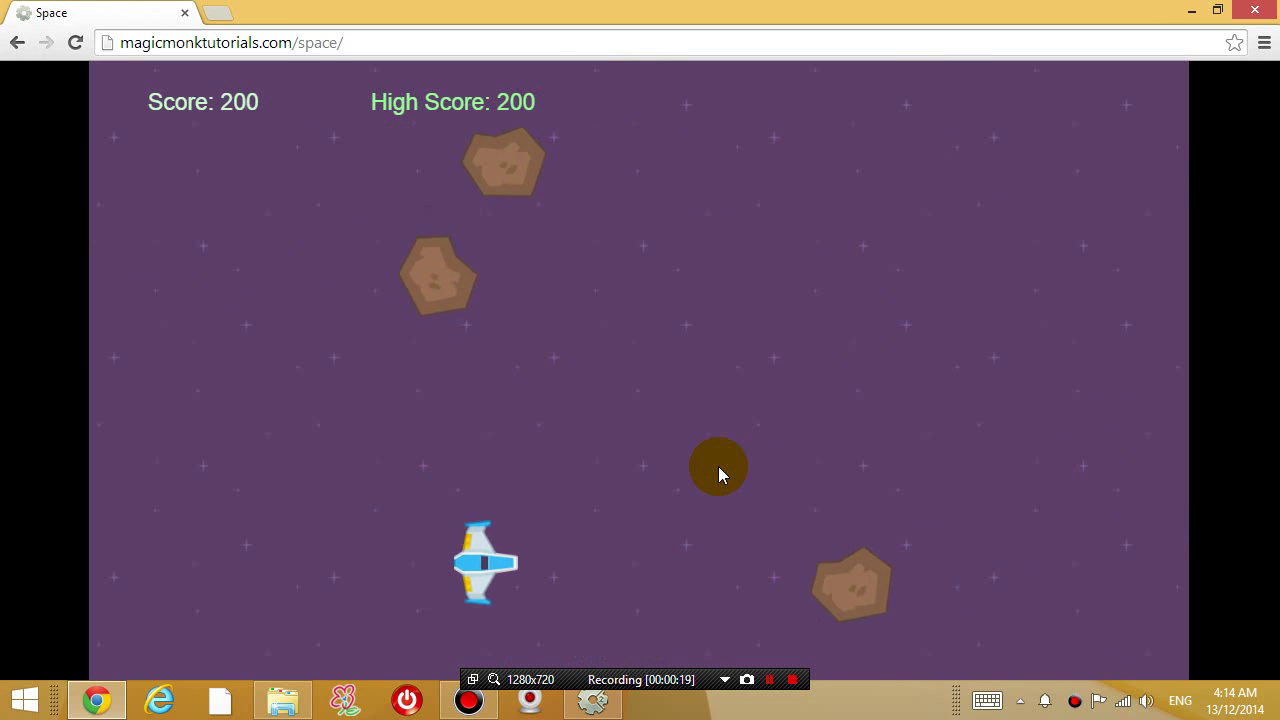
{"action": "key", "text": "space"}
{"action": "key", "text": "space"}
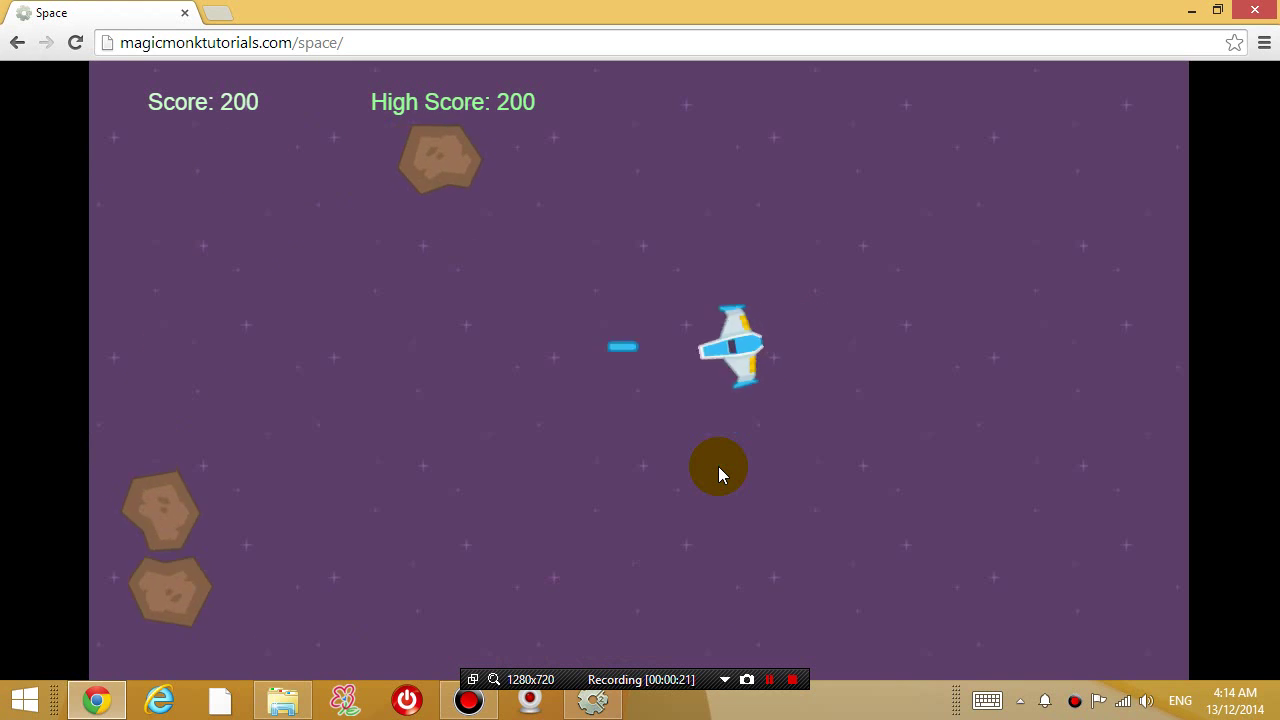
{"action": "key", "text": "space"}
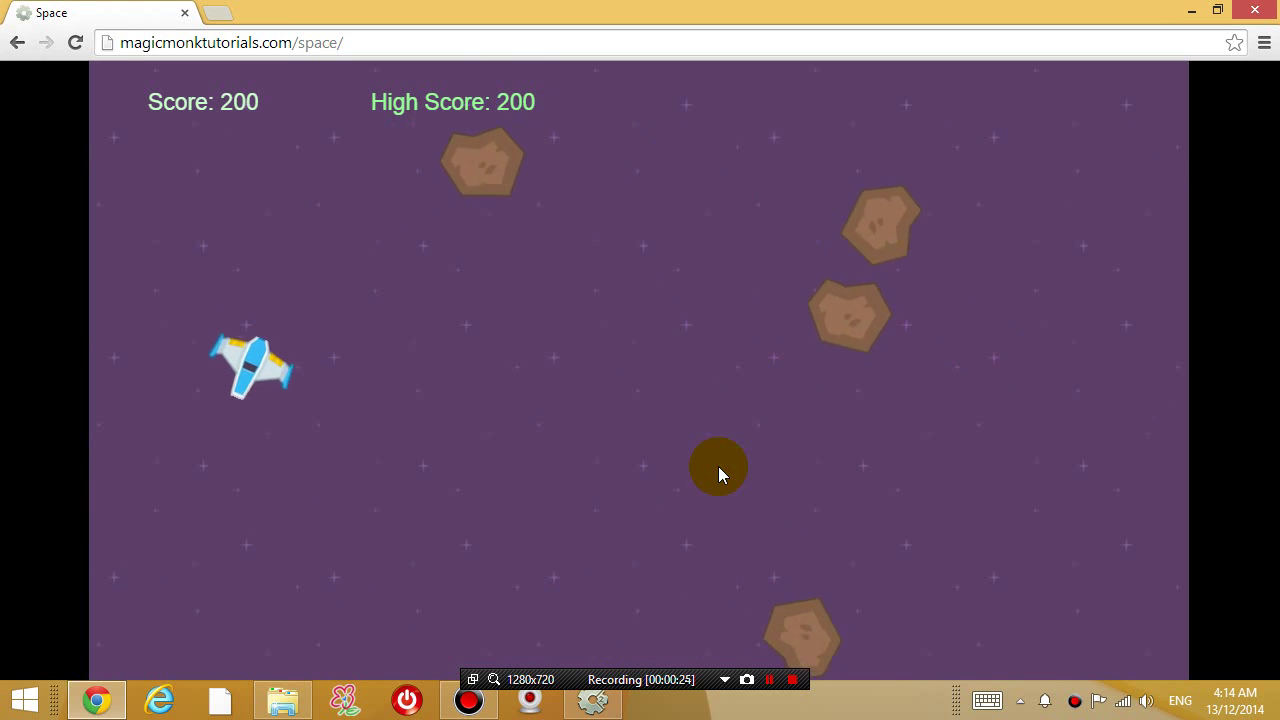
{"action": "left_click", "coordinate": [1255, 12]}
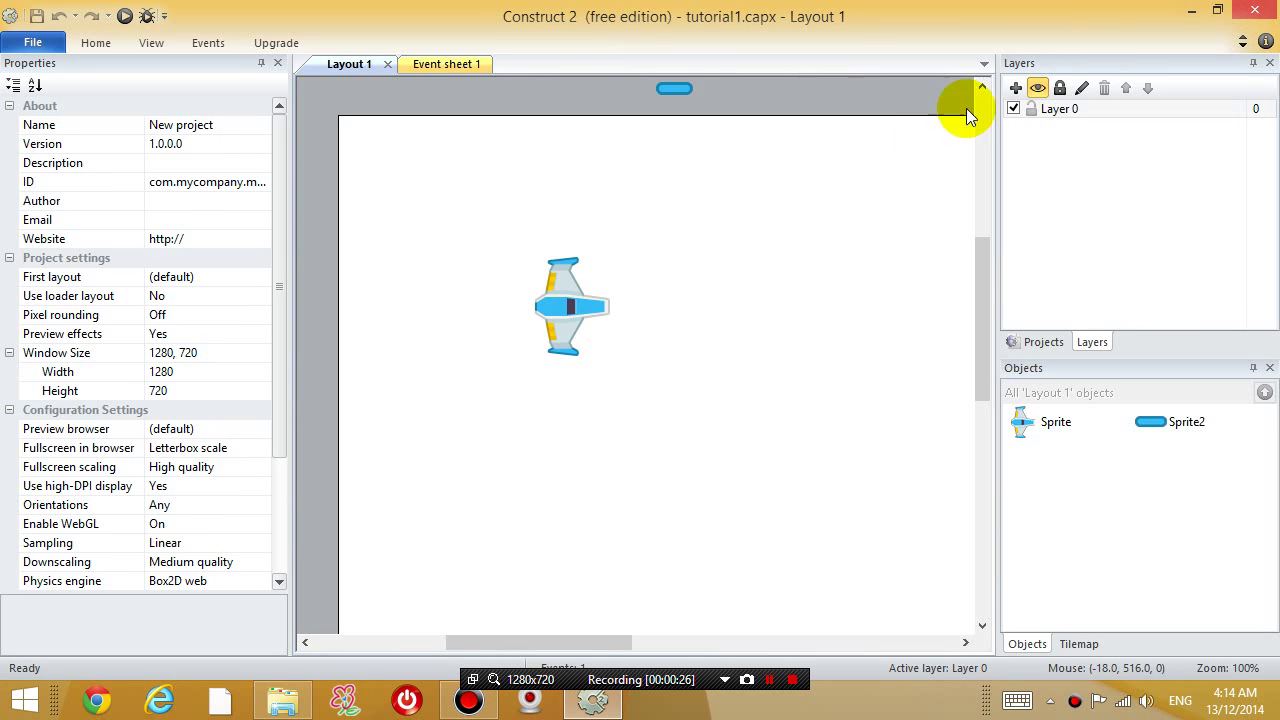
{"action": "left_click", "coordinate": [125, 17]}
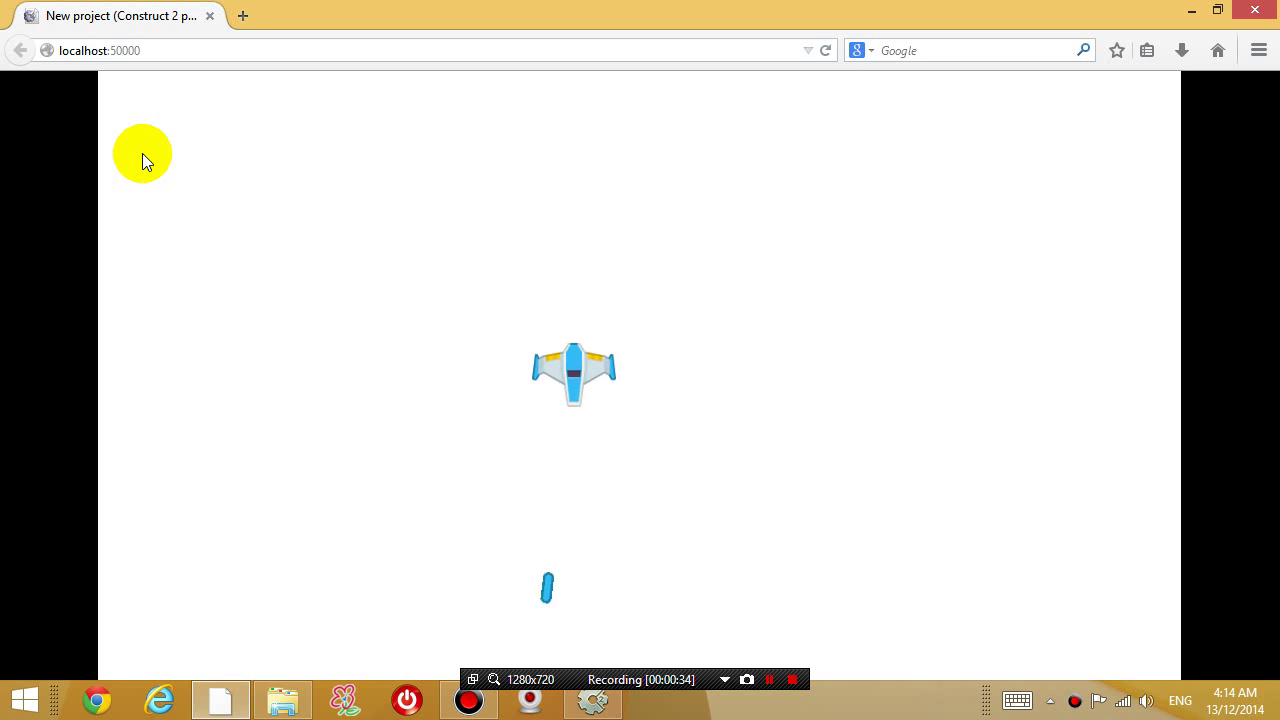
{"action": "key", "text": "Right"}
{"action": "key", "text": "space"}
{"action": "key", "text": "space"}
{"action": "key", "text": "Left"}
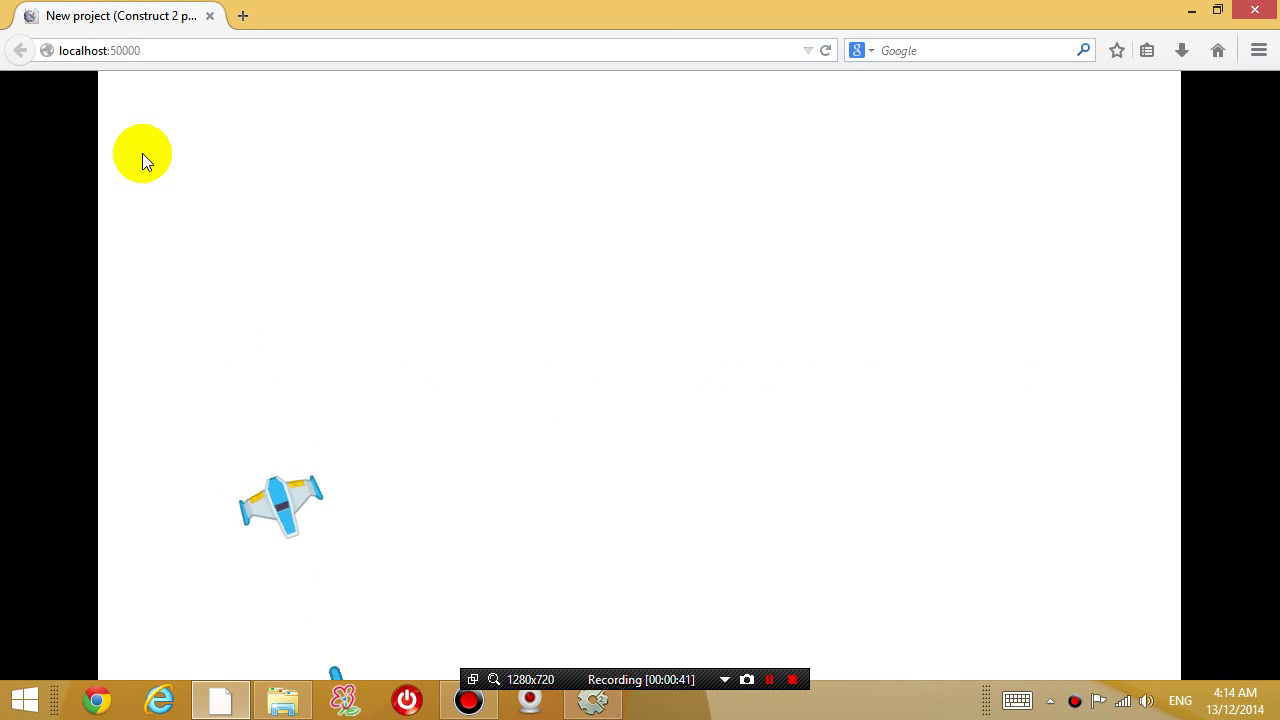
{"action": "key", "text": "Right"}
{"action": "key", "text": "space"}
{"action": "key", "text": "Up"}
{"action": "key", "text": "space"}
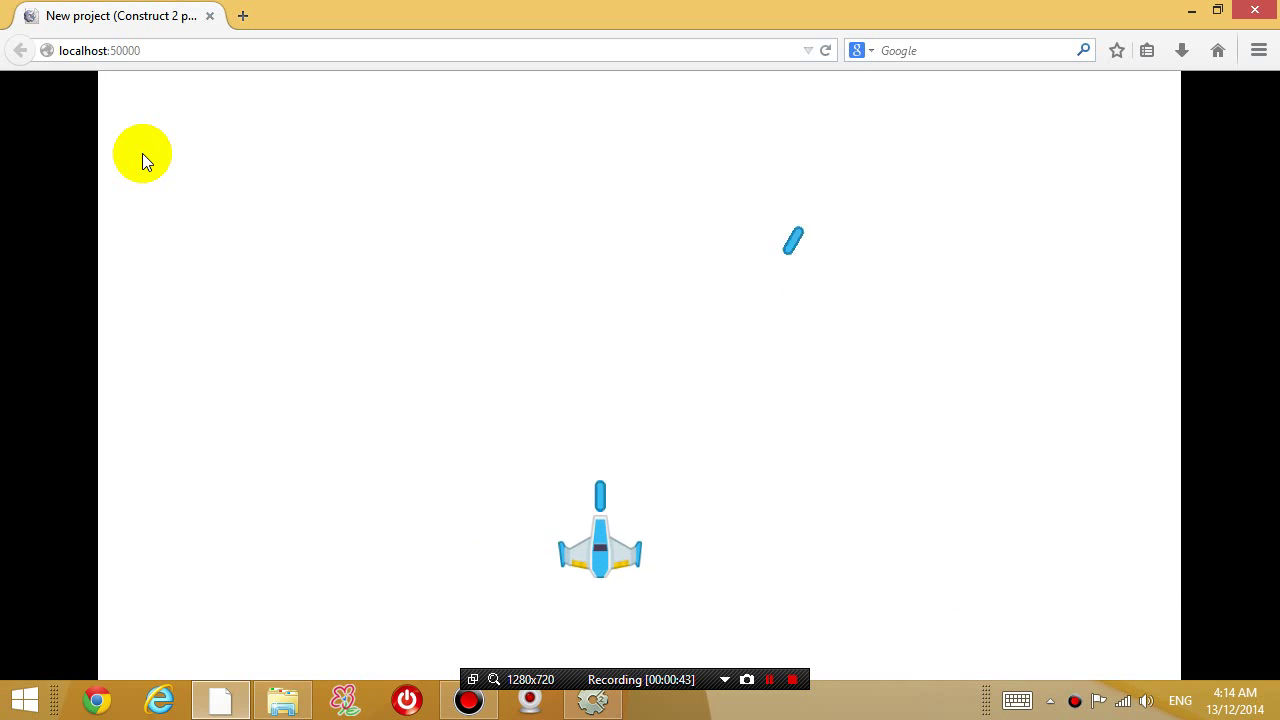
{"action": "key", "text": "Up"}
{"action": "key", "text": "Left"}
{"action": "key", "text": "space"}
{"action": "key", "text": "Down"}
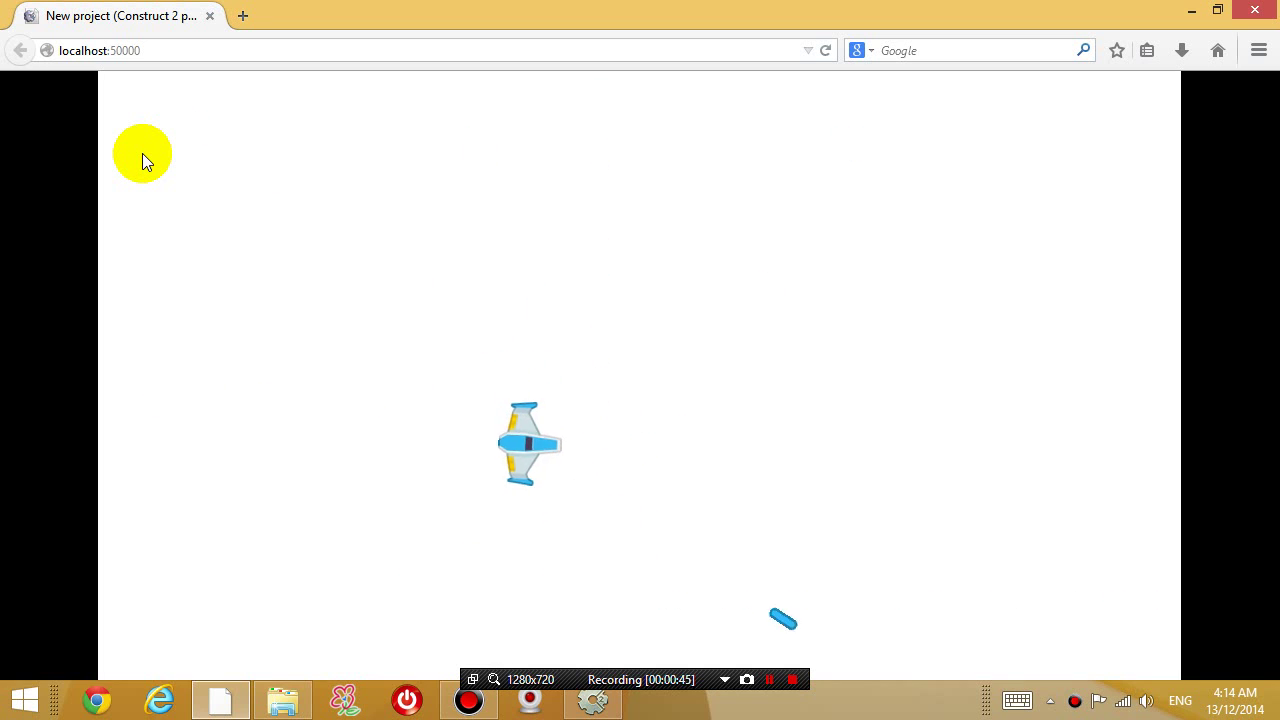
{"action": "key", "text": "Right"}
{"action": "key", "text": "space"}
{"action": "key", "text": "space"}
{"action": "key", "text": "space"}
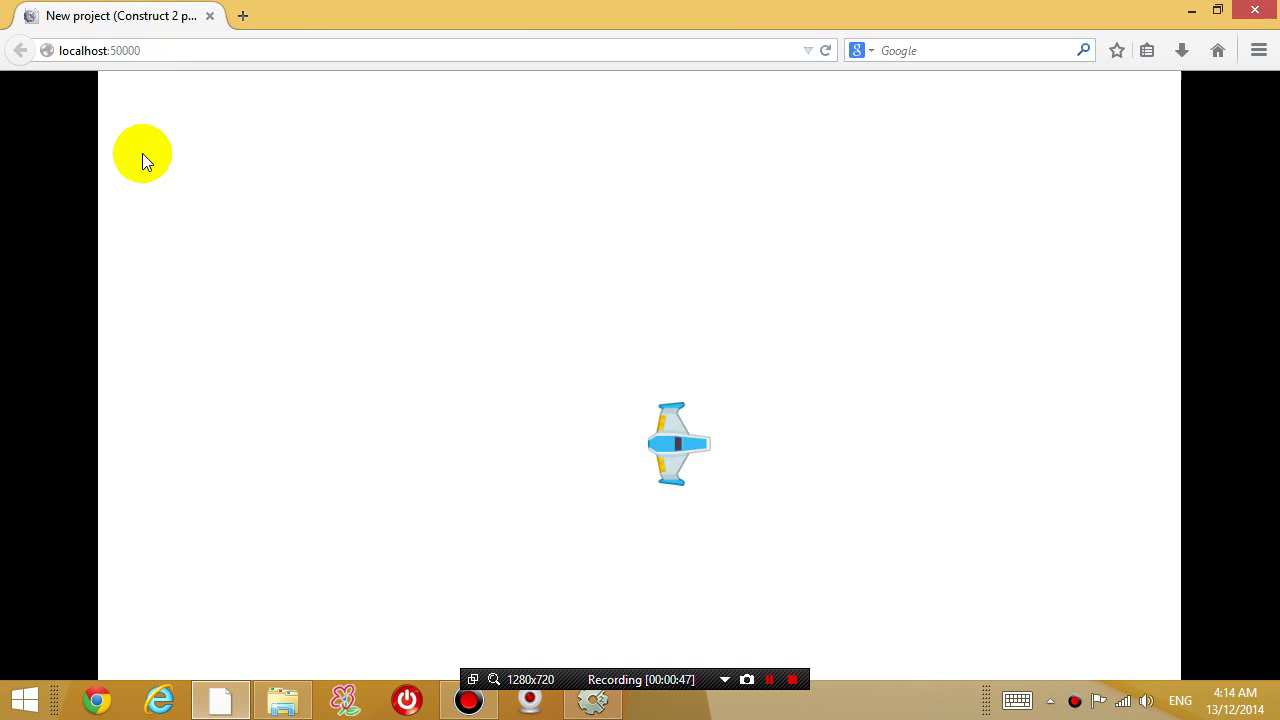
{"action": "left_click", "coordinate": [1254, 10]}
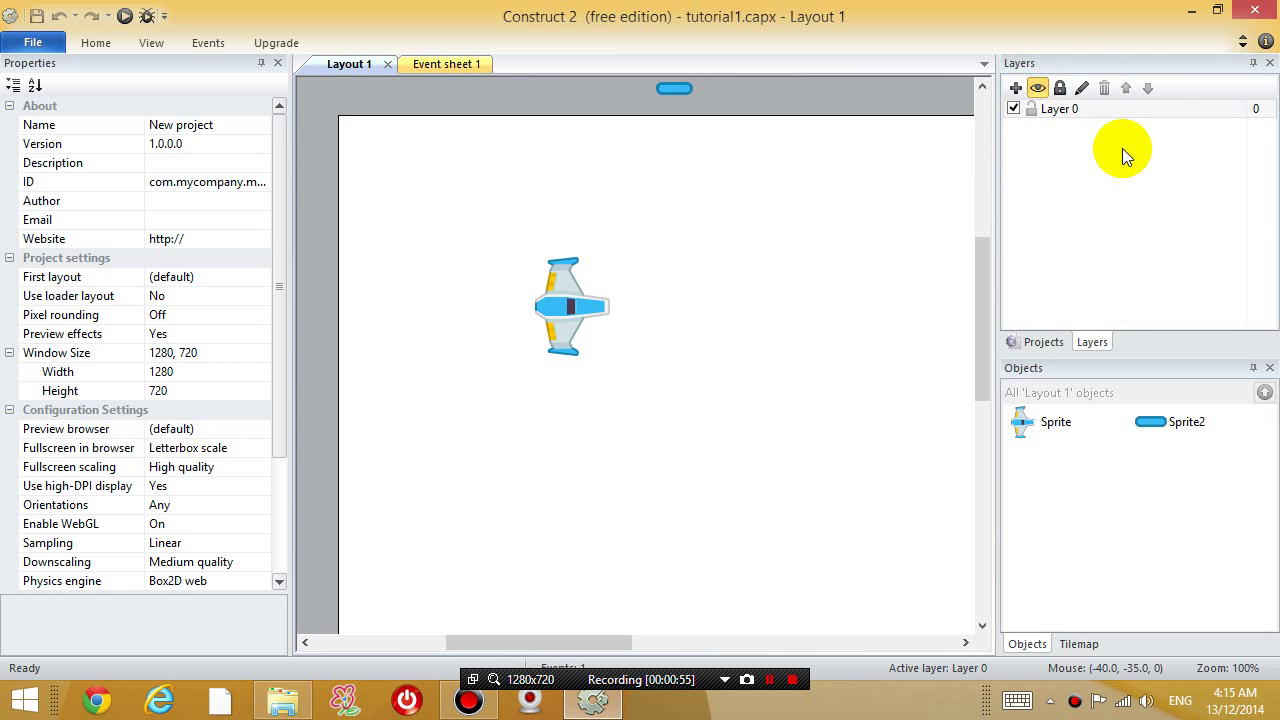
Rename Layer 0 to 'GamePlay' in the Layers panel and switch to Event sheet 1
{"action": "left_click", "coordinate": [1040, 342]}
{"action": "left_click", "coordinate": [1092, 342]}
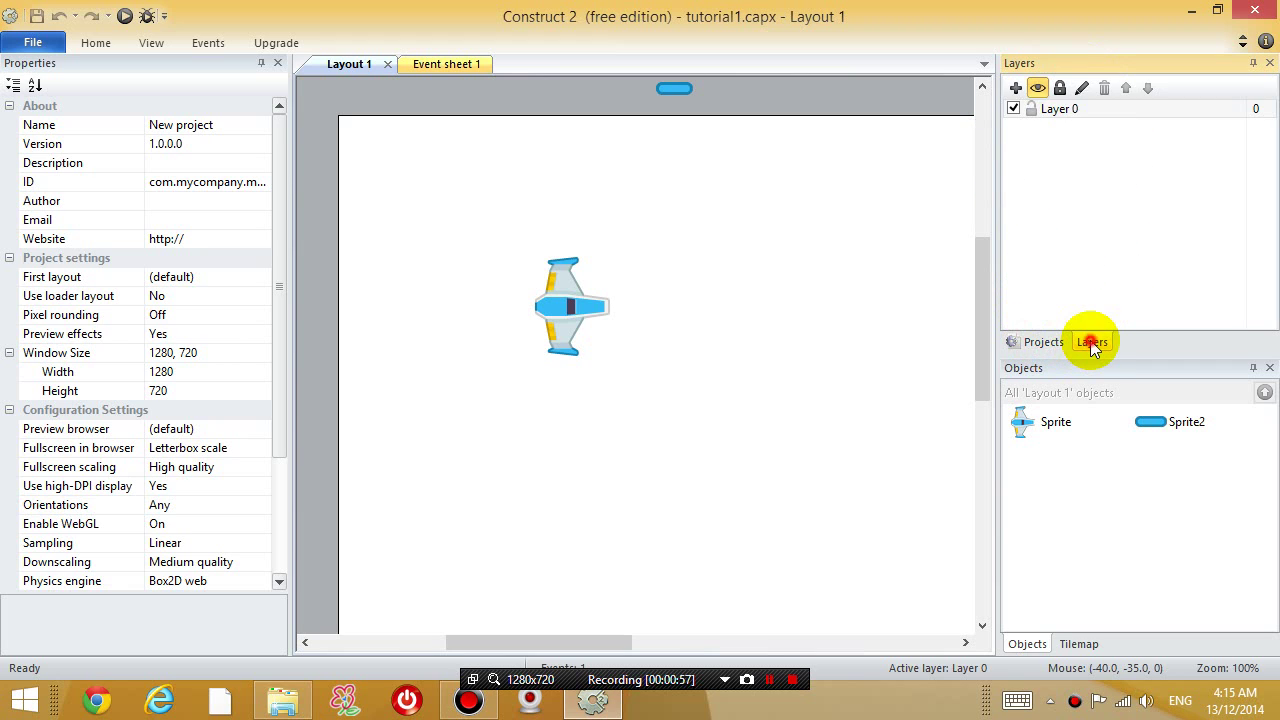
{"action": "right_click", "coordinate": [1063, 107]}
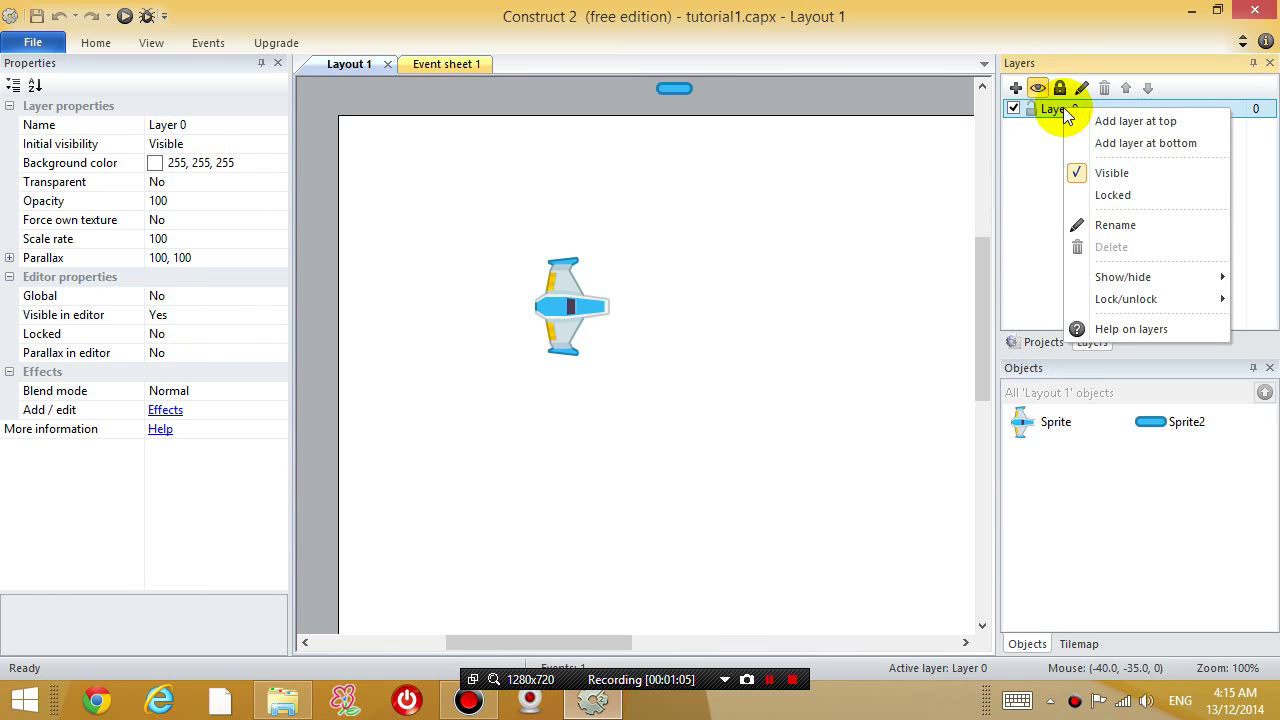
{"action": "left_click", "coordinate": [1110, 226]}
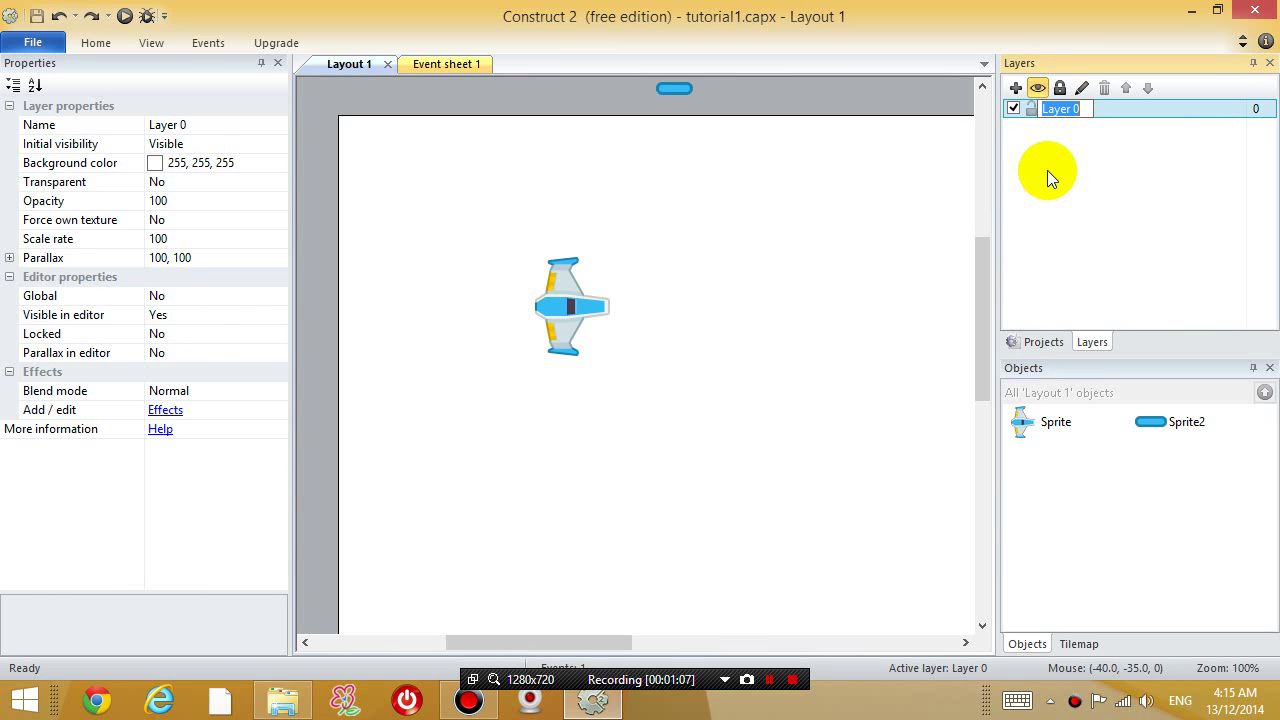
{"action": "type", "text": "Game P"}
{"action": "key", "text": "BackSpace"}
{"action": "key", "text": "BackSpace"}
{"action": "type", "text": "Play"}
{"action": "key", "text": "Return"}
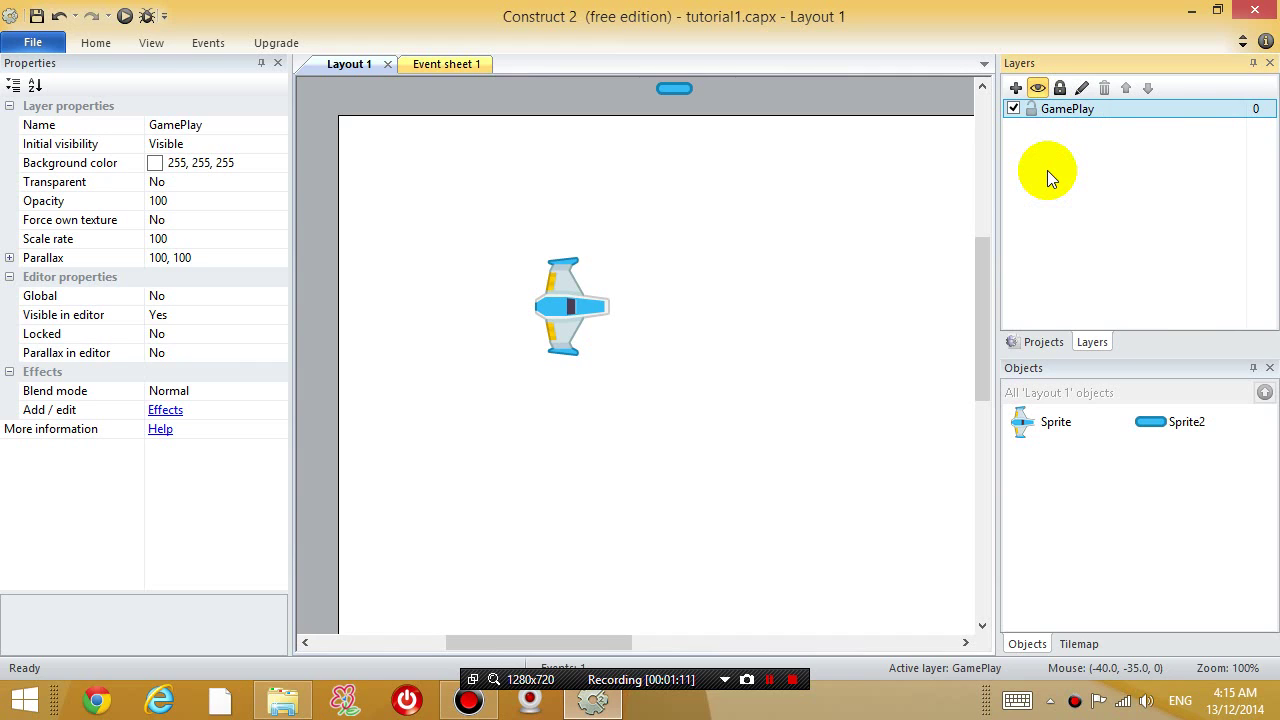
{"action": "left_click", "coordinate": [440, 64]}
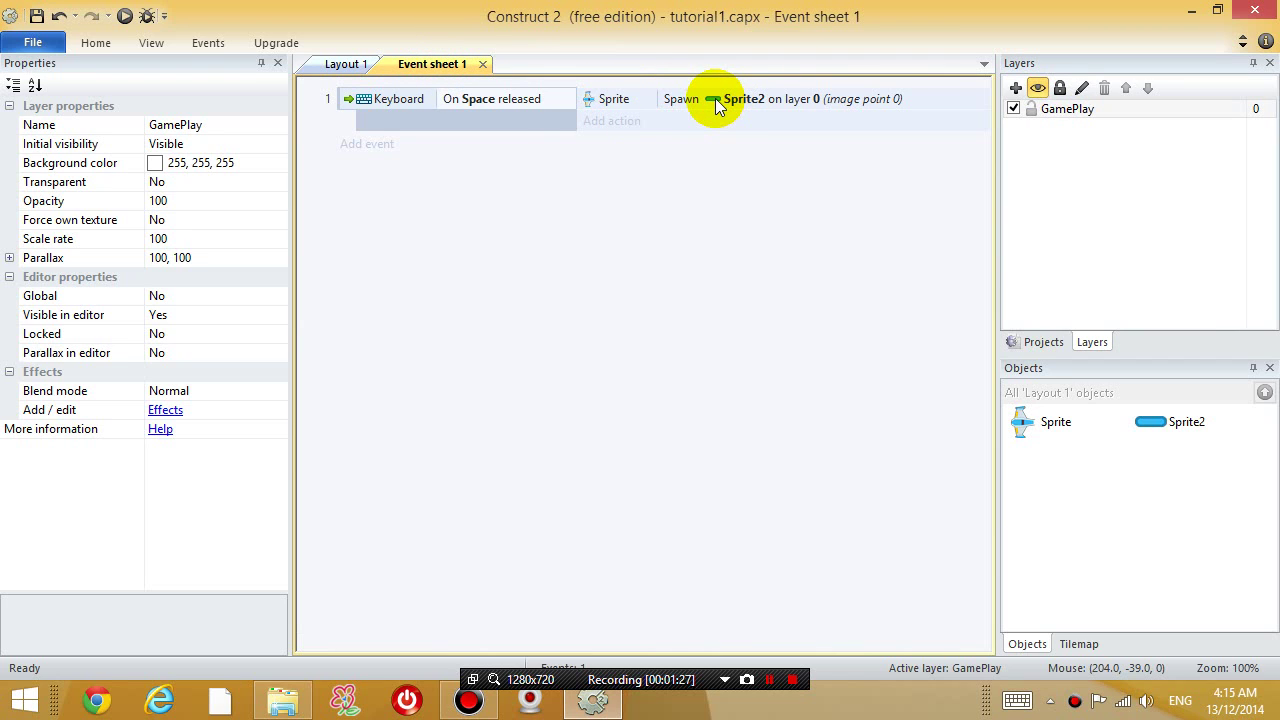
Change the Spawn Sprite2 action's layer from 0 to "GamePlay"
{"action": "double_click", "coordinate": [768, 101]}
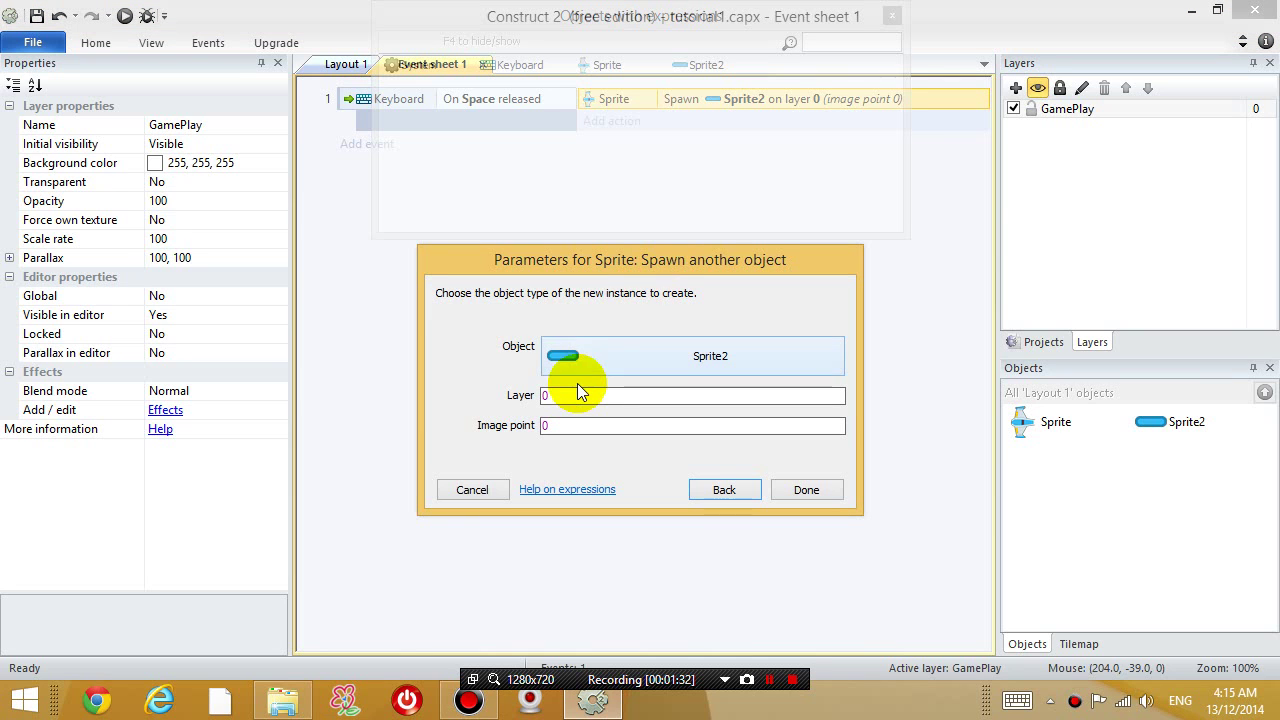
{"action": "left_click", "coordinate": [545, 396]}
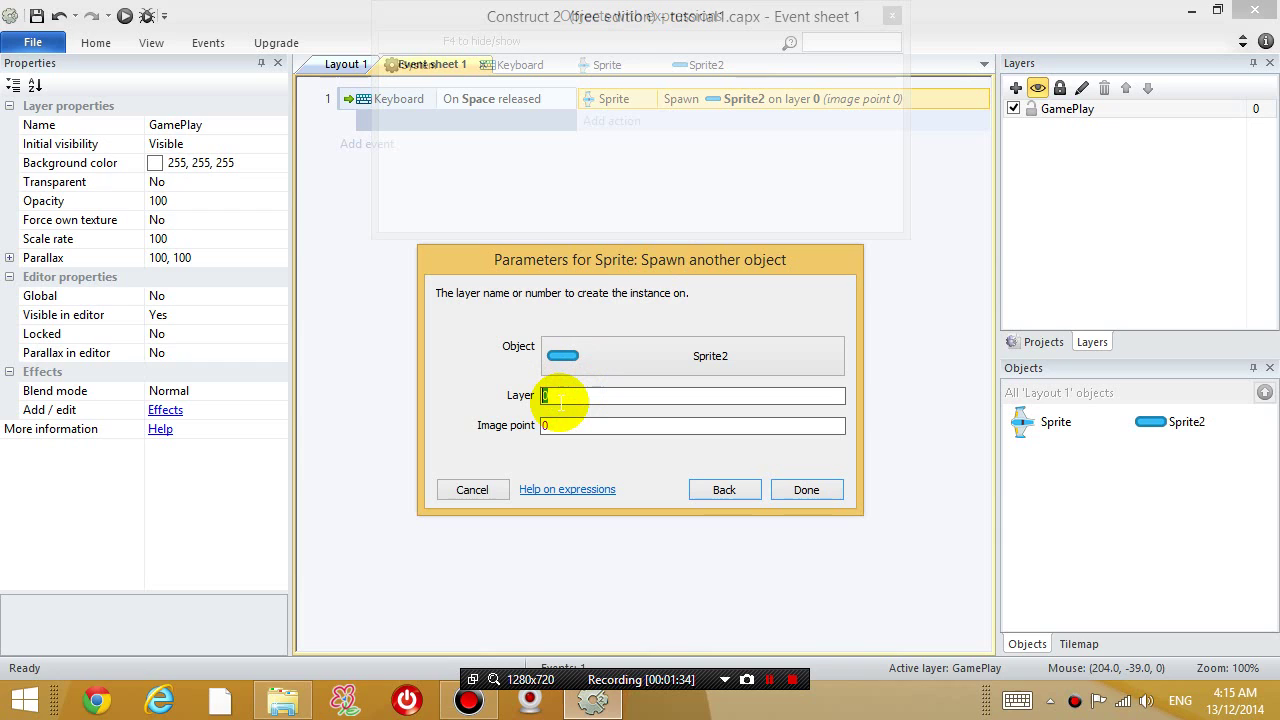
{"action": "type", "text": "\"G"}
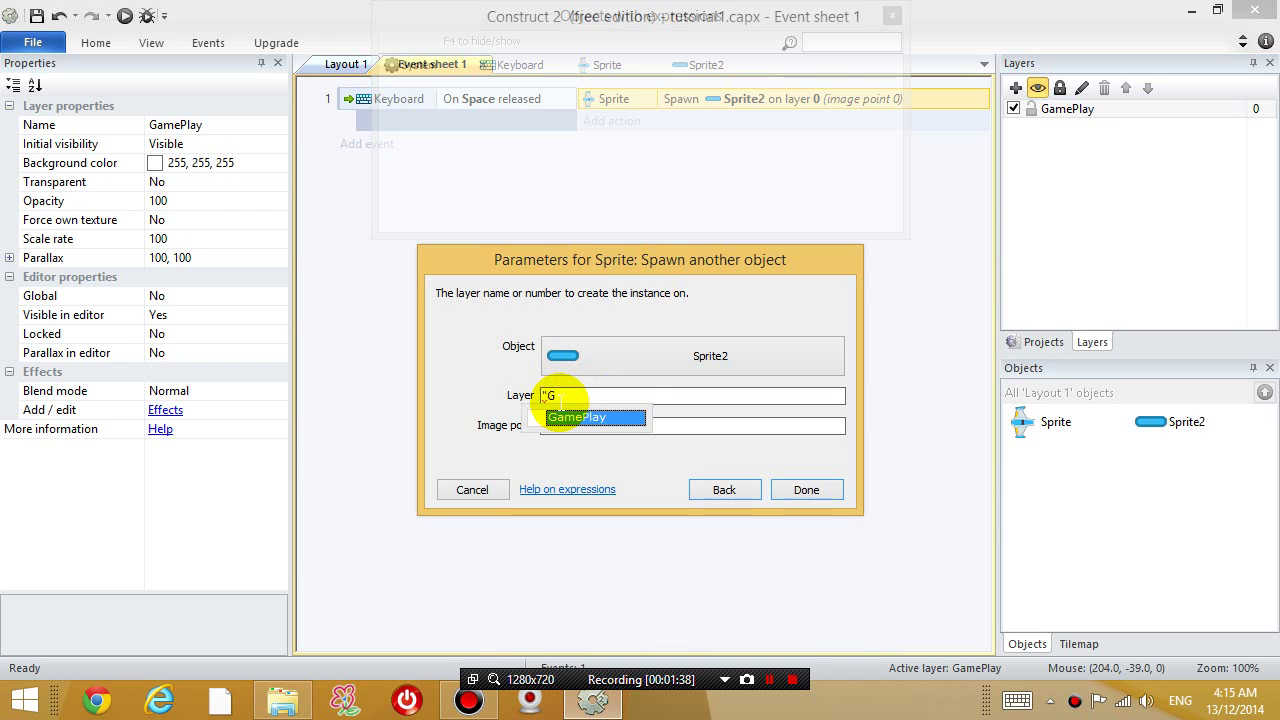
{"action": "key", "text": "Return"}
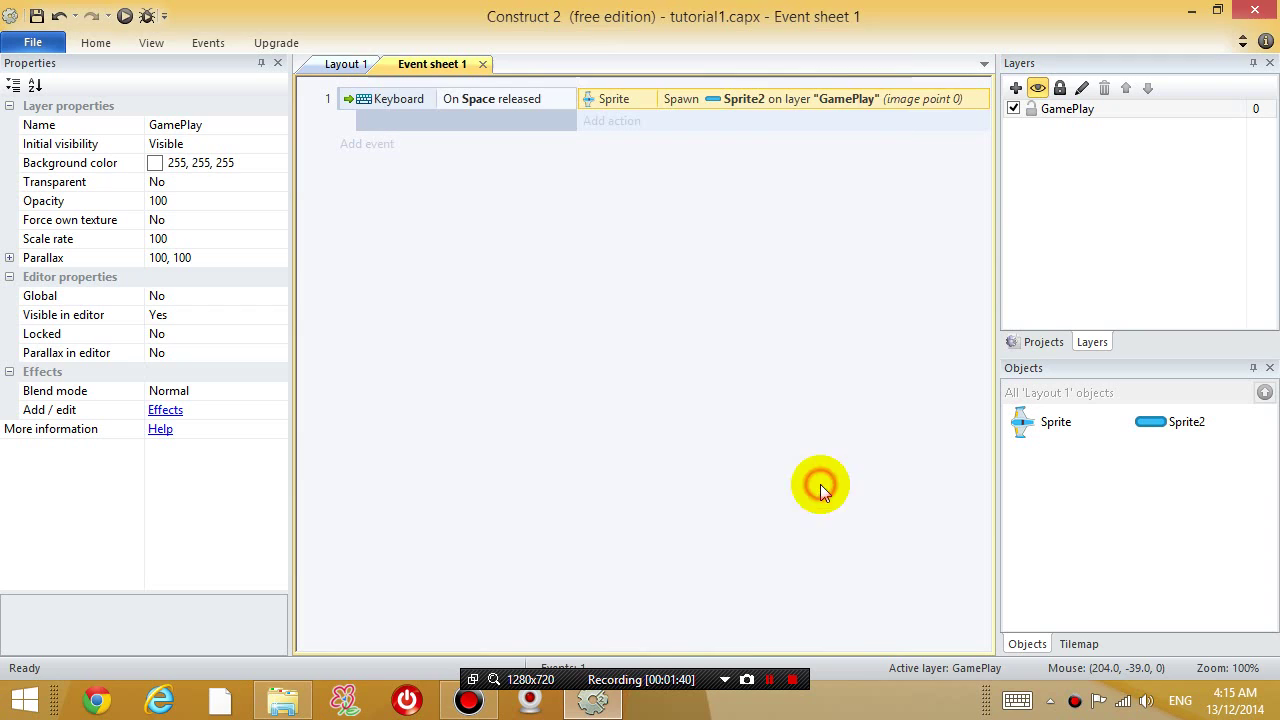
{"action": "left_click", "coordinate": [809, 488]}
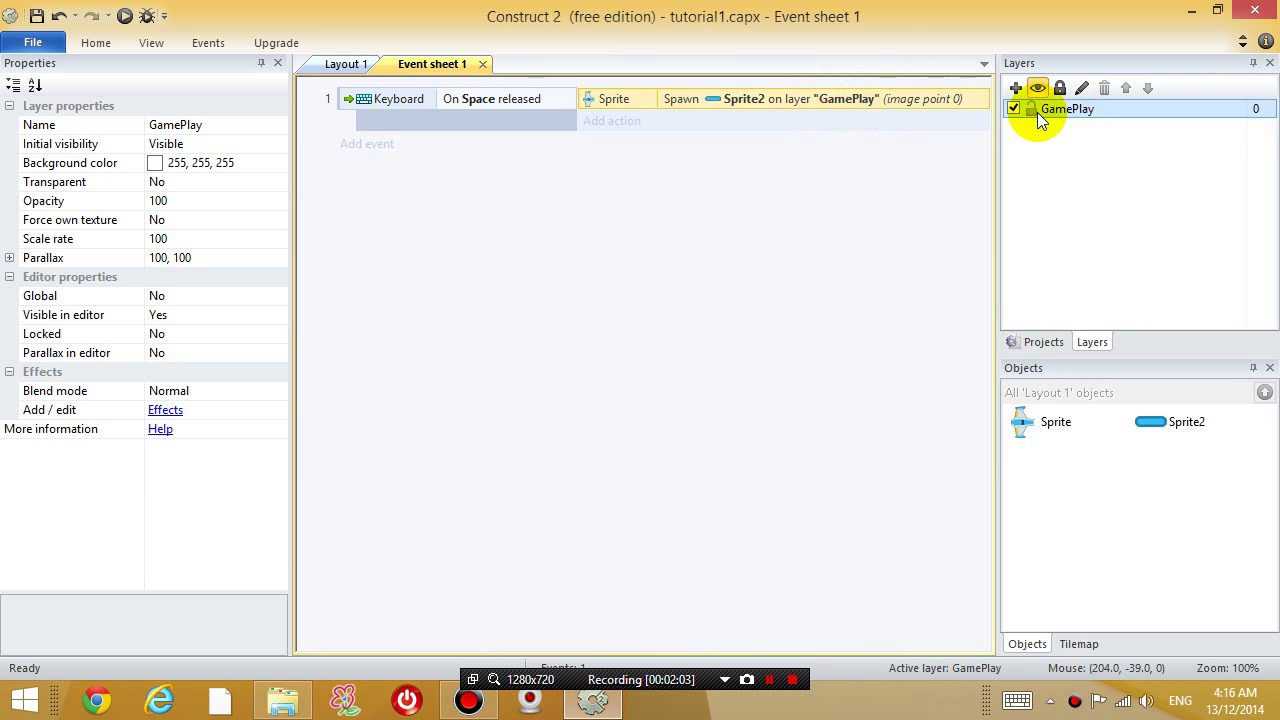
Back in the layout, lock the GamePlay layer and add a new layer beneath it
{"action": "left_click", "coordinate": [352, 70]}
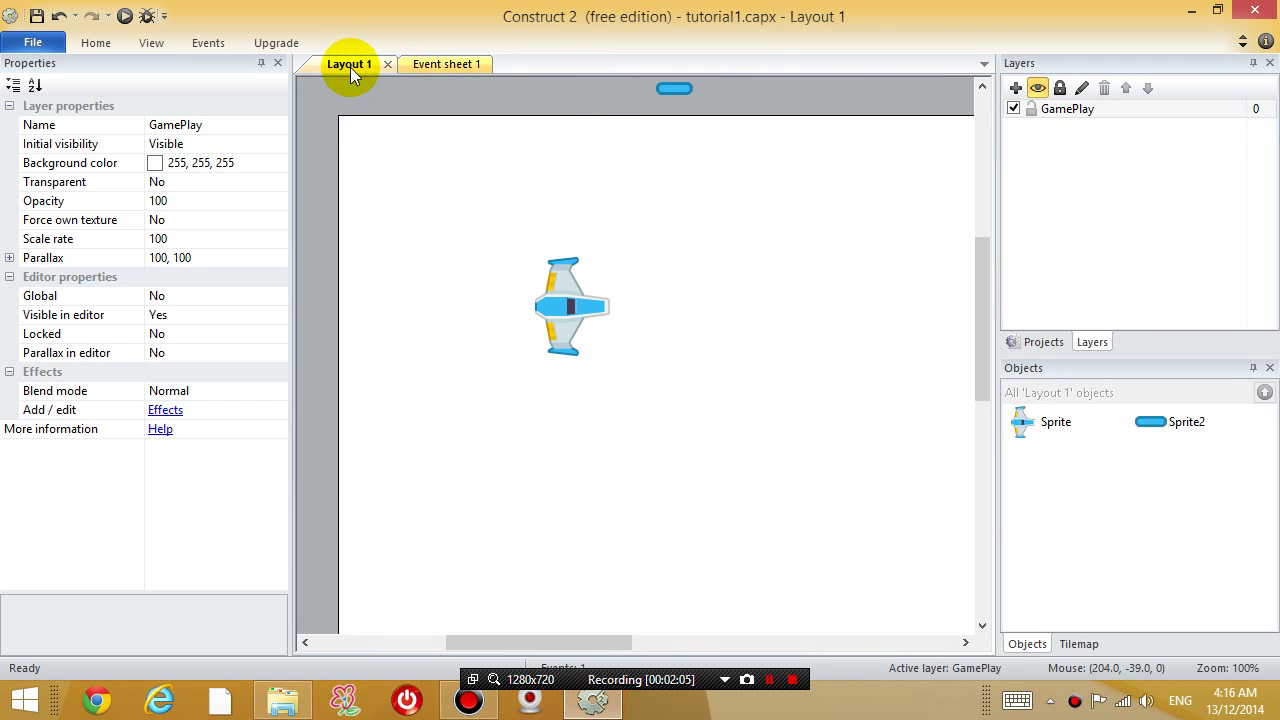
{"action": "left_click", "coordinate": [1032, 109]}
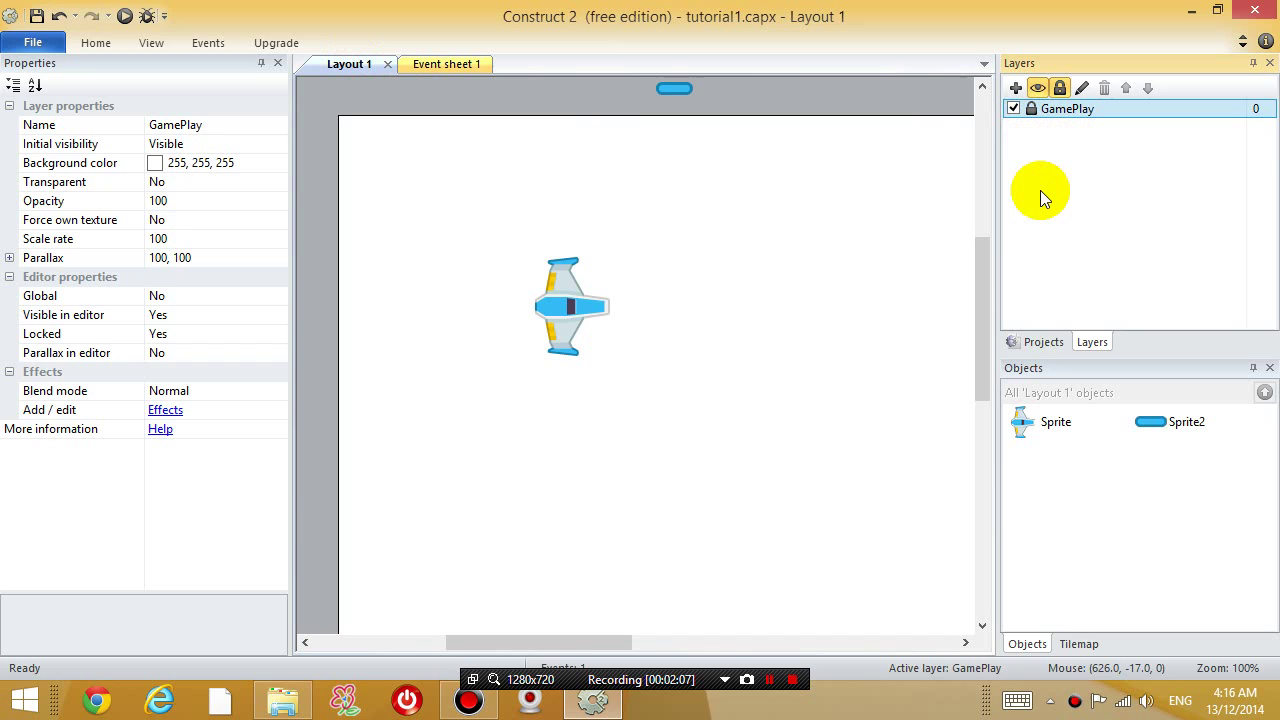
{"action": "right_click", "coordinate": [1060, 136]}
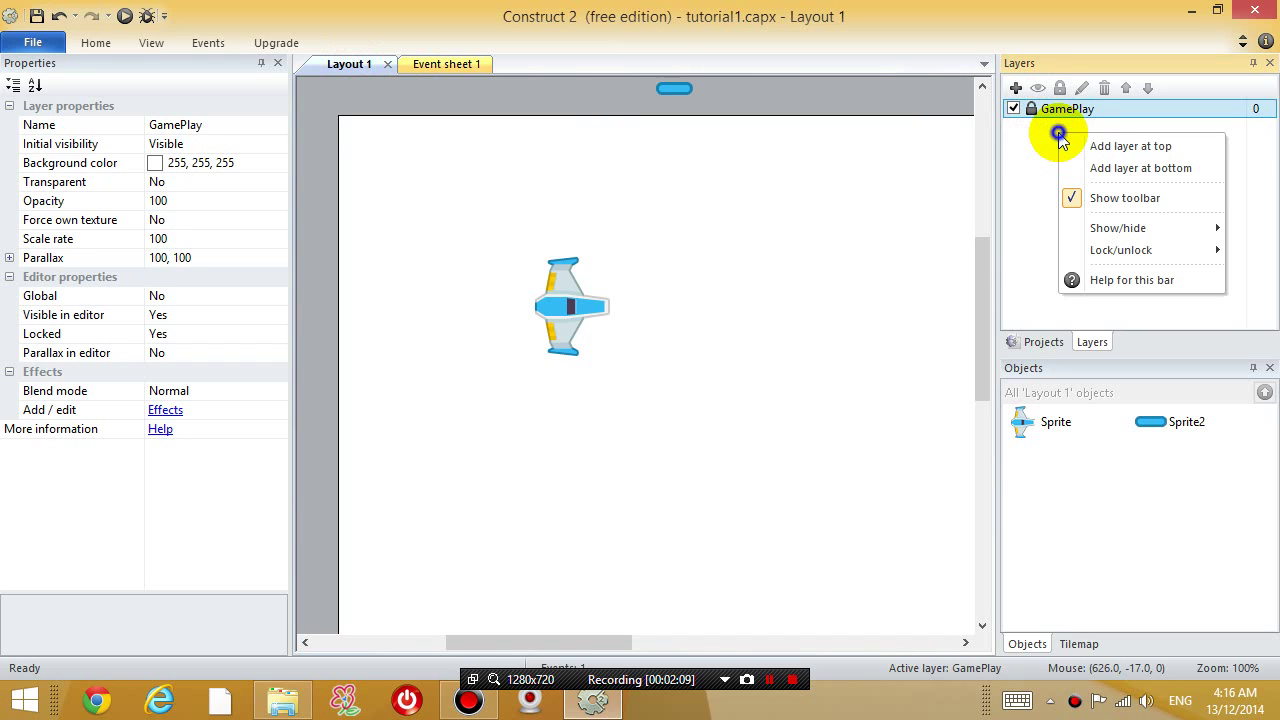
{"action": "left_click", "coordinate": [1100, 169]}
Rename the new Layer 0 to 'Background'
{"action": "left_click", "coordinate": [1054, 130]}
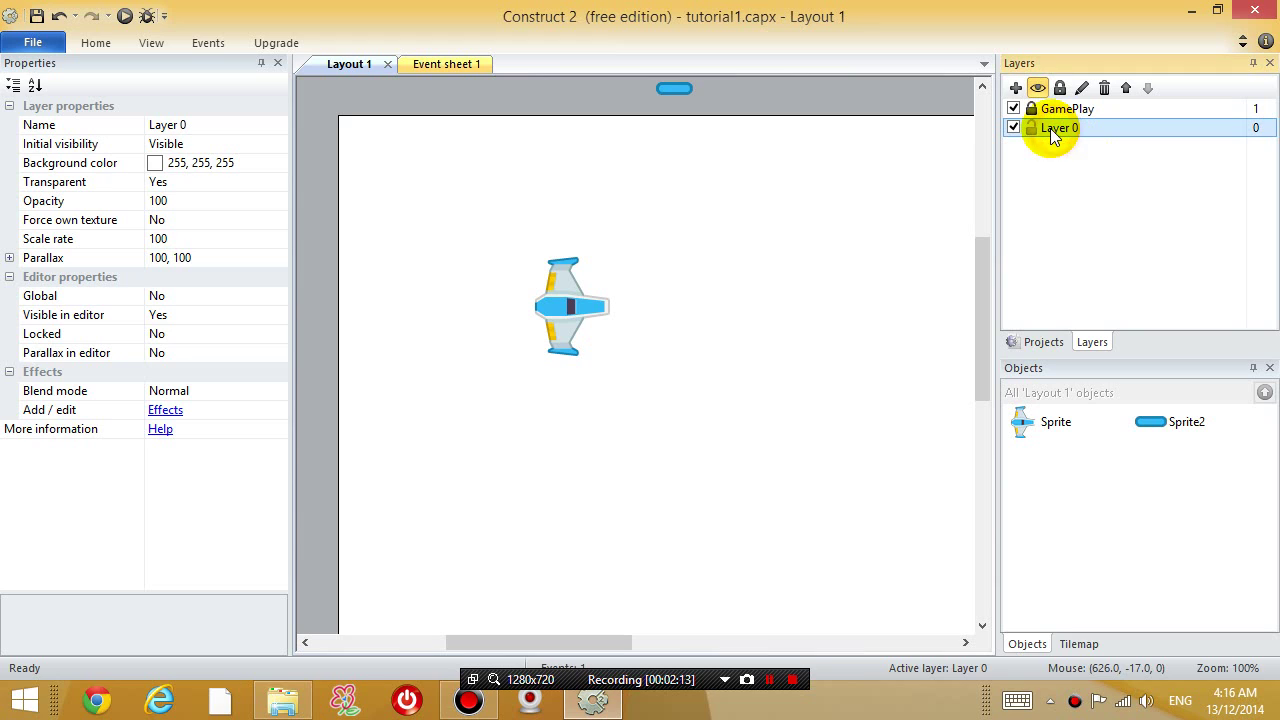
{"action": "right_click", "coordinate": [1054, 130]}
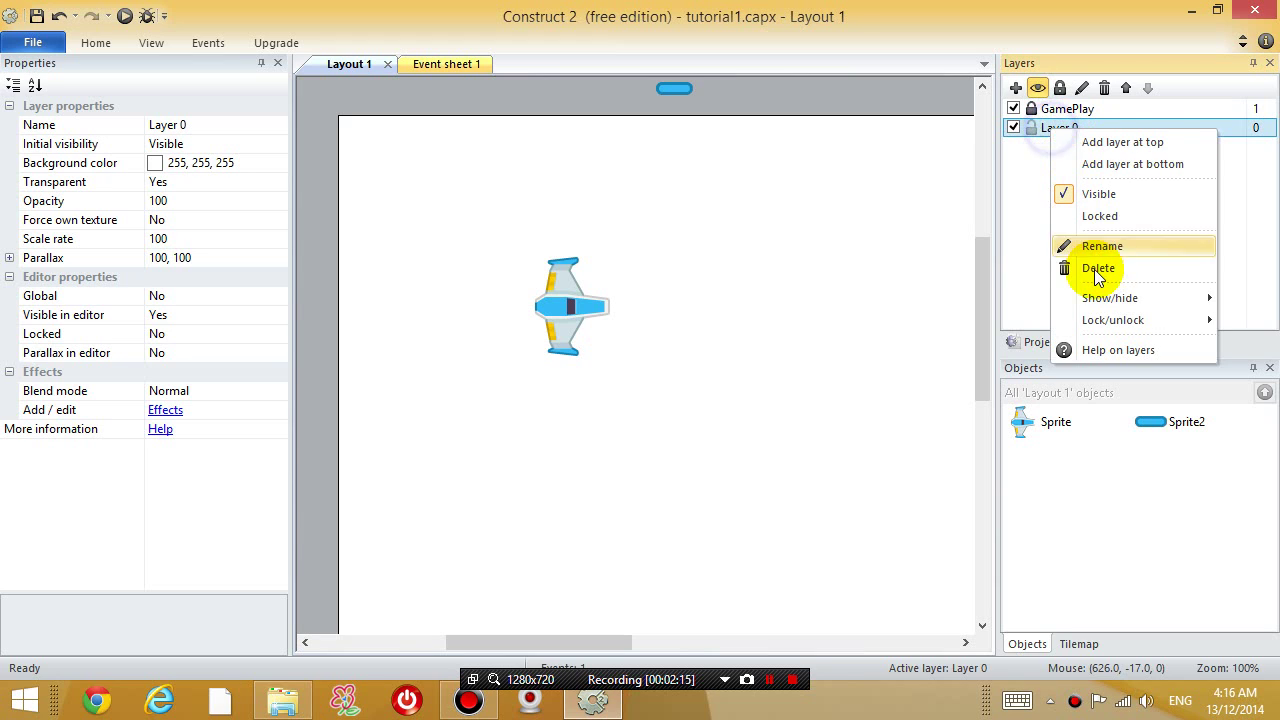
{"action": "left_click", "coordinate": [1098, 248]}
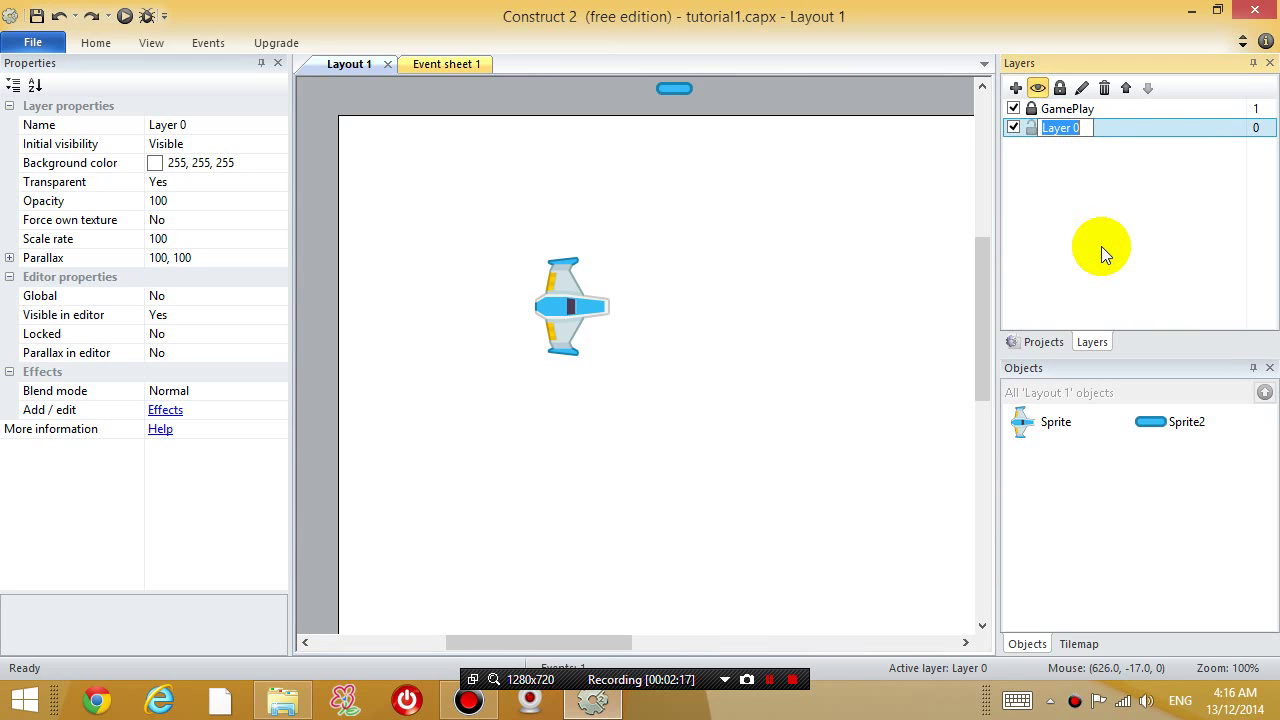
{"action": "type", "text": "Background"}
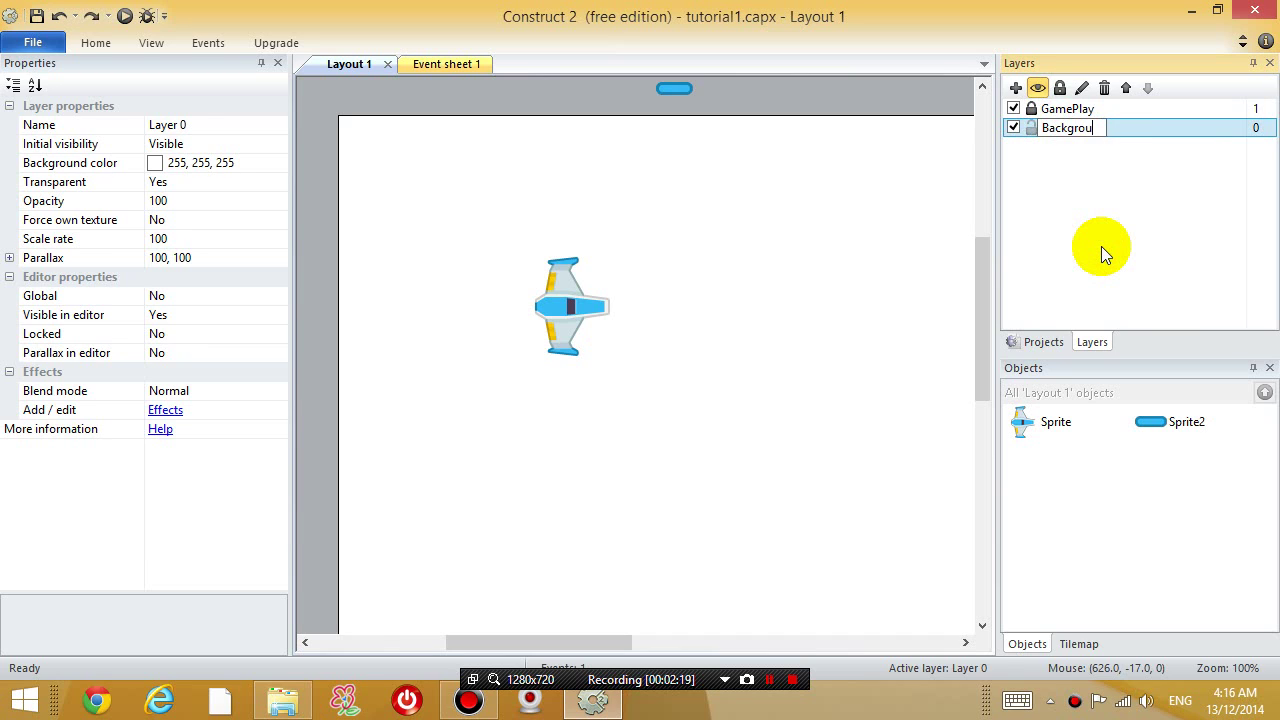
{"action": "key", "text": "Return"}
{"action": "left_click", "coordinate": [1101, 246]}
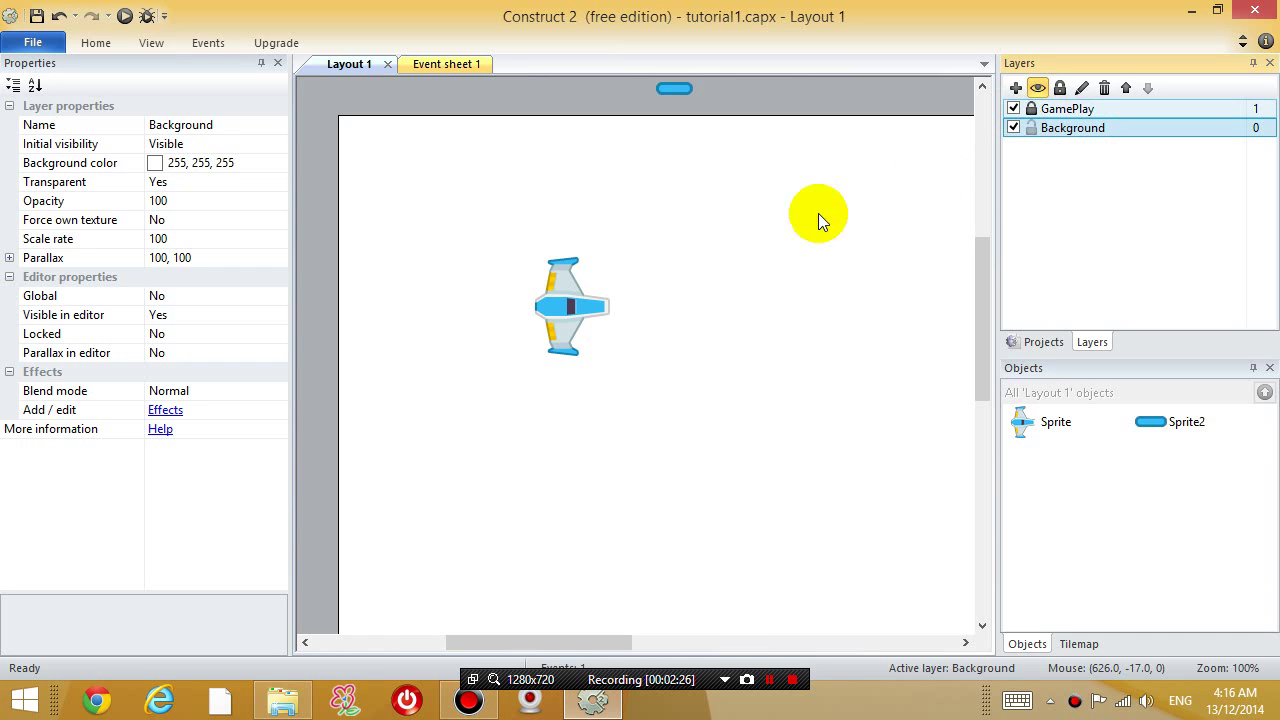
With Background as the active layer, insert a new Tiled Background object into the layout
{"action": "double_click", "coordinate": [594, 296]}
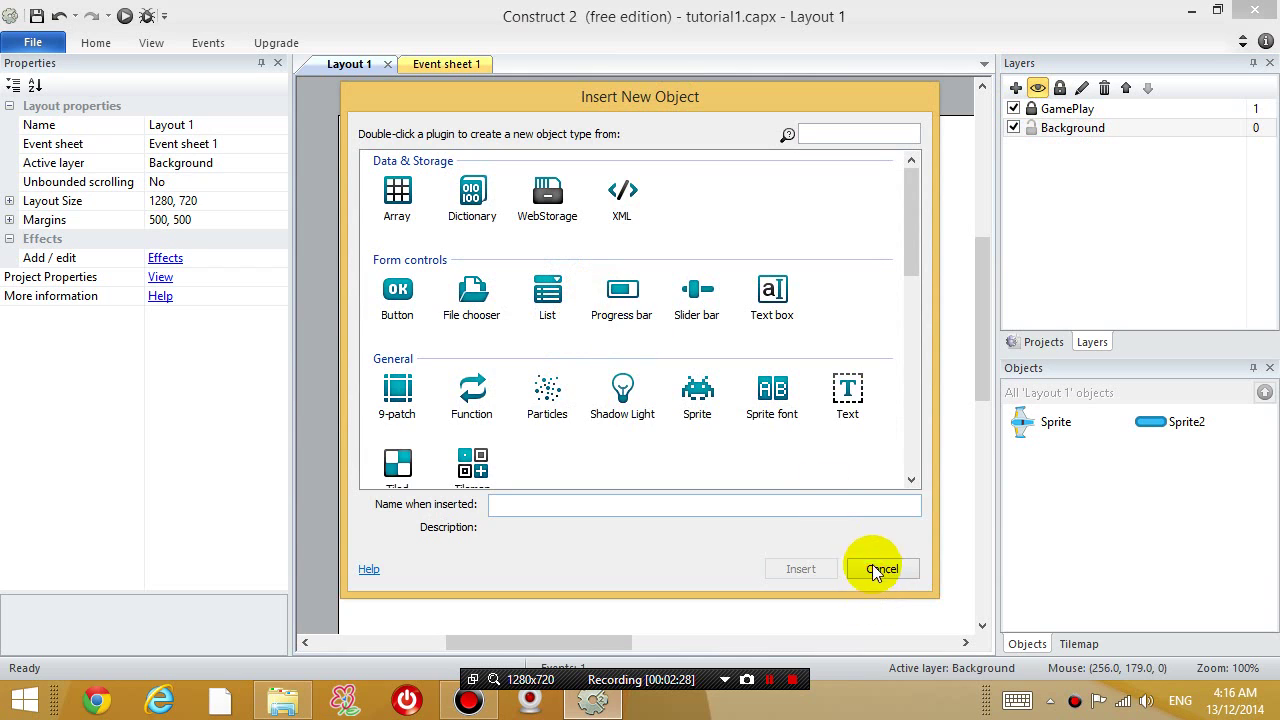
{"action": "left_click", "coordinate": [874, 566]}
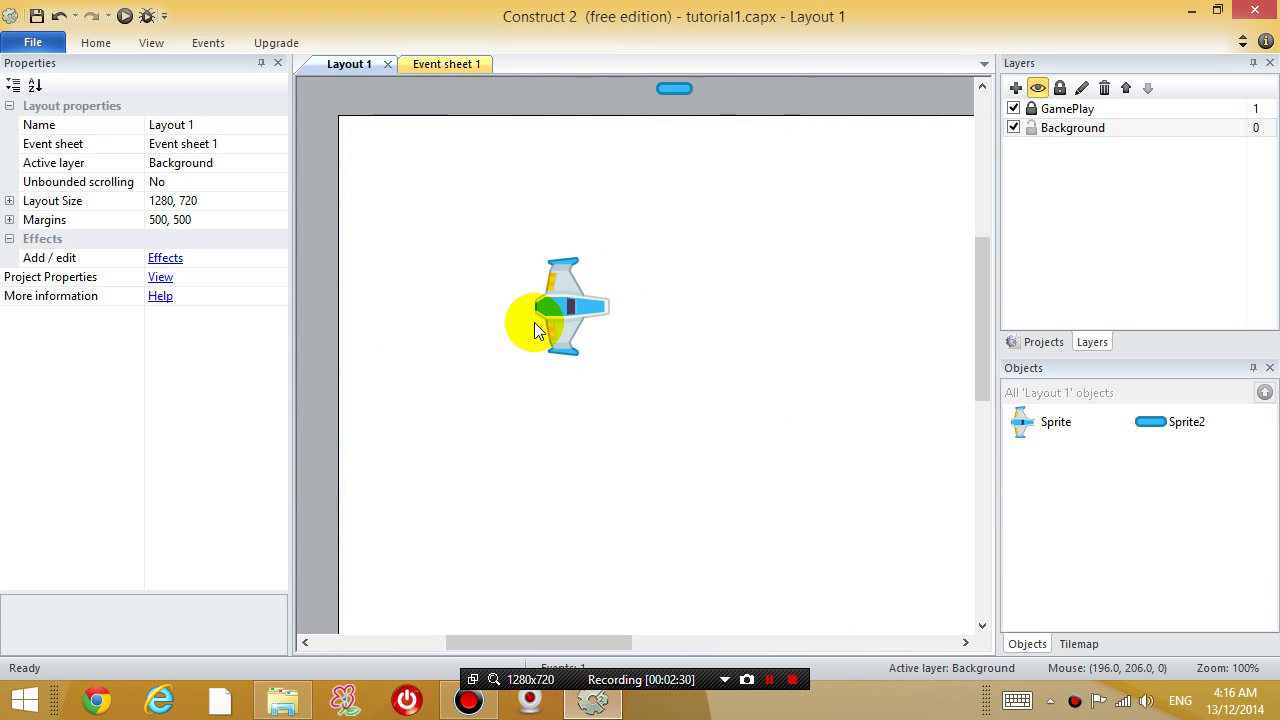
{"action": "left_click", "coordinate": [1063, 134]}
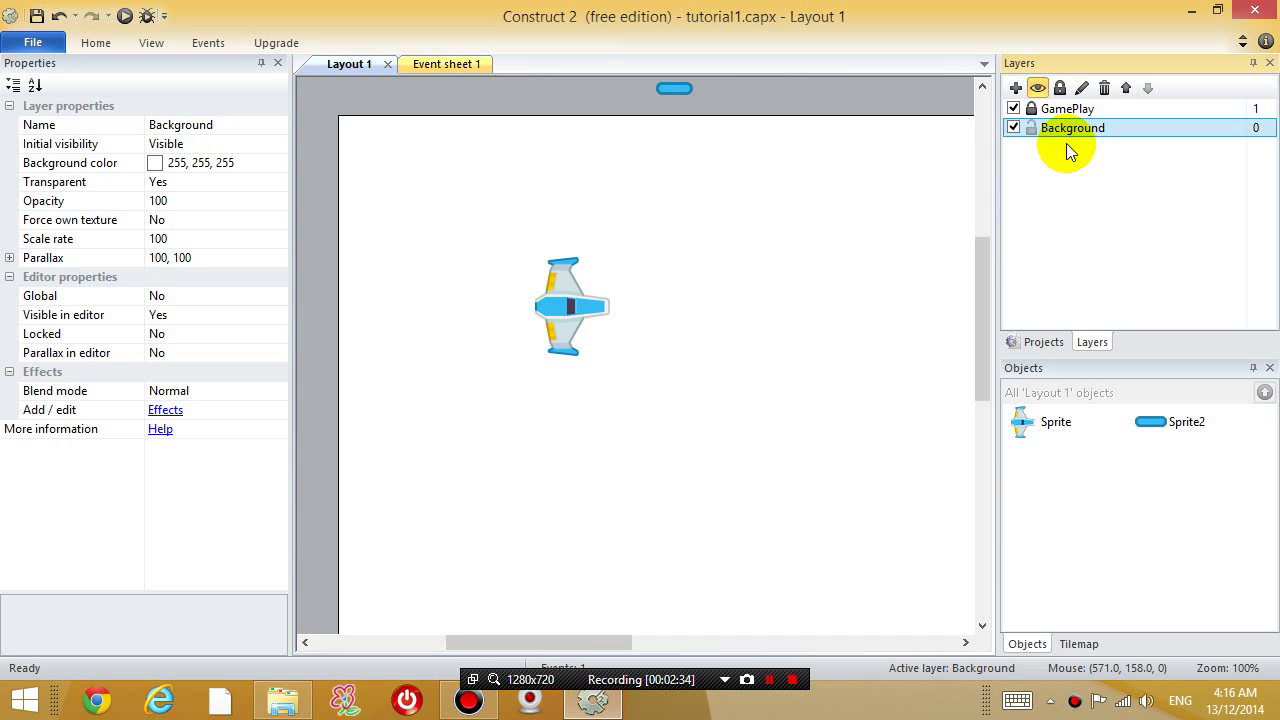
{"action": "right_click", "coordinate": [726, 368]}
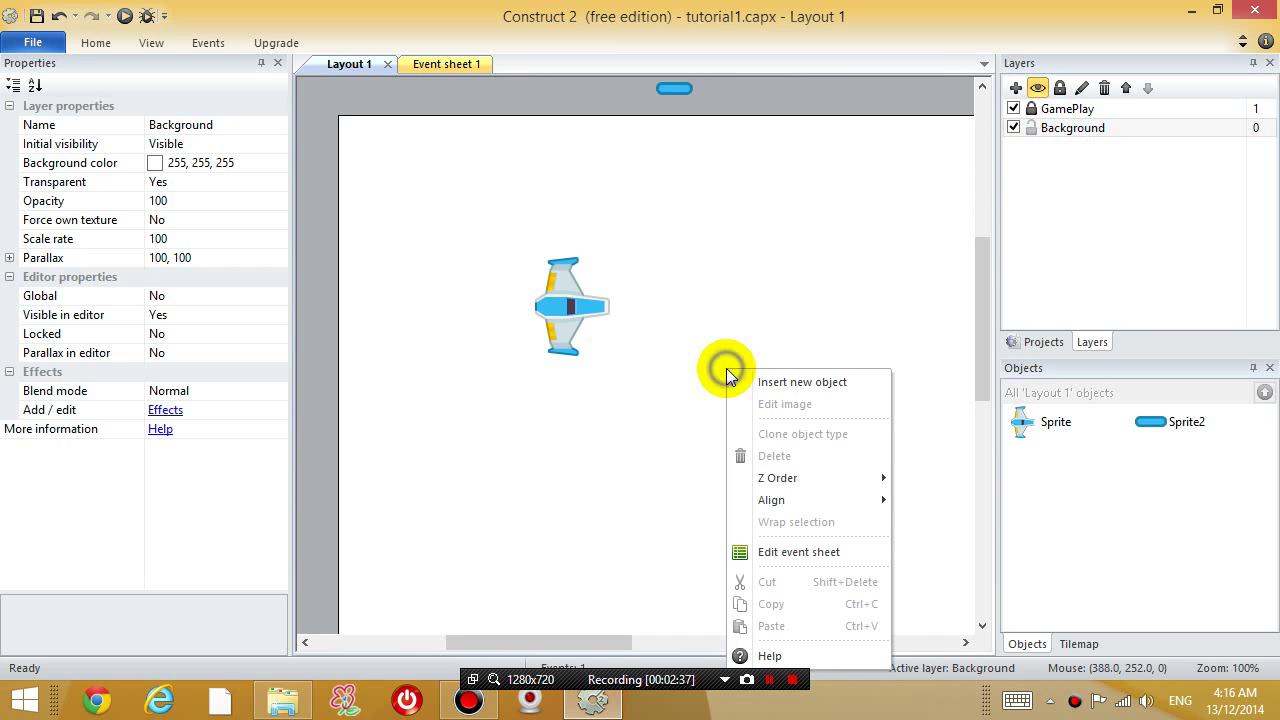
{"action": "left_click", "coordinate": [787, 380]}
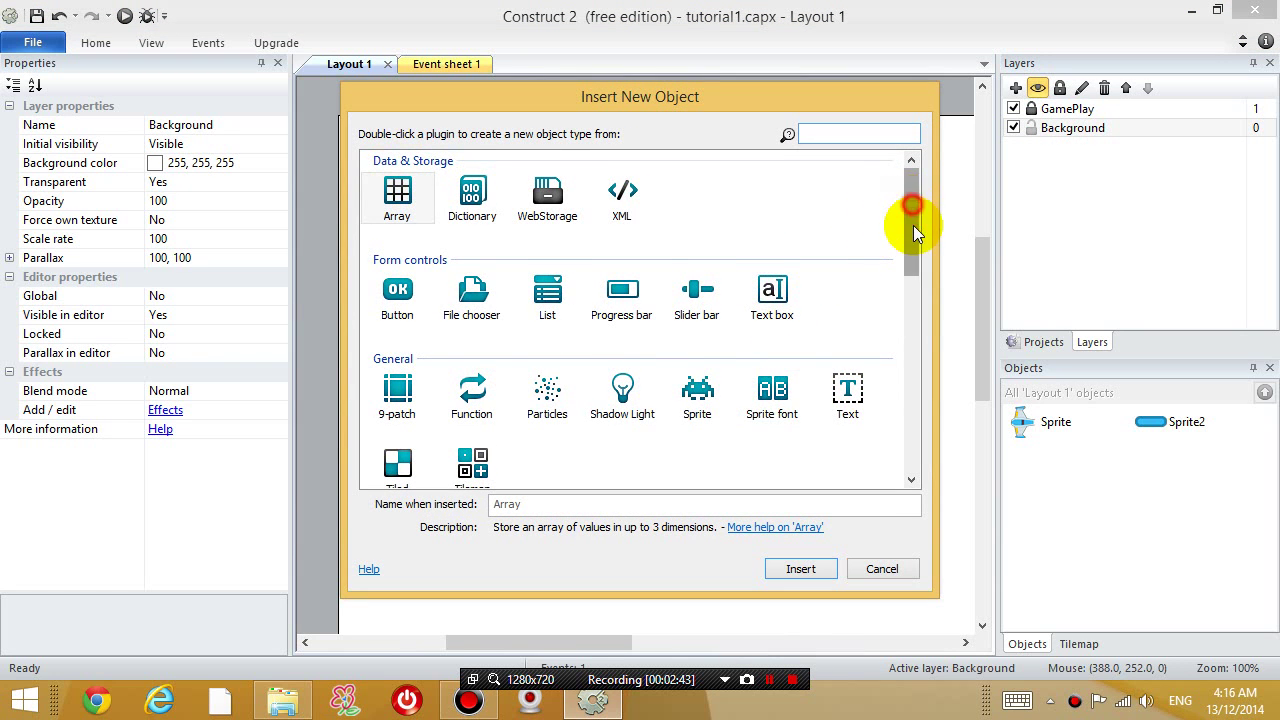
{"action": "scroll", "coordinate": [913, 225], "scroll_direction": "down", "scroll_amount": 2}
{"action": "left_click", "coordinate": [397, 357]}
{"action": "double_click", "coordinate": [397, 357]}
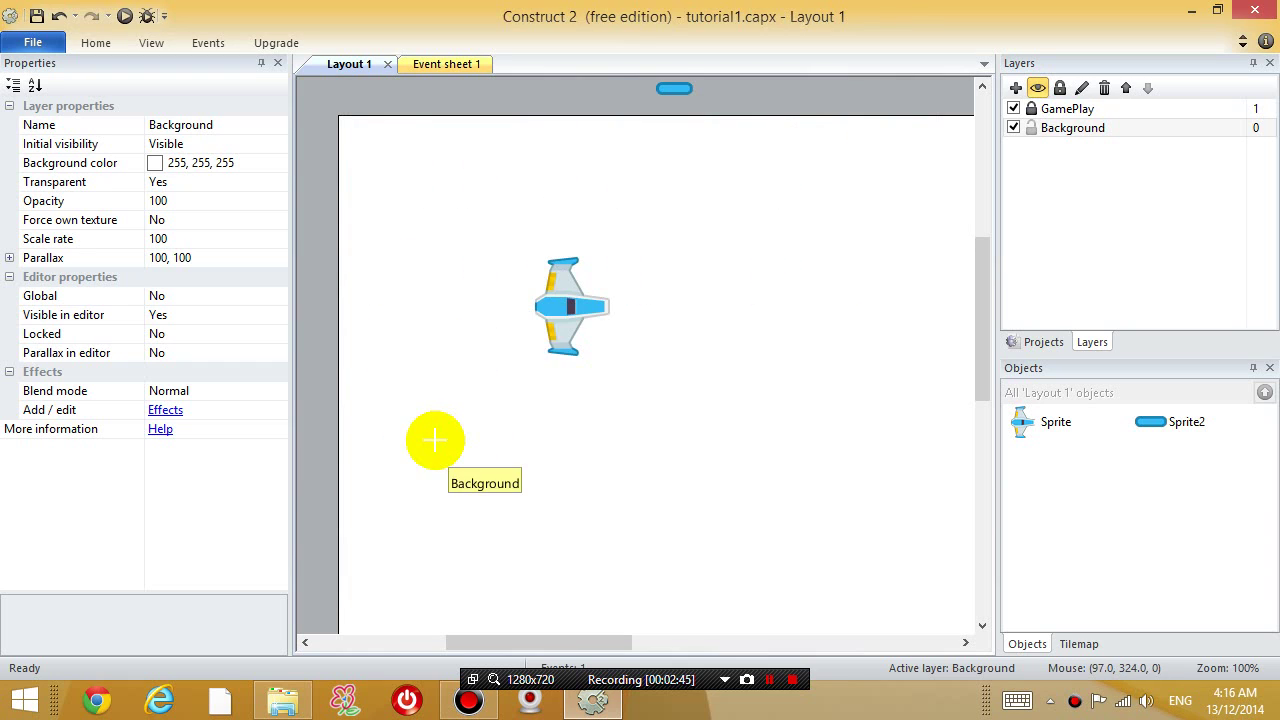
Place the Tiled Background and load Space shooter > Backgrounds > purple.png as its image
{"action": "left_click", "coordinate": [437, 183]}
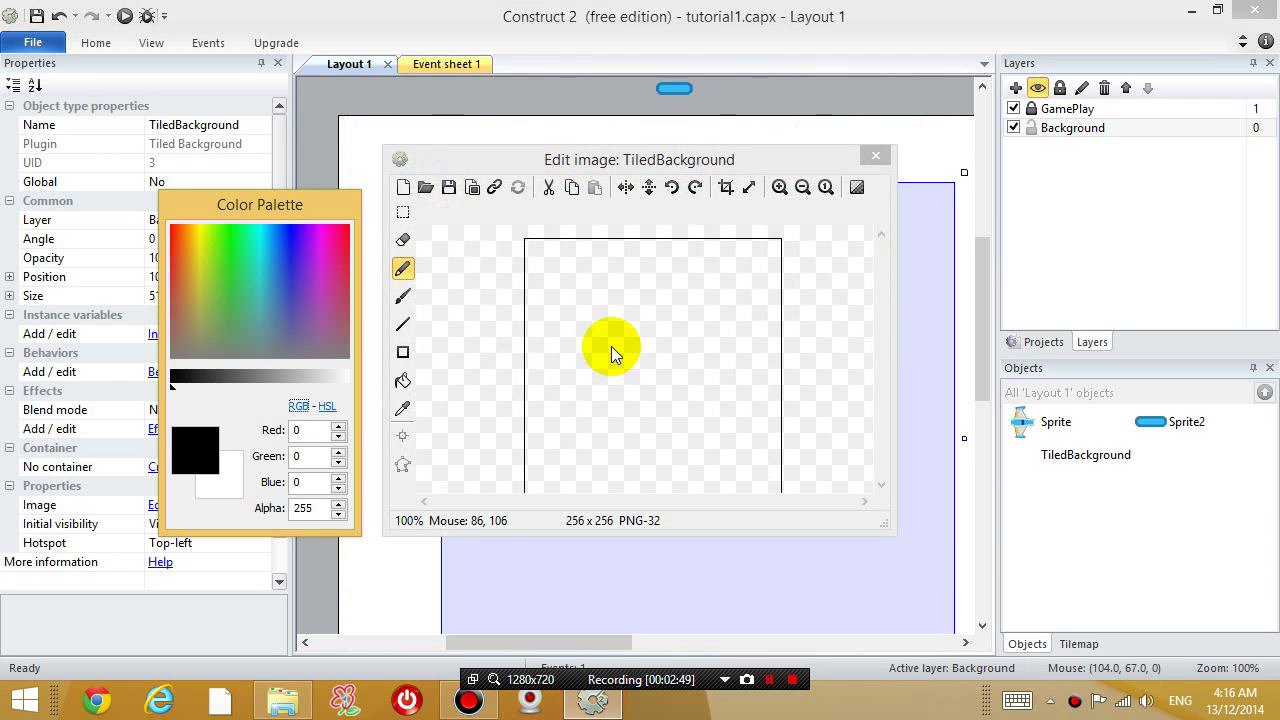
{"action": "left_click", "coordinate": [425, 190]}
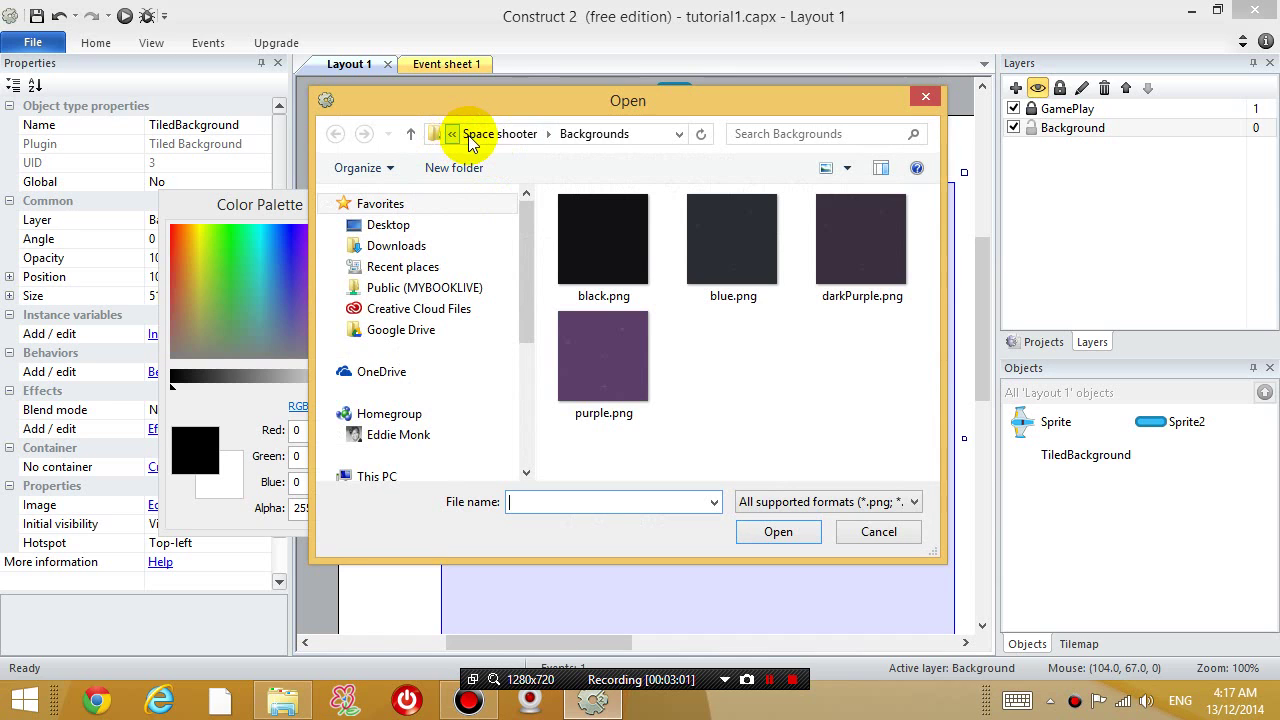
{"action": "left_click", "coordinate": [496, 133]}
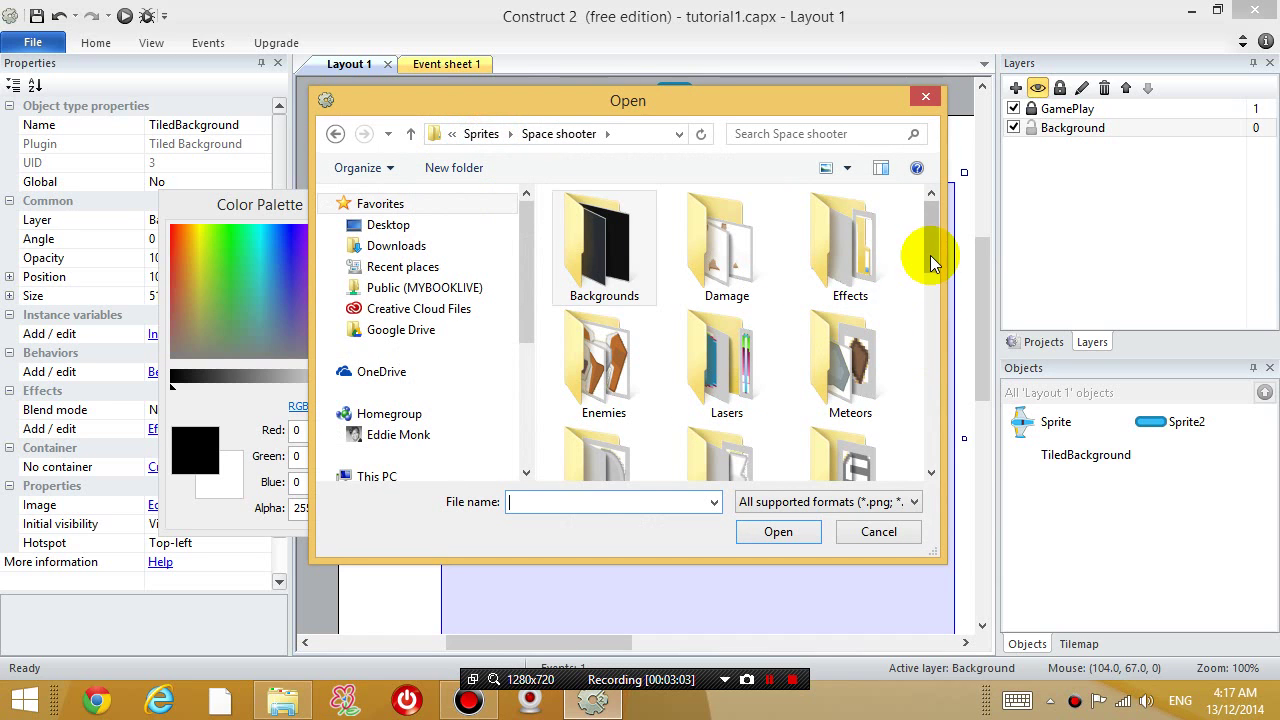
{"action": "mouse_move", "coordinate": [929, 257]}
{"action": "left_mouse_down"}
{"action": "mouse_move", "coordinate": [929, 293]}
{"action": "mouse_move", "coordinate": [929, 251]}
{"action": "left_mouse_up"}
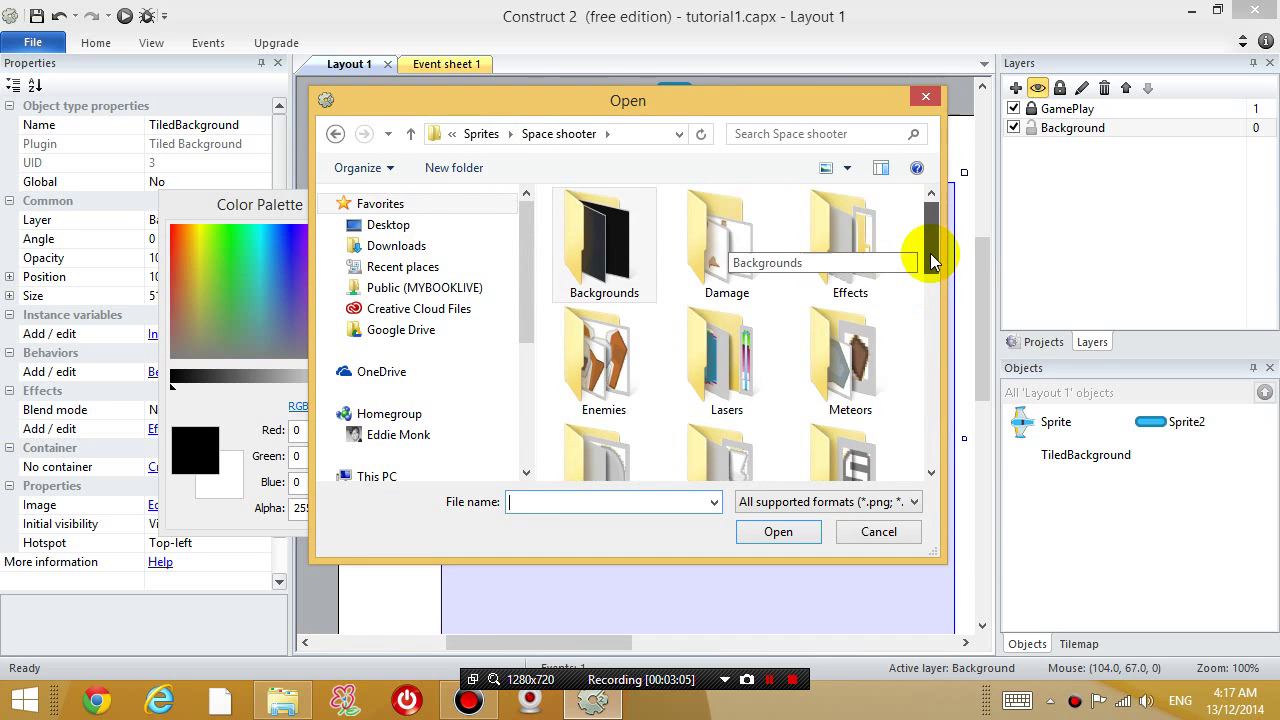
{"action": "double_click", "coordinate": [627, 258]}
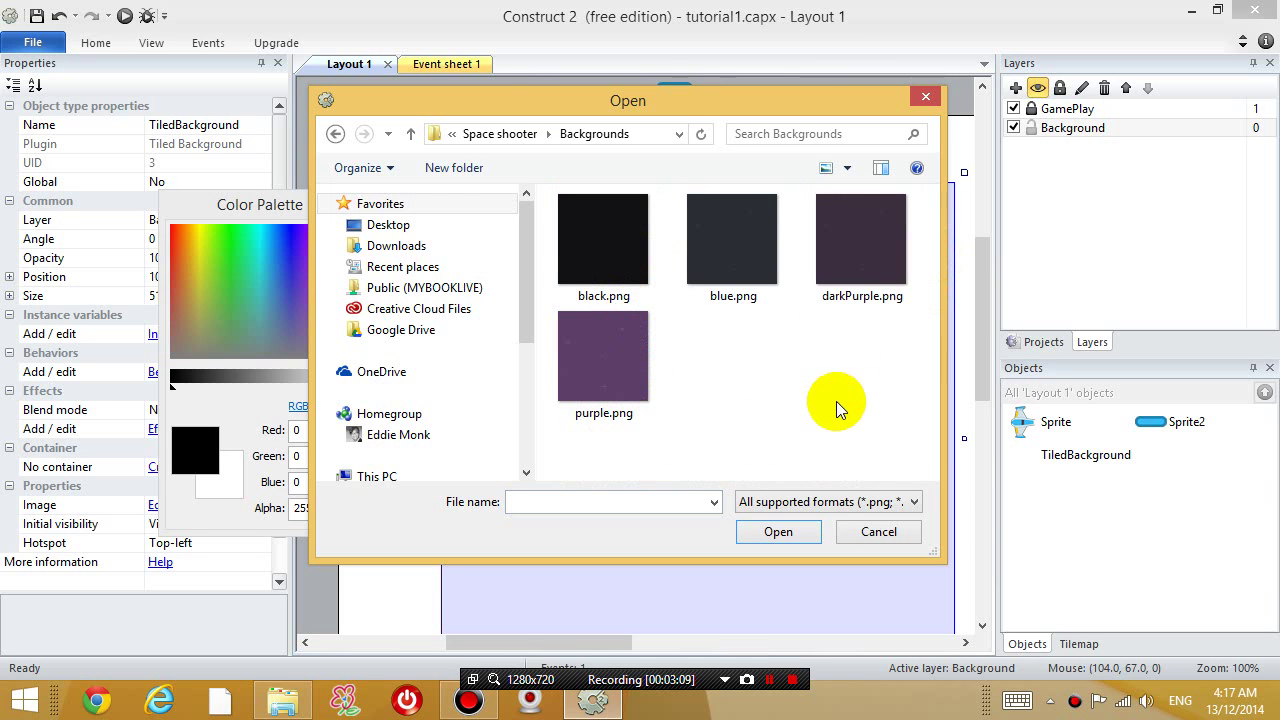
{"action": "double_click", "coordinate": [600, 345]}
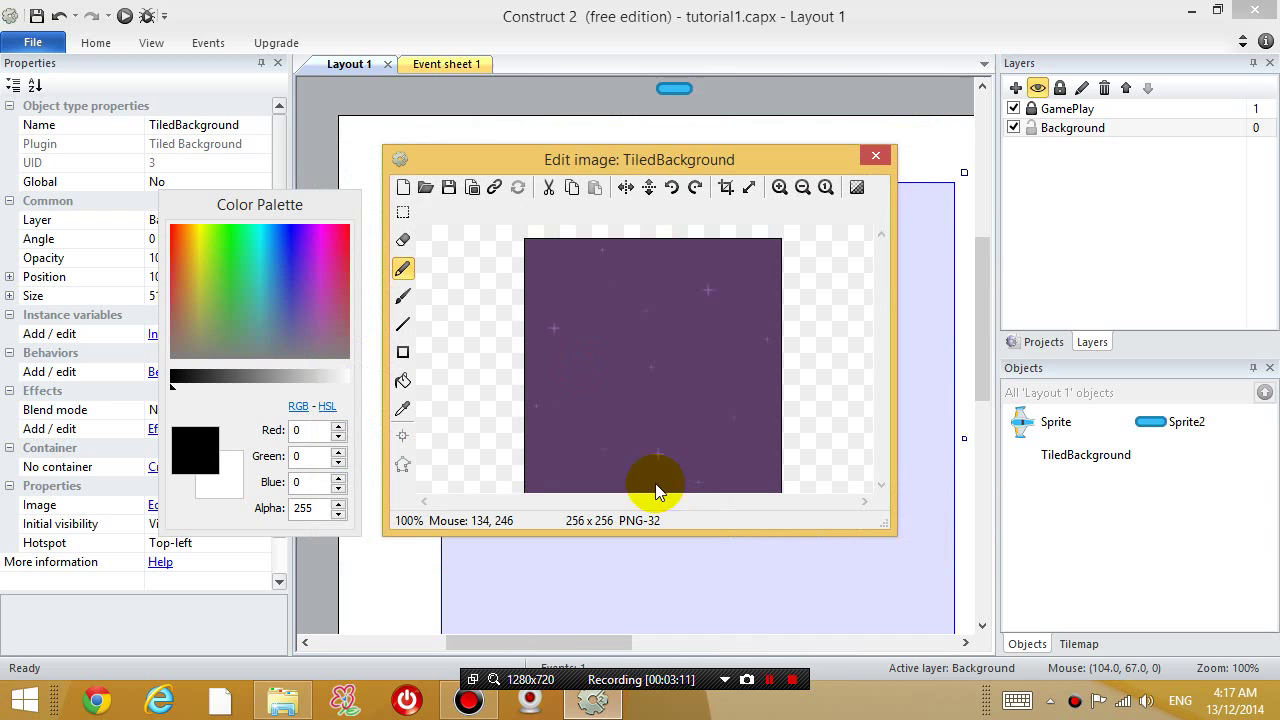
{"action": "left_click", "coordinate": [873, 158]}
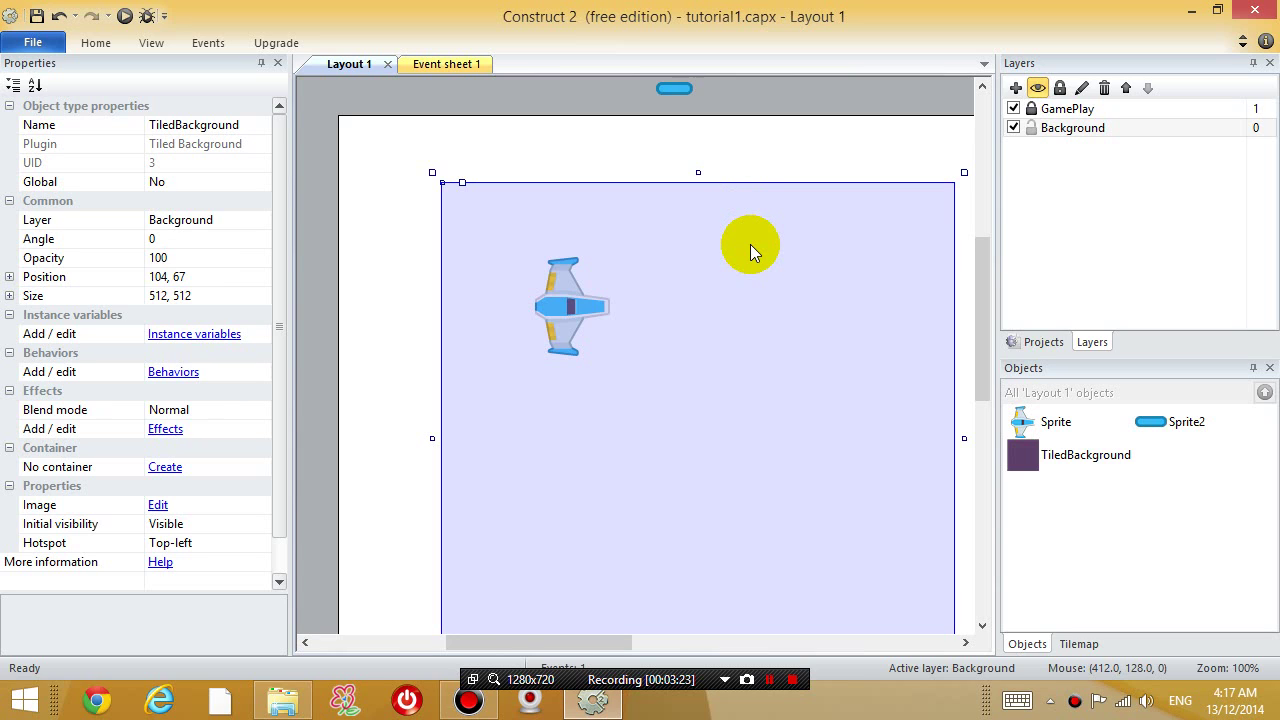
Set the GamePlay layer's Transparent property to Yes
{"action": "left_click", "coordinate": [1067, 112]}
{"action": "left_click", "coordinate": [1070, 112]}
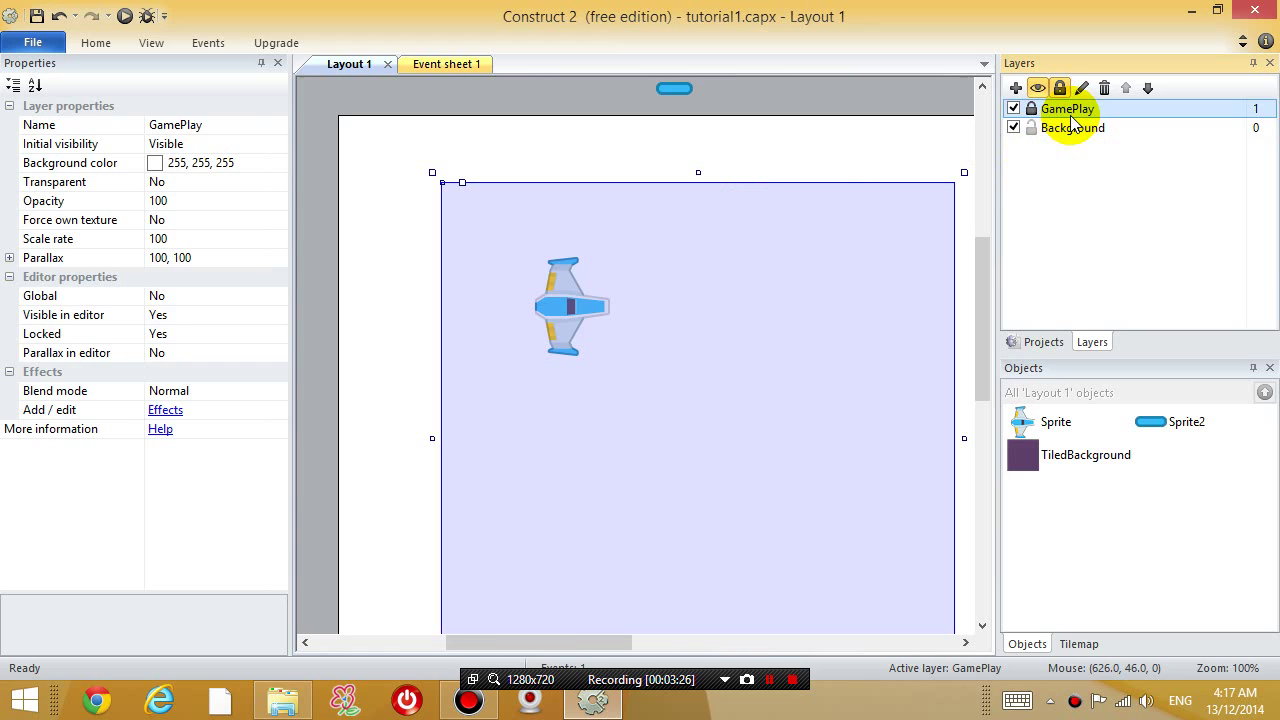
{"action": "left_click", "coordinate": [1072, 125]}
{"action": "left_click", "coordinate": [1074, 113]}
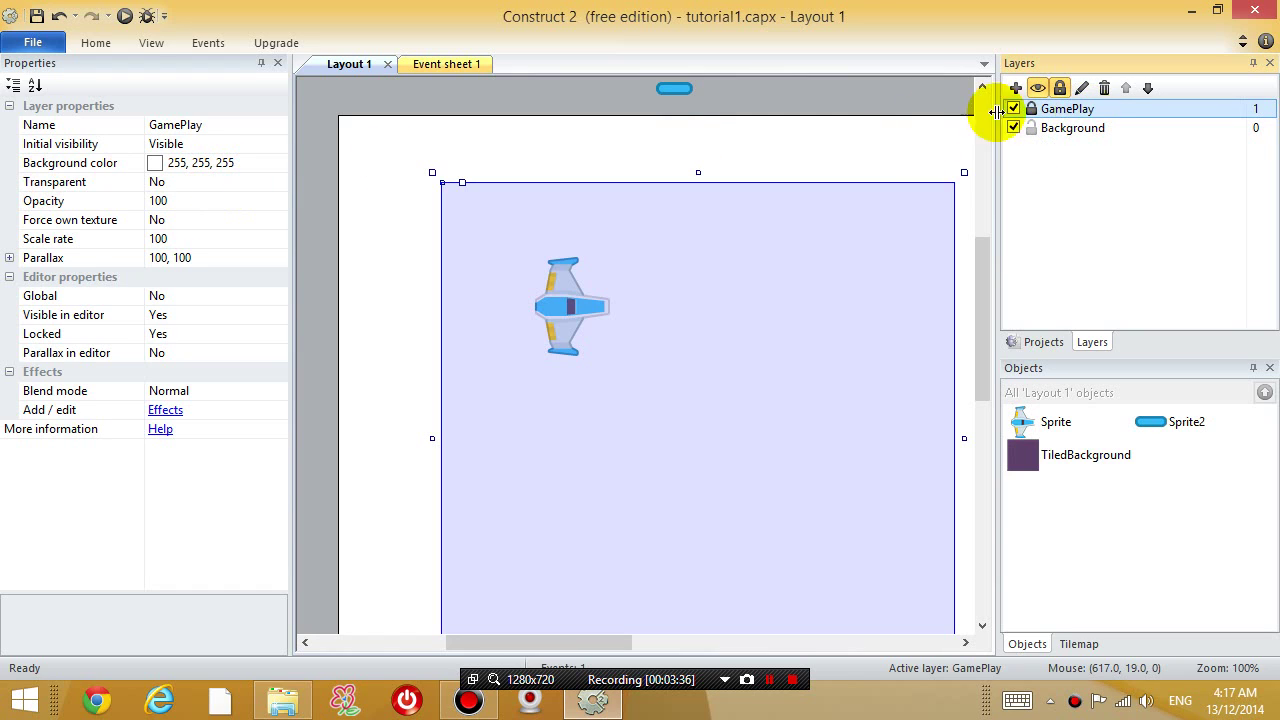
{"action": "left_click", "coordinate": [163, 182]}
{"action": "left_click", "coordinate": [277, 183]}
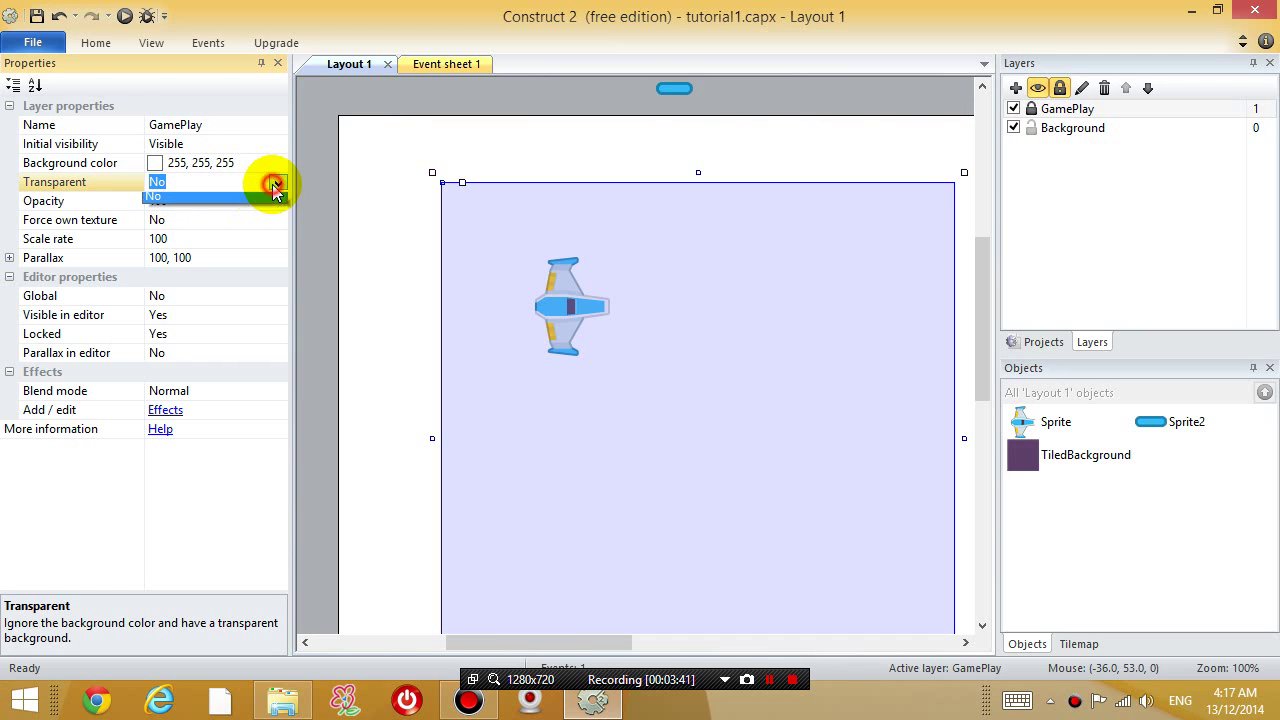
{"action": "left_click", "coordinate": [207, 201]}
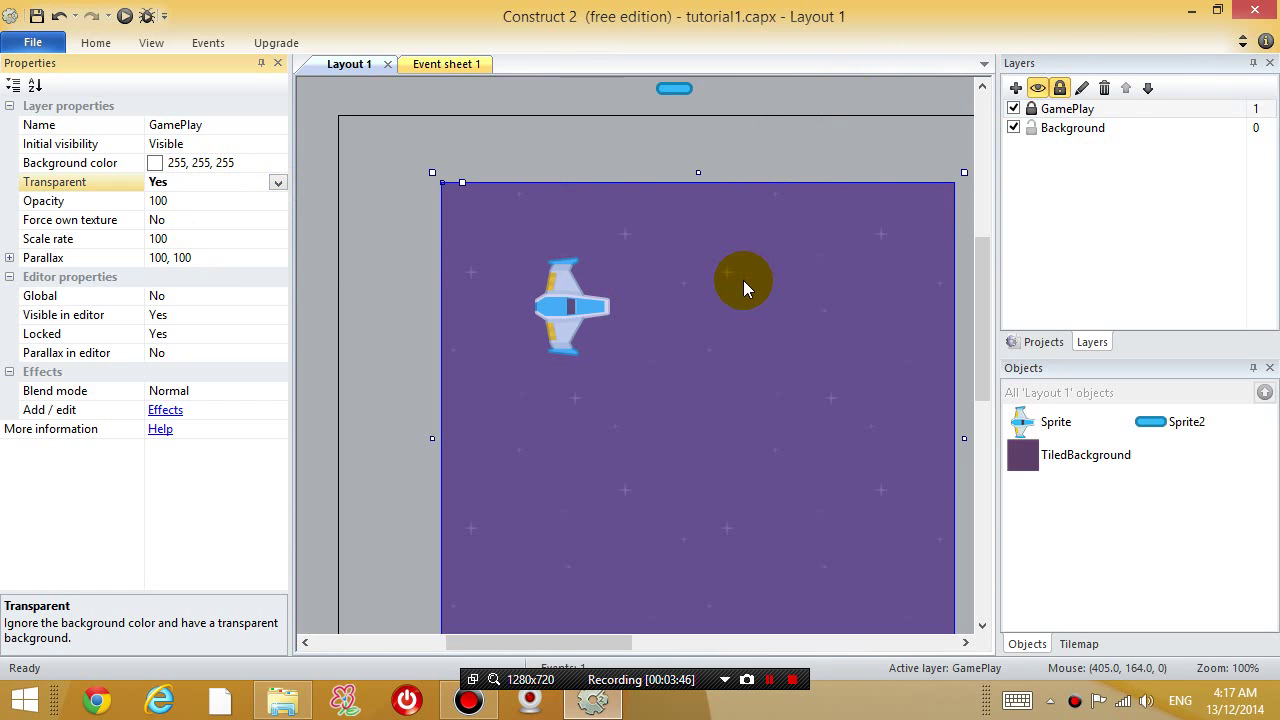
{"action": "left_click", "coordinate": [1045, 128]}
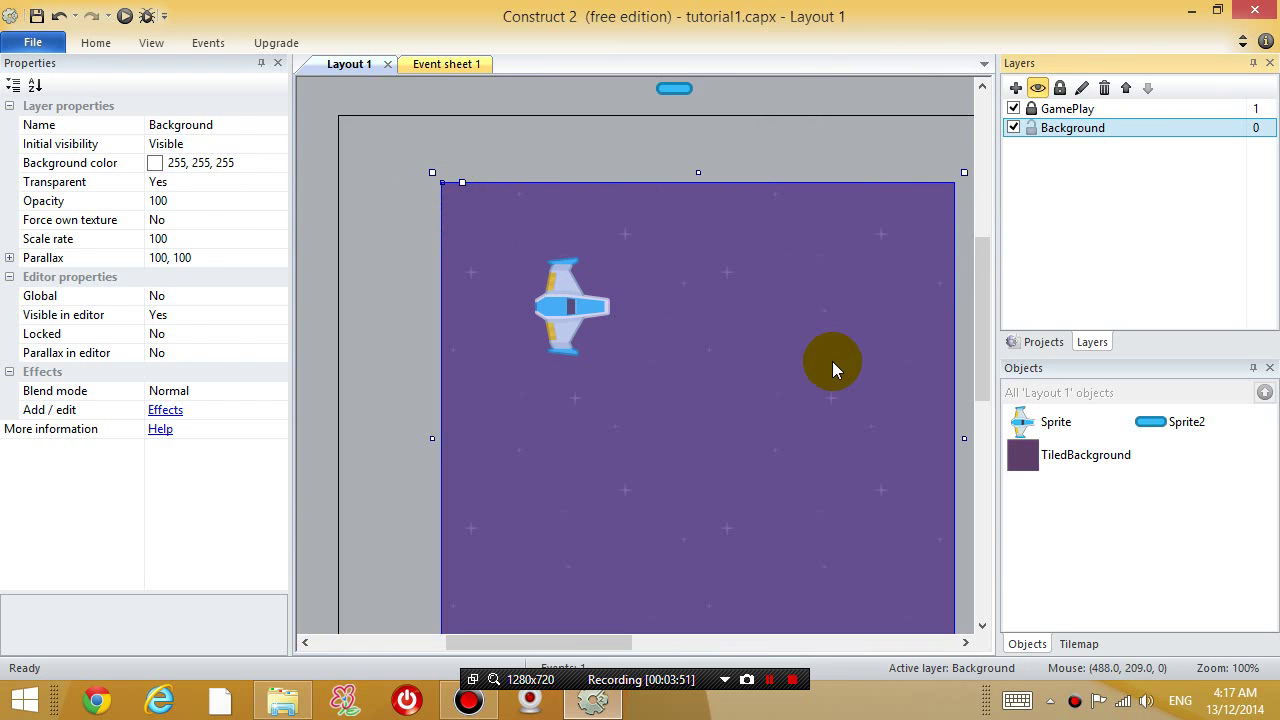
Move the starfield TiledBackground to position 0, 0
{"action": "left_click_drag", "start_coordinate": [832, 361], "coordinate": [771, 332]}
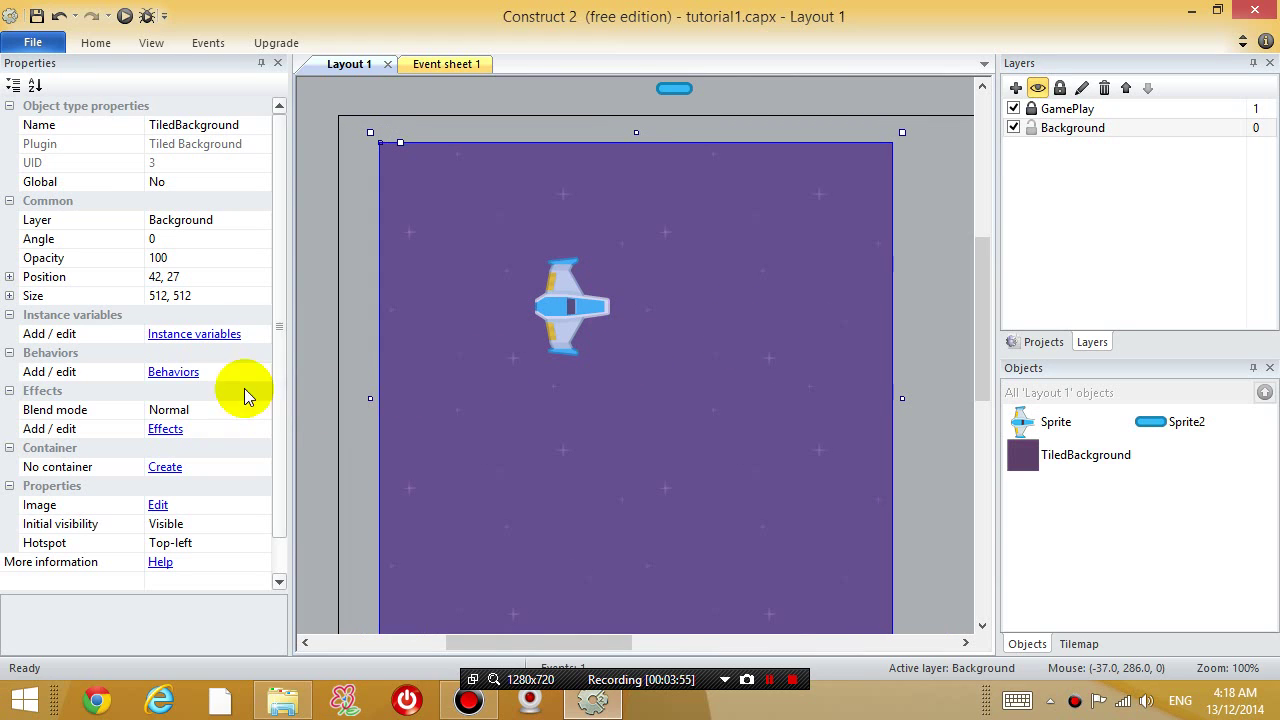
{"action": "left_click", "coordinate": [209, 274]}
{"action": "left_click_drag", "start_coordinate": [209, 277], "coordinate": [142, 276]}
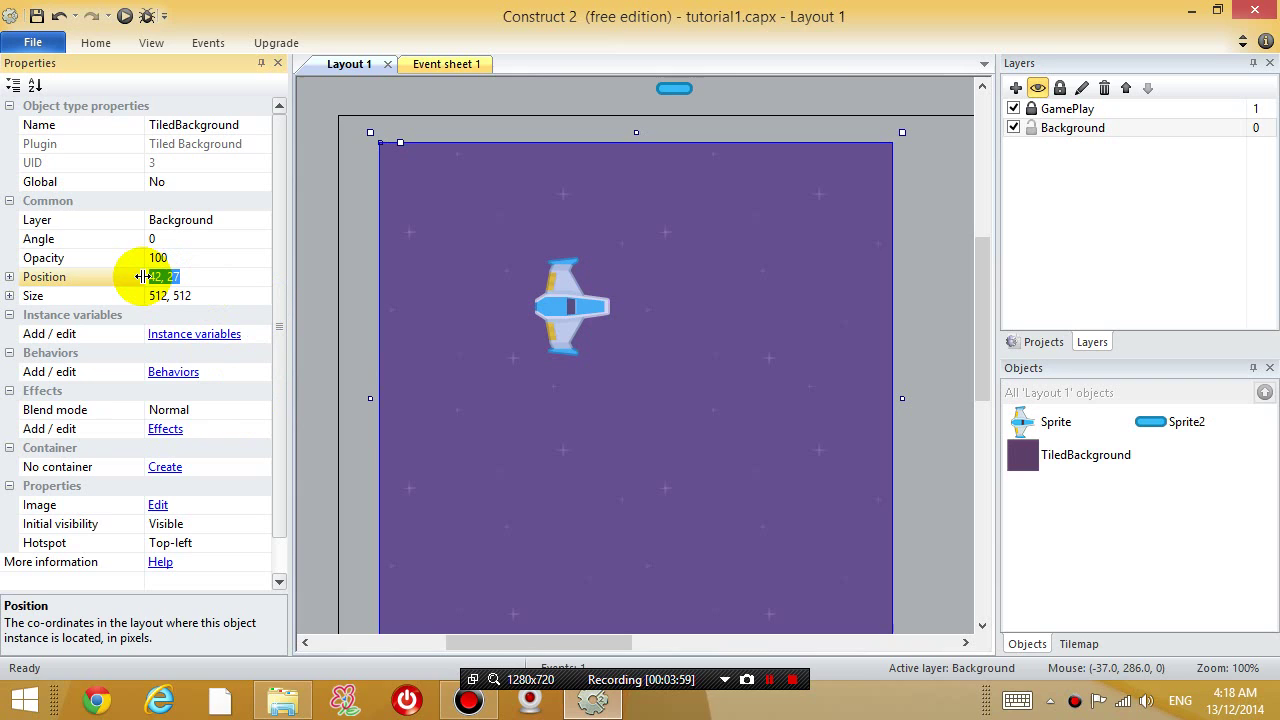
{"action": "type", "text": "0,0"}
{"action": "key", "text": "Return"}
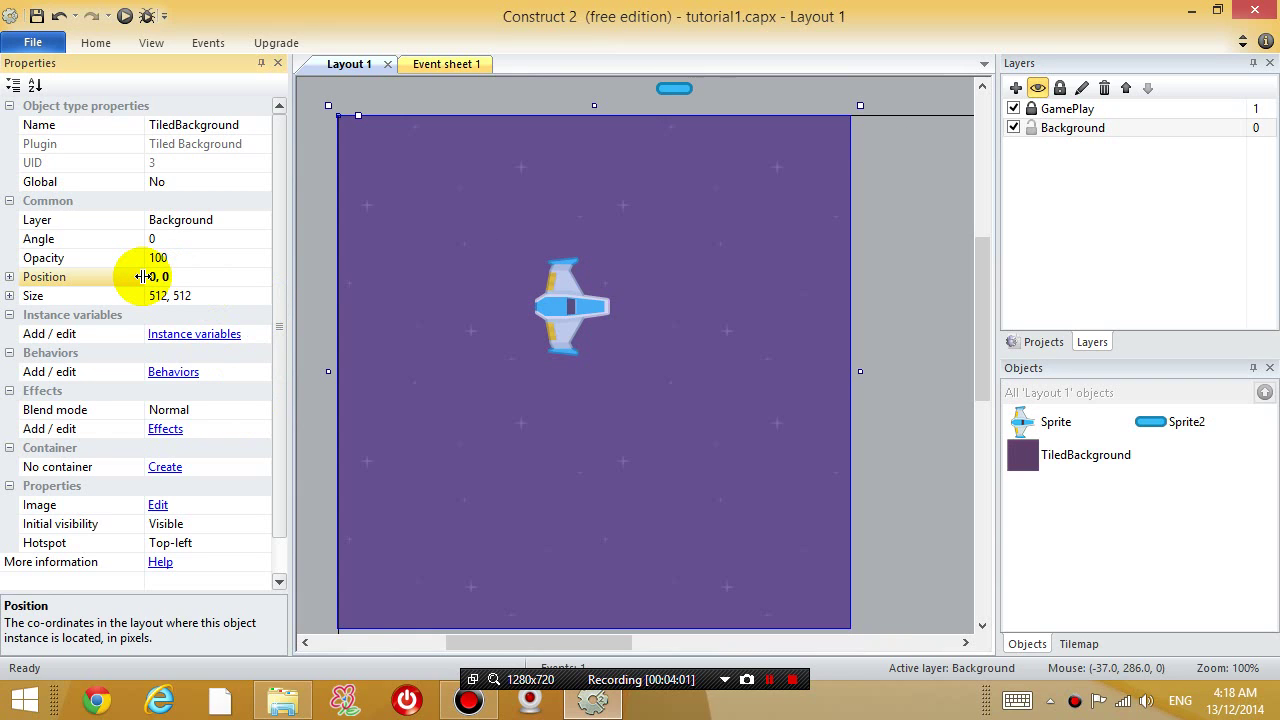
Resize the starfield TiledBackground to 1280, 720
{"action": "left_click", "coordinate": [180, 295]}
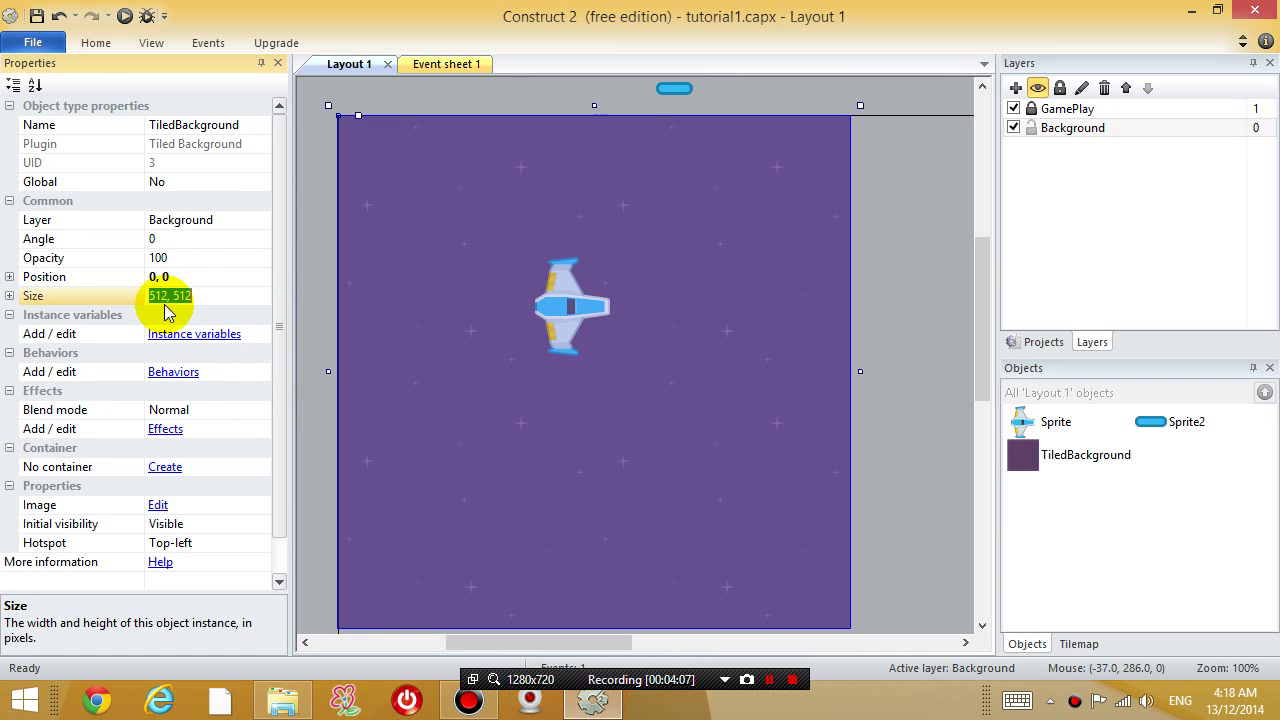
{"action": "left_click", "coordinate": [920, 227]}
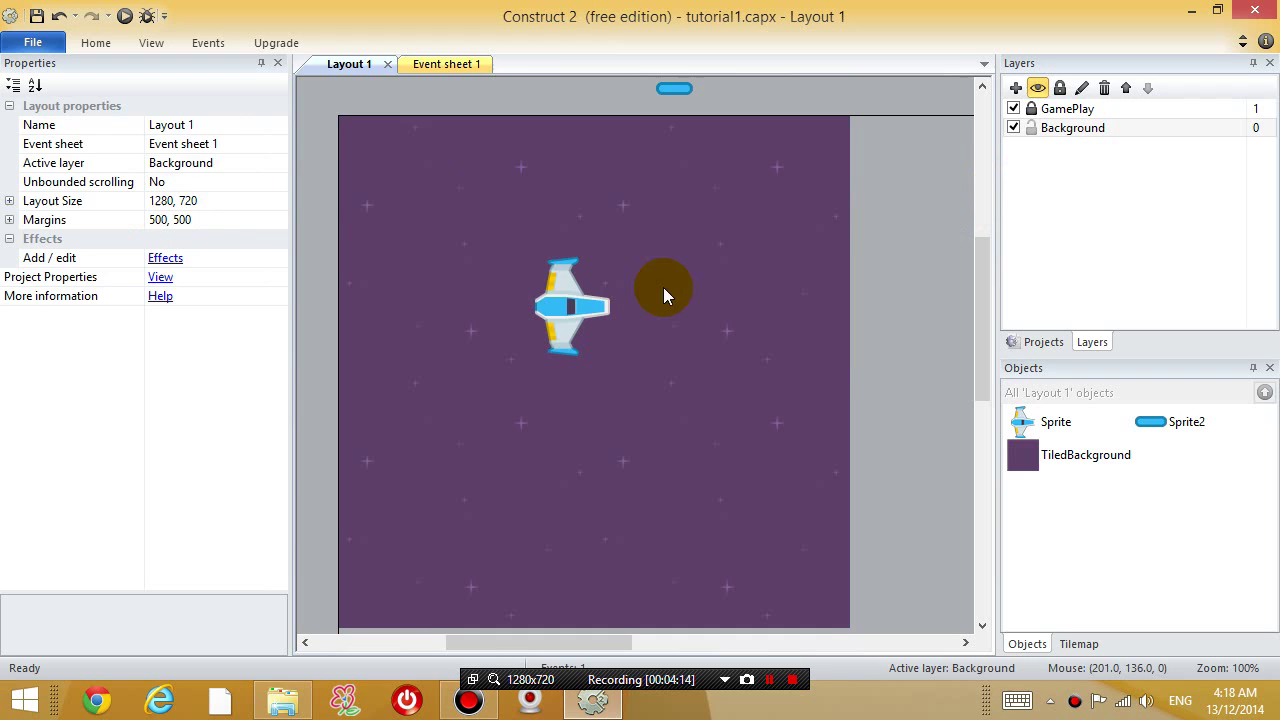
{"action": "left_click", "coordinate": [714, 282]}
{"action": "left_click", "coordinate": [210, 297]}
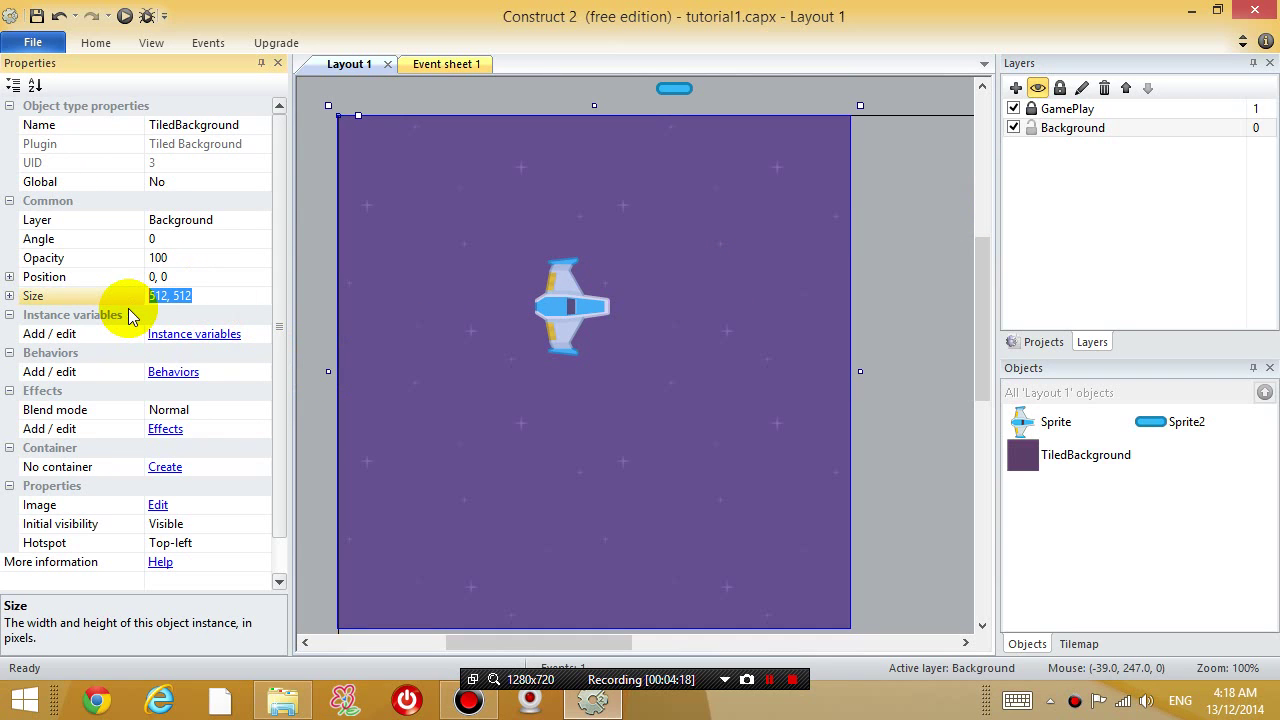
{"action": "type", "text": "1280"}
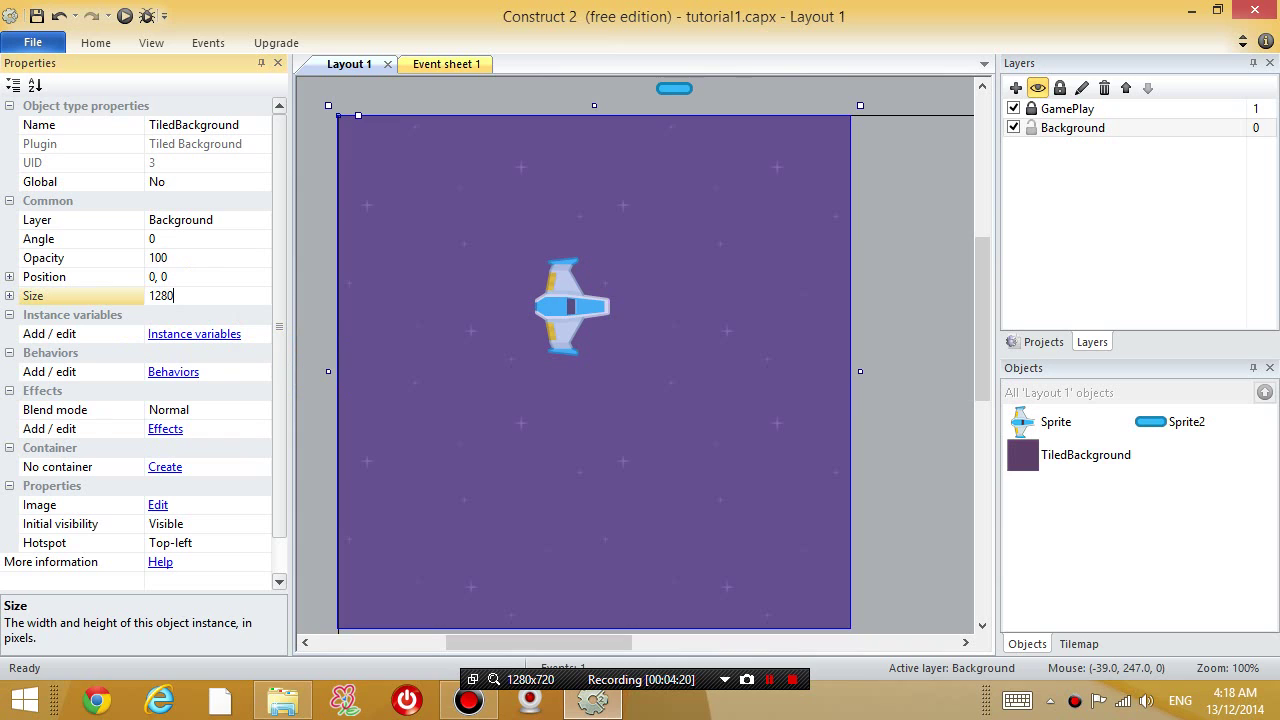
{"action": "type", "text": ", 720"}
{"action": "key", "text": "Return"}
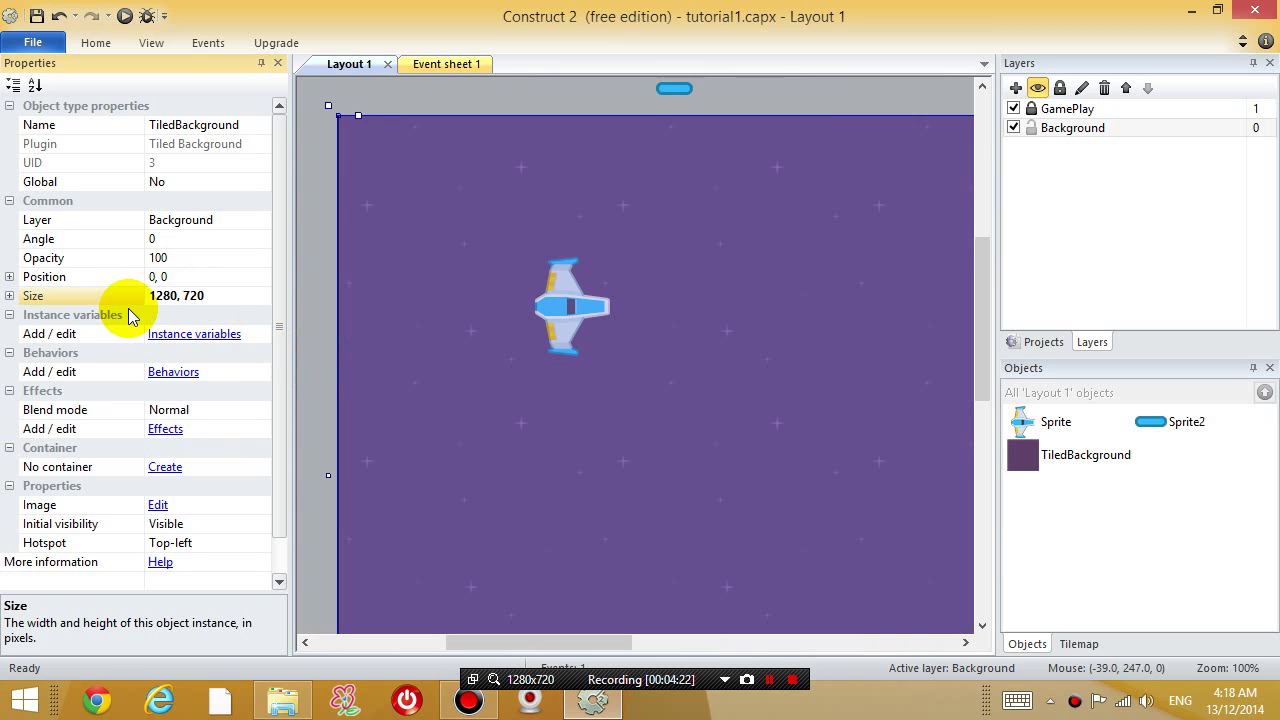
{"action": "mouse_move", "coordinate": [606, 643]}
{"action": "left_mouse_down"}
{"action": "mouse_move", "coordinate": [815, 641]}
{"action": "mouse_move", "coordinate": [607, 643]}
{"action": "left_mouse_up"}
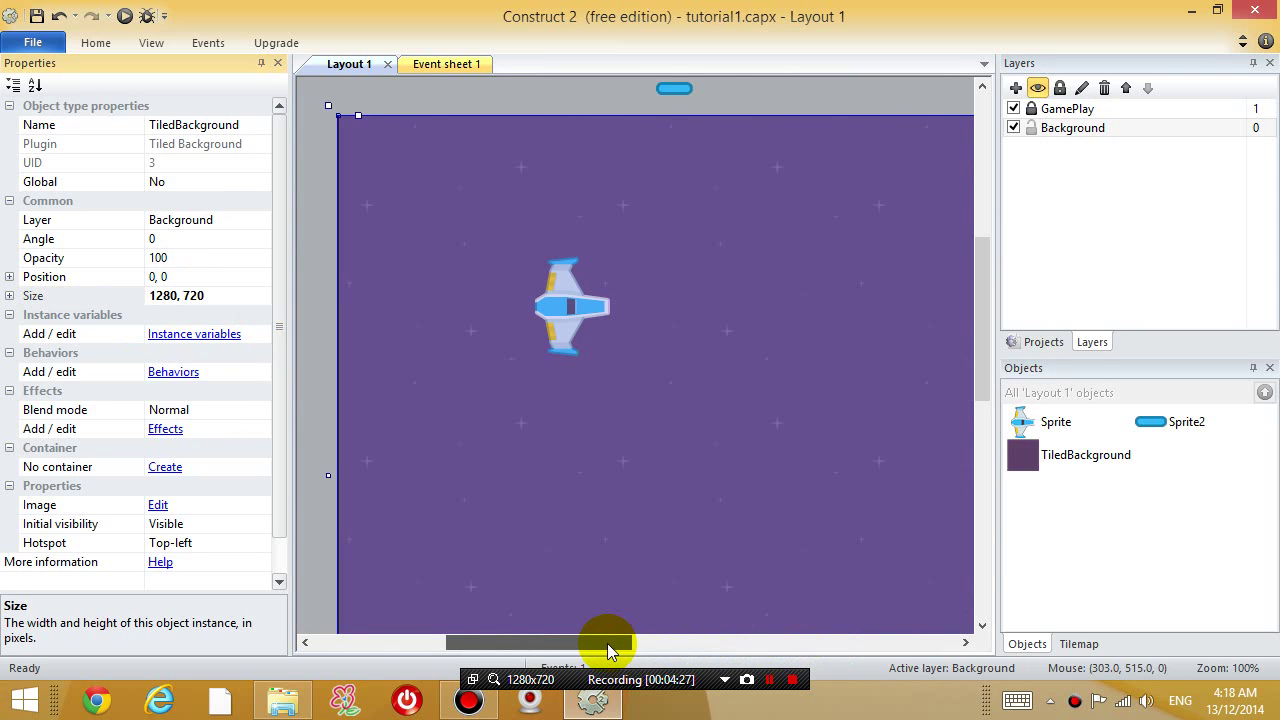
Preview the layout in Firefox and fly the ship around the starfield with the arrow keys
{"action": "left_click", "coordinate": [126, 17]}
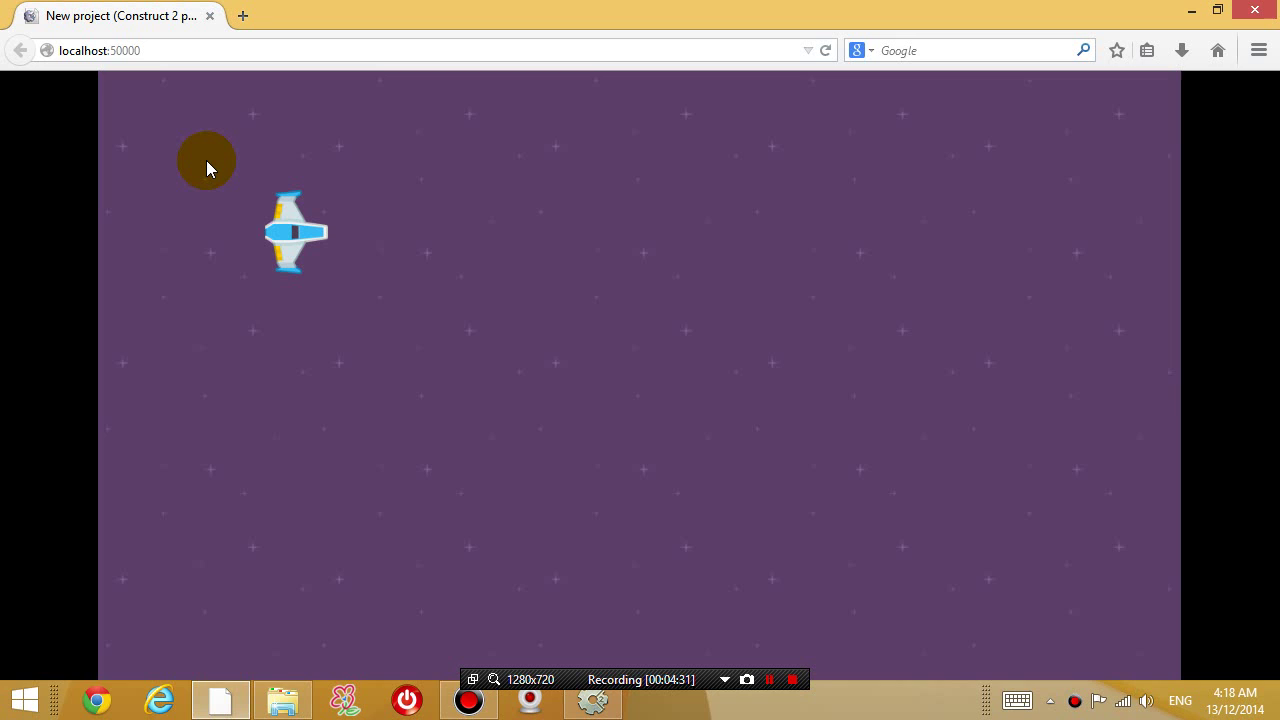
{"action": "key", "text": "Right"}
{"action": "key", "text": "Down"}
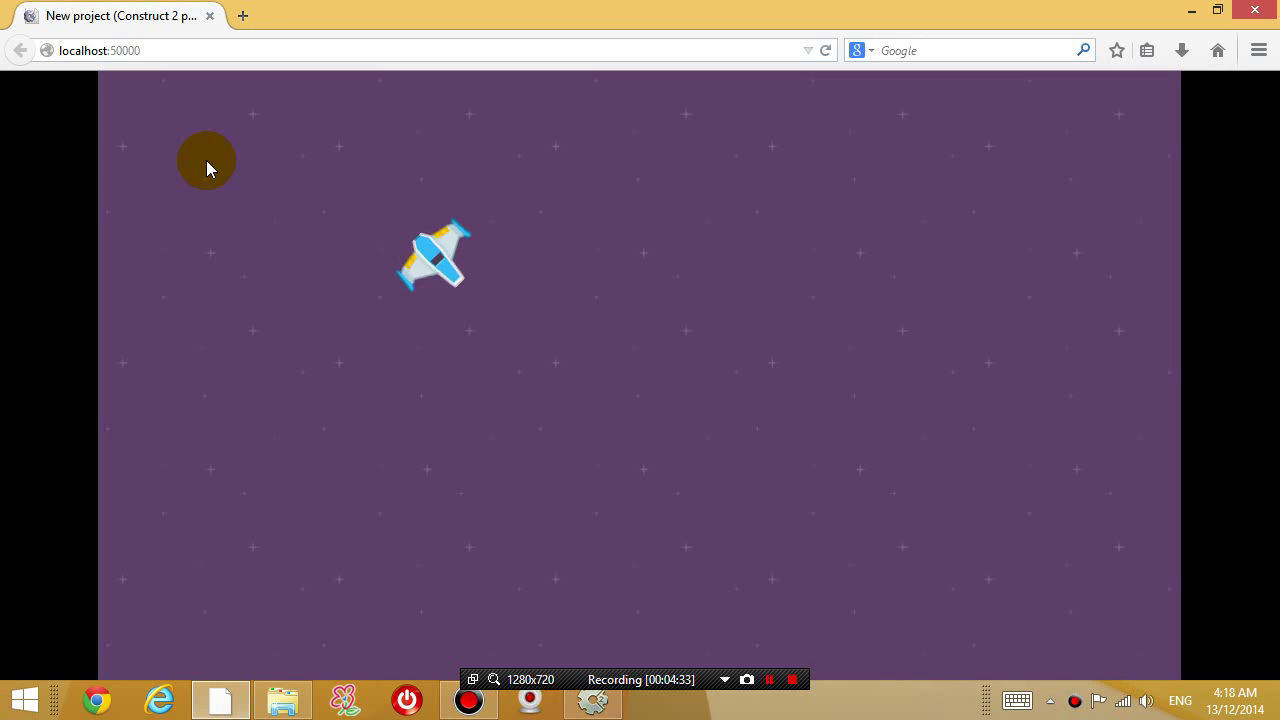
{"action": "key", "text": "Up"}
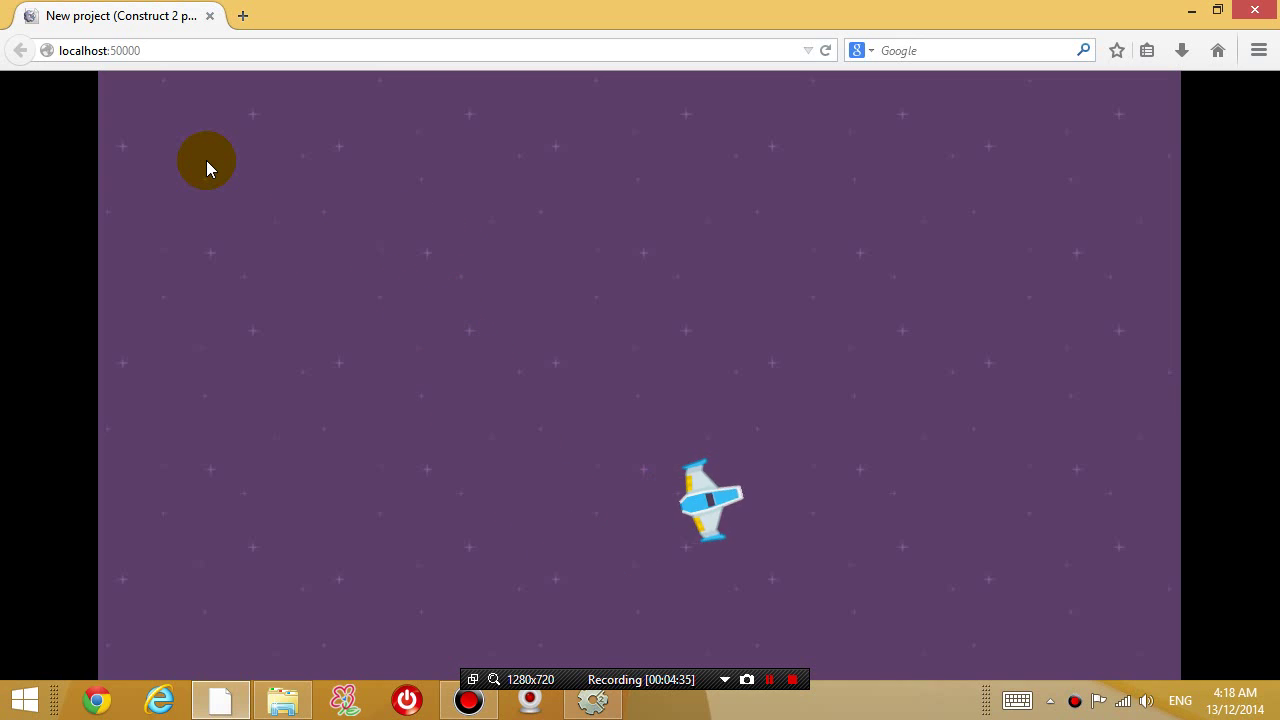
{"action": "key", "text": "Left"}
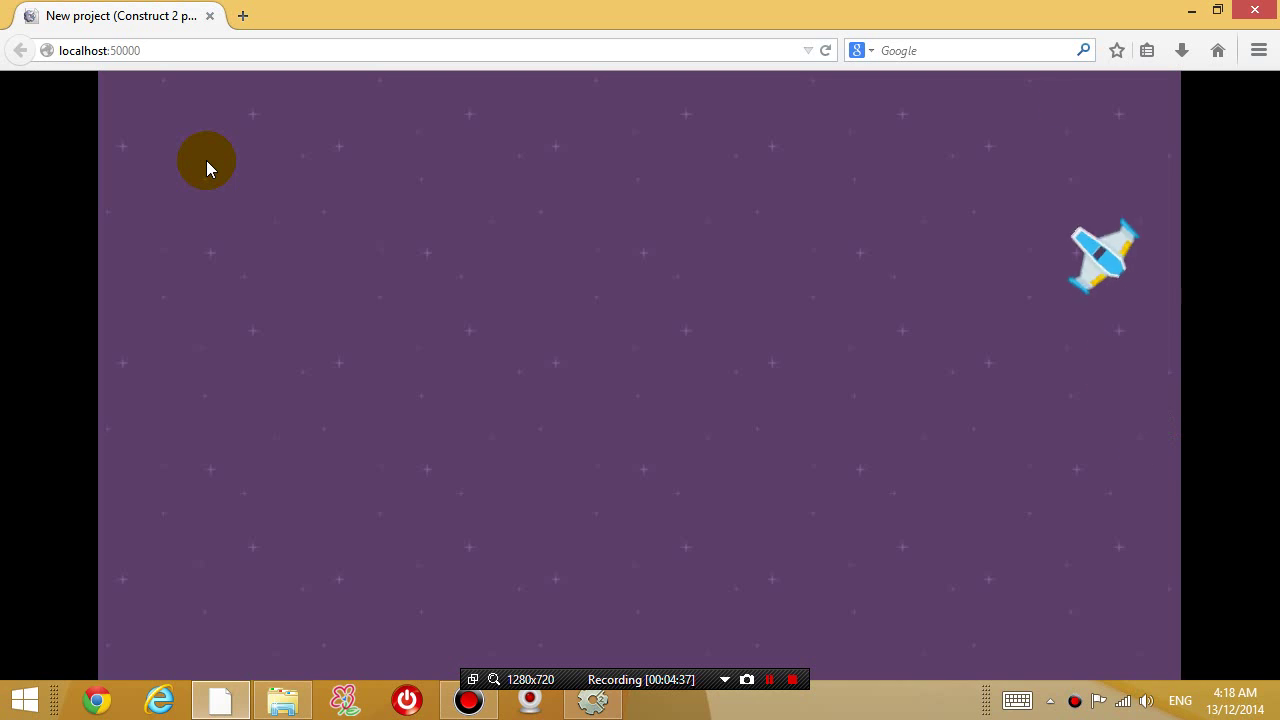
{"action": "key", "text": "Down"}
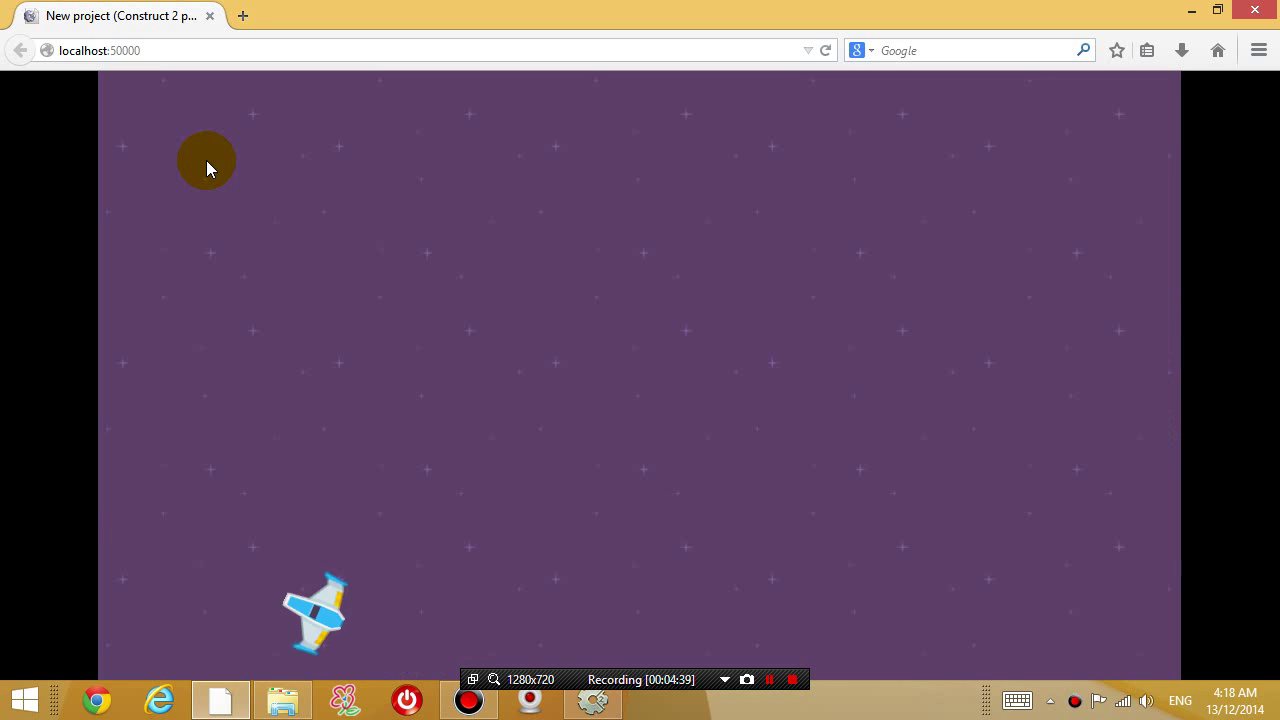
{"action": "key", "text": "Up"}
{"action": "key", "text": "Right"}
{"action": "key", "text": "Down"}
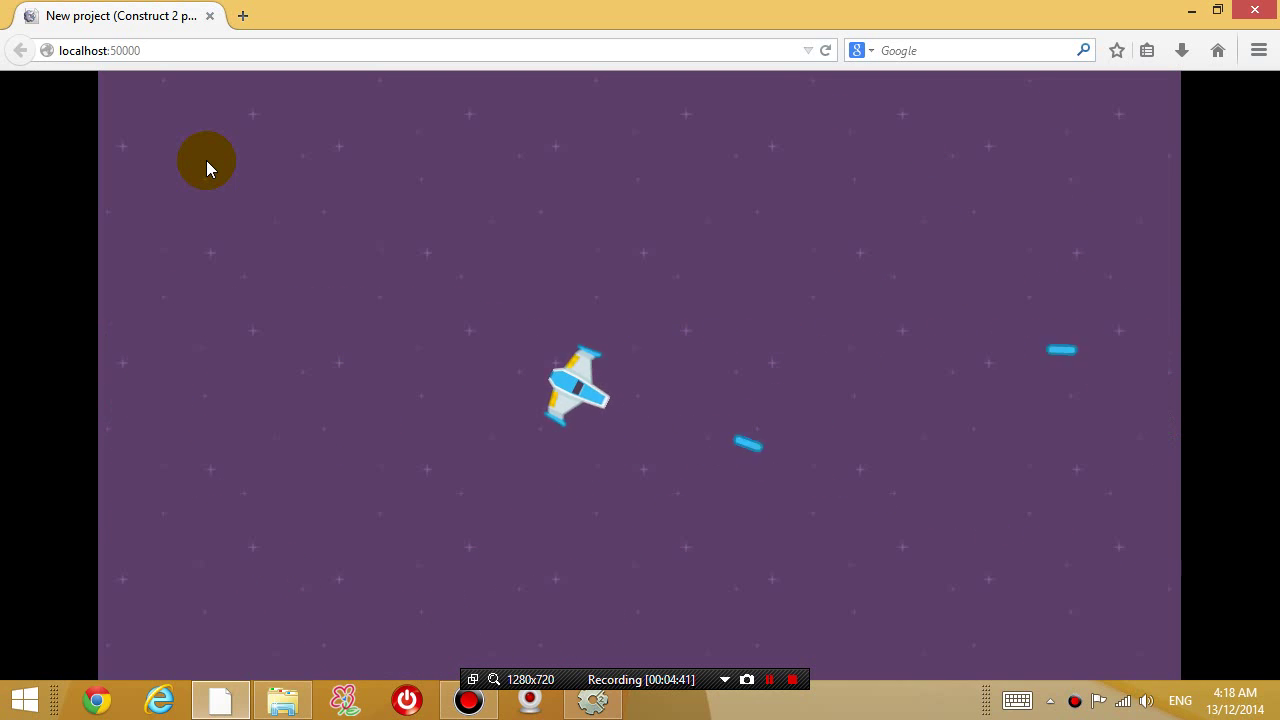
Keep steering and firing bullets, then close the preview and run the layout again
{"action": "key", "text": "Up"}
{"action": "key", "text": "Left"}
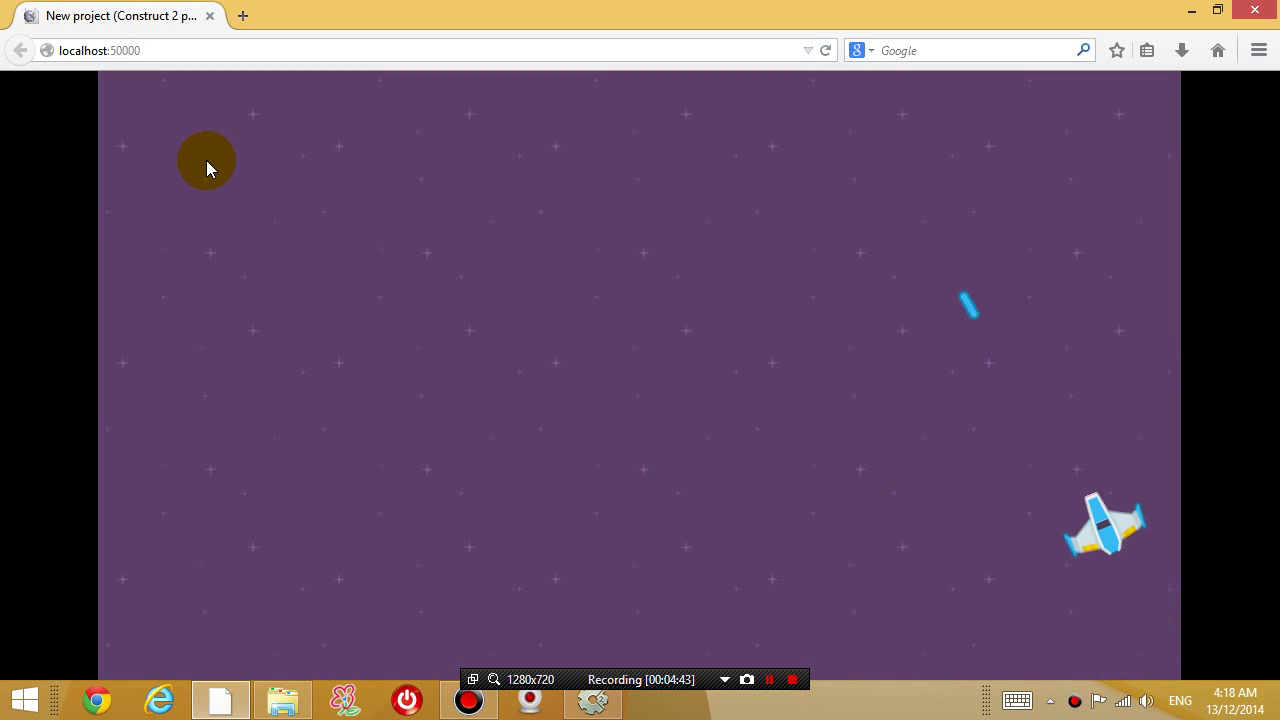
{"action": "key", "text": "Down"}
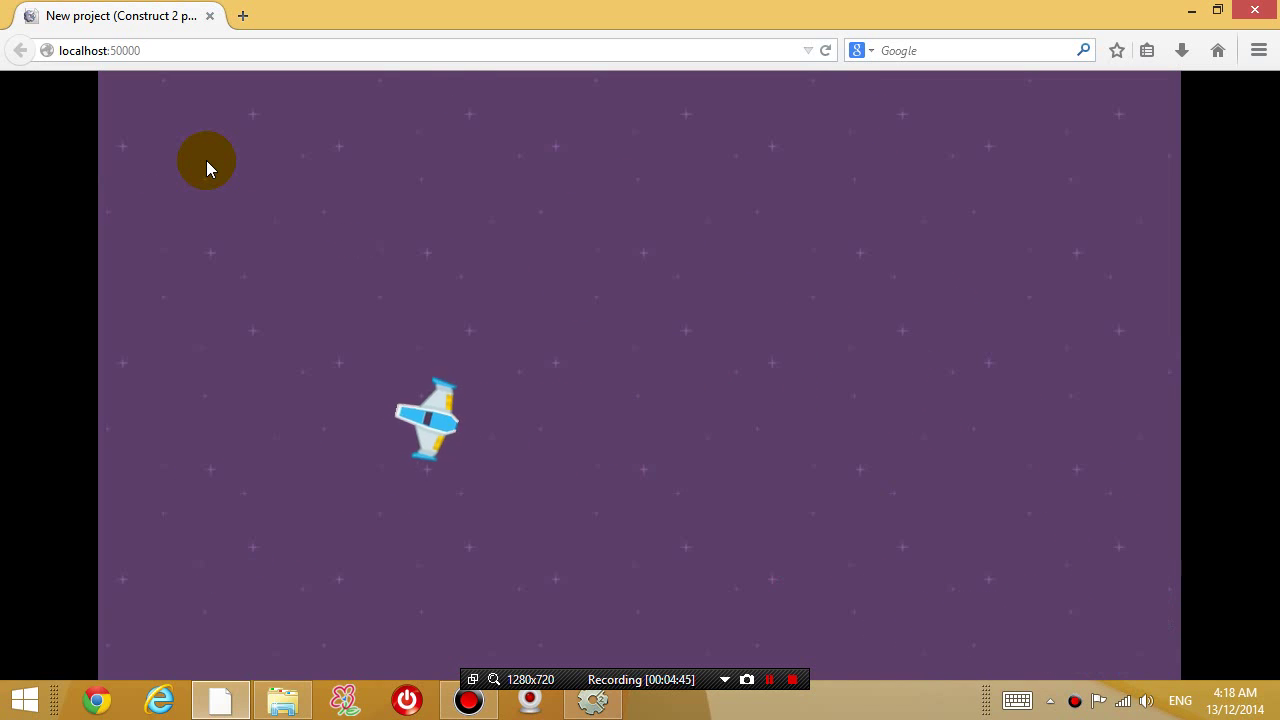
{"action": "key", "text": "Right"}
{"action": "key", "text": "Up"}
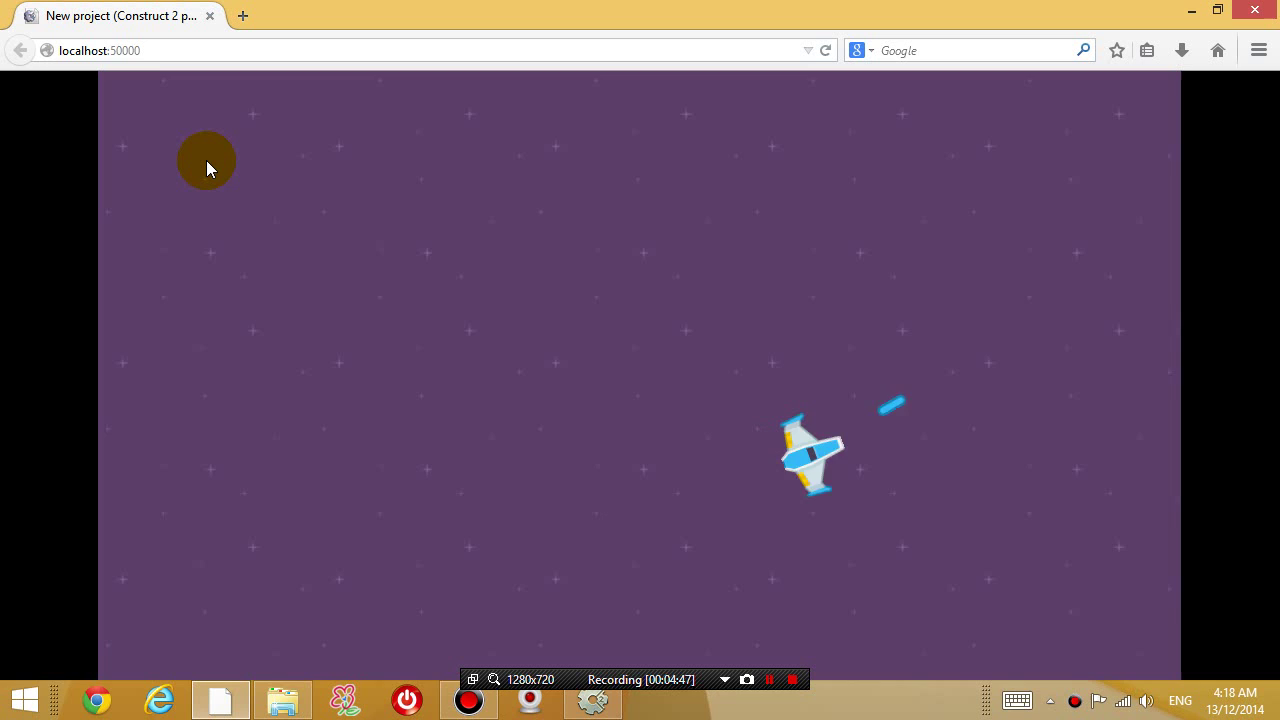
{"action": "key", "text": "Left"}
{"action": "key", "text": "Down"}
{"action": "key", "text": "Left"}
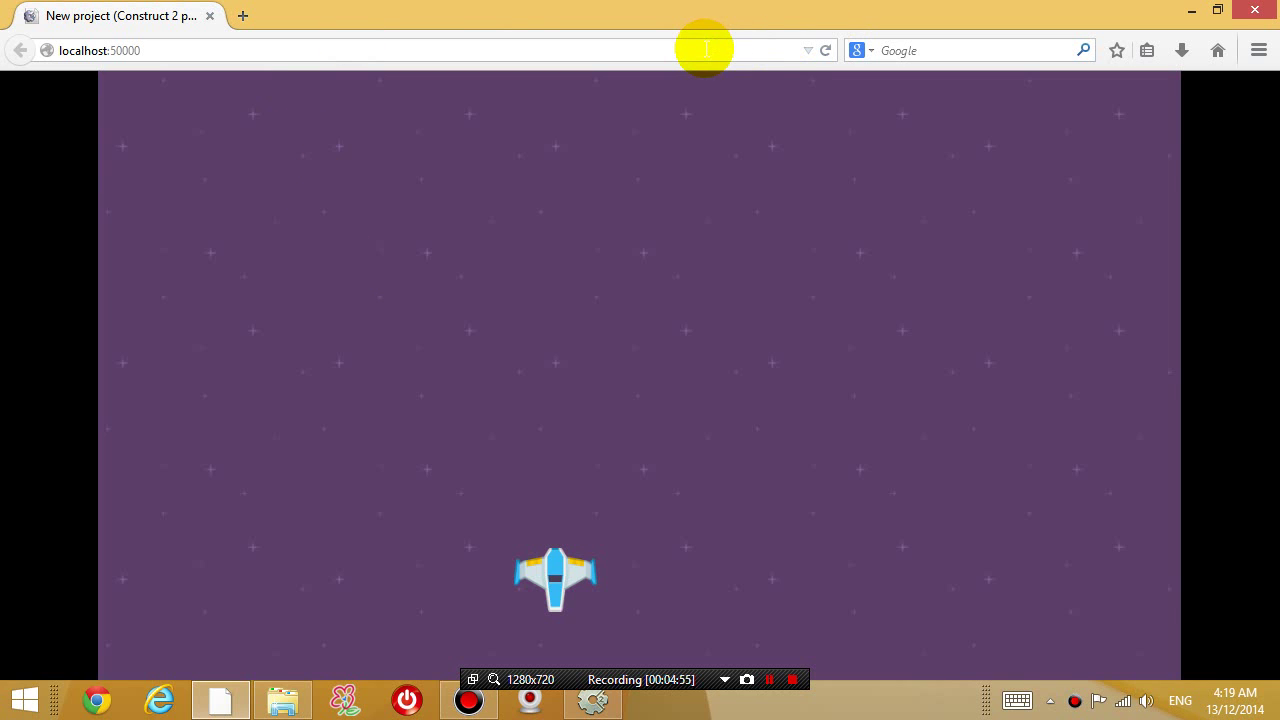
{"action": "left_click", "coordinate": [1254, 10]}
{"action": "left_click", "coordinate": [125, 17]}
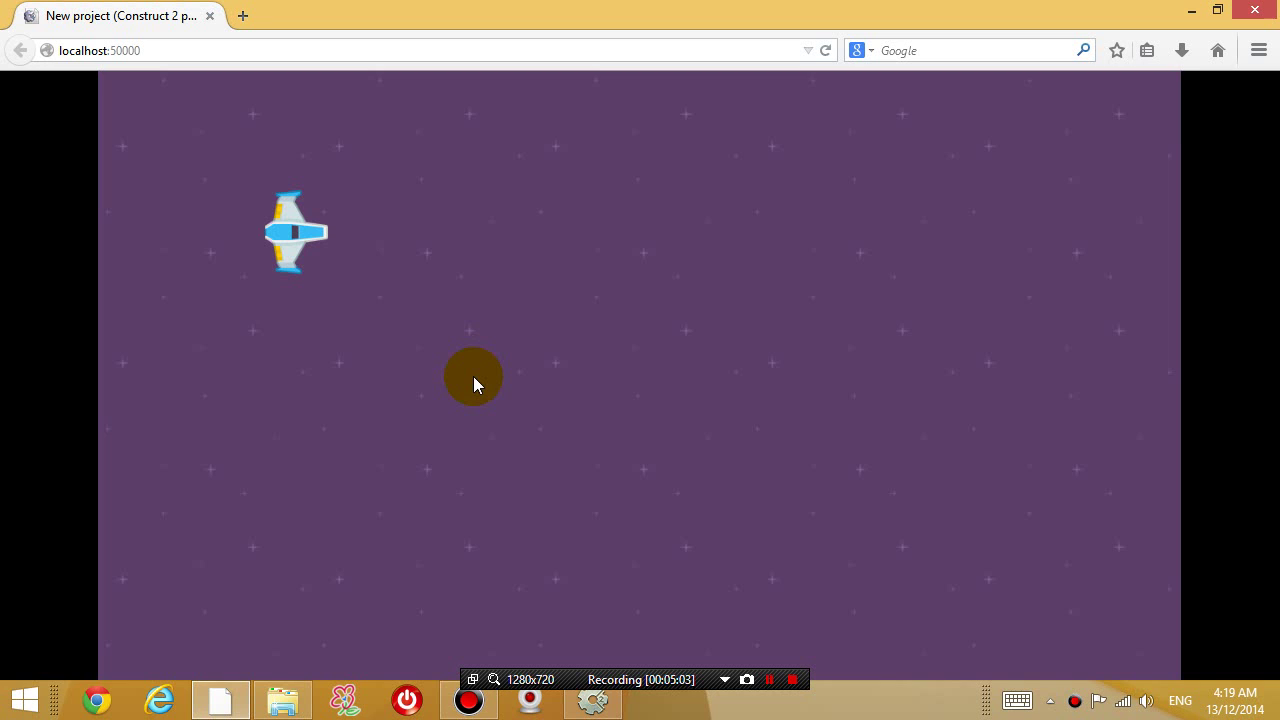
Close the preview, lock the Background layer and make GamePlay the active layer
{"action": "left_click", "coordinate": [1255, 10]}
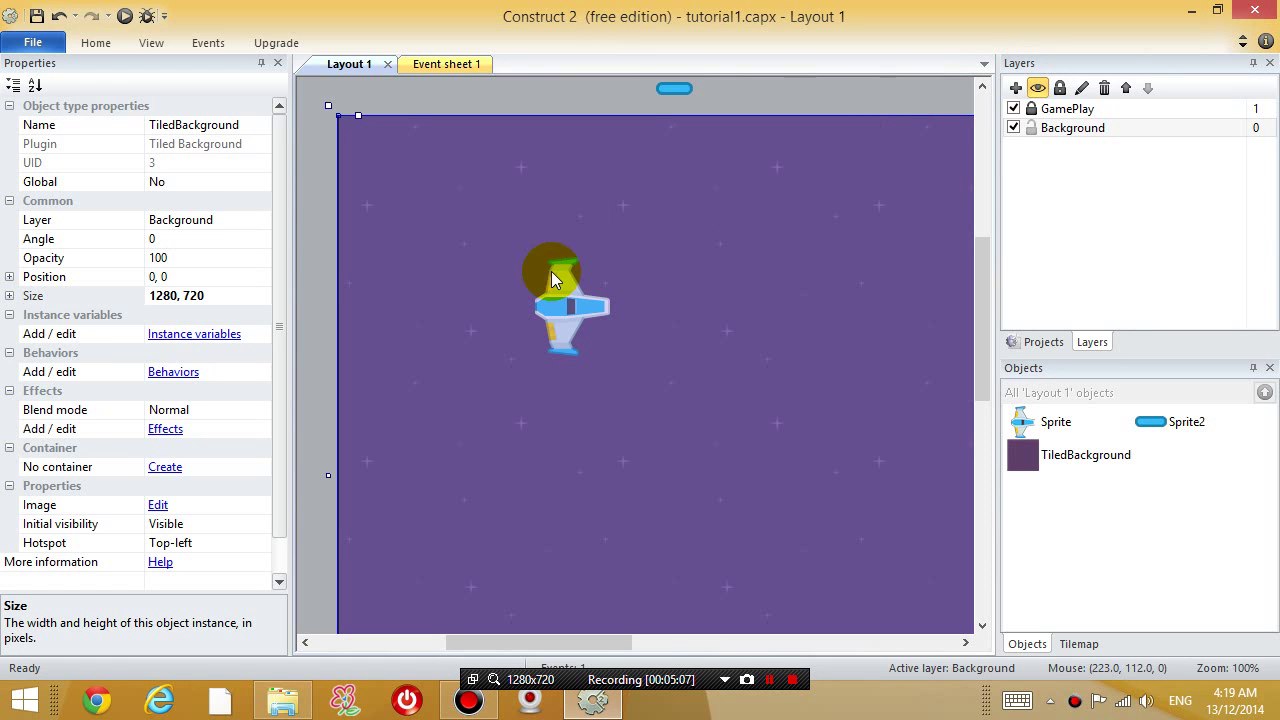
{"action": "left_click", "coordinate": [1024, 127]}
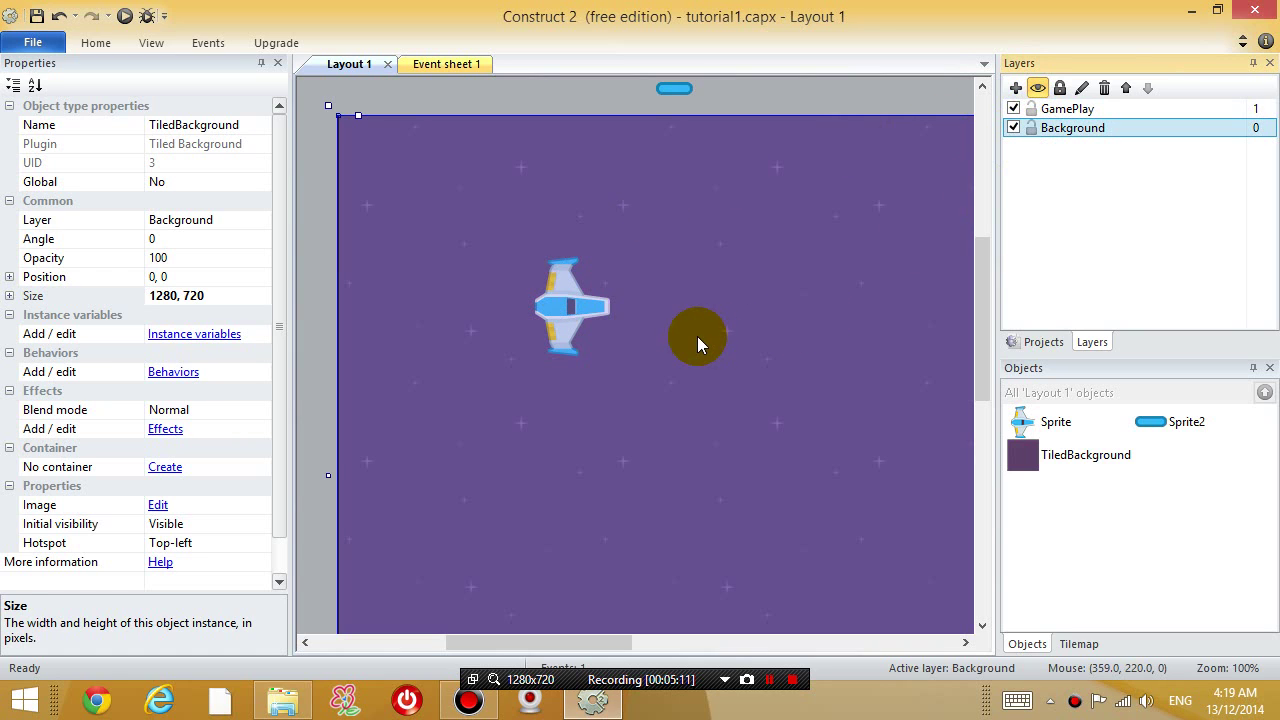
{"action": "left_click", "coordinate": [1030, 129]}
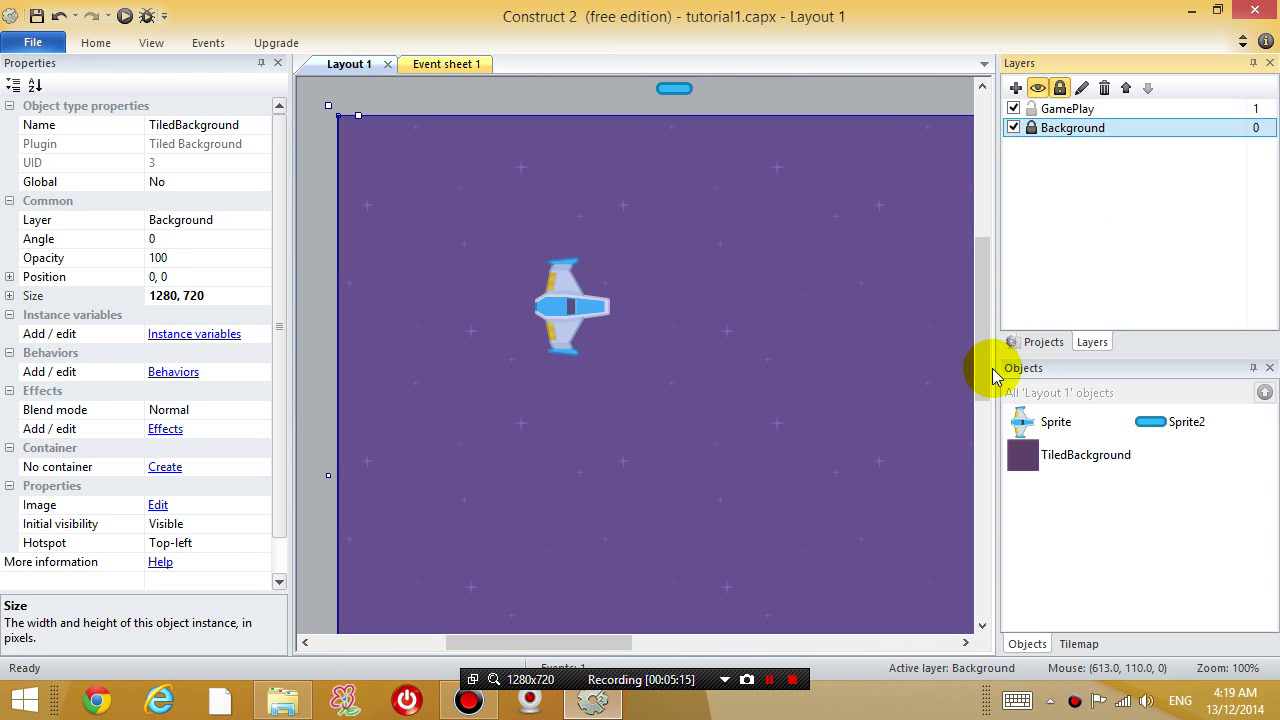
{"action": "left_click", "coordinate": [1064, 110]}
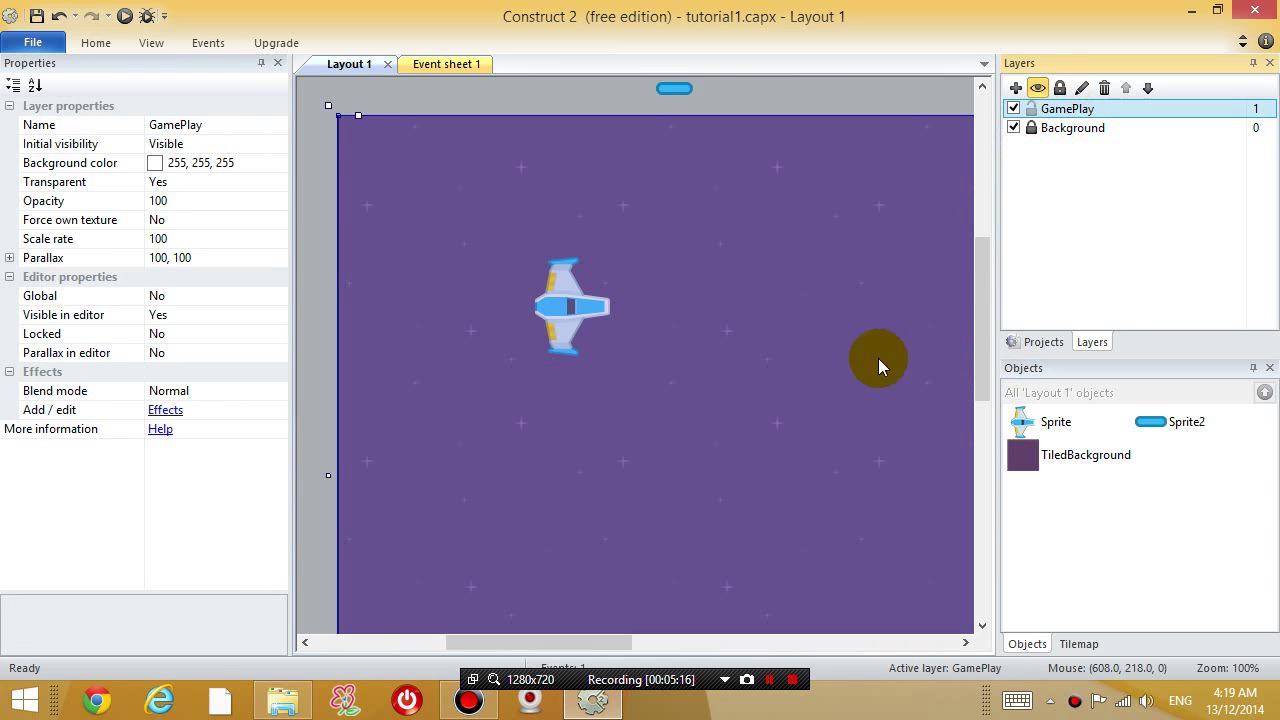
Drag the ship sprite lower and right to about 524, 571
{"action": "left_click_drag", "start_coordinate": [608, 314], "coordinate": [868, 520]}
{"action": "left_click_drag", "start_coordinate": [982, 357], "coordinate": [984, 432]}
{"action": "left_click_drag", "start_coordinate": [828, 325], "coordinate": [882, 450]}
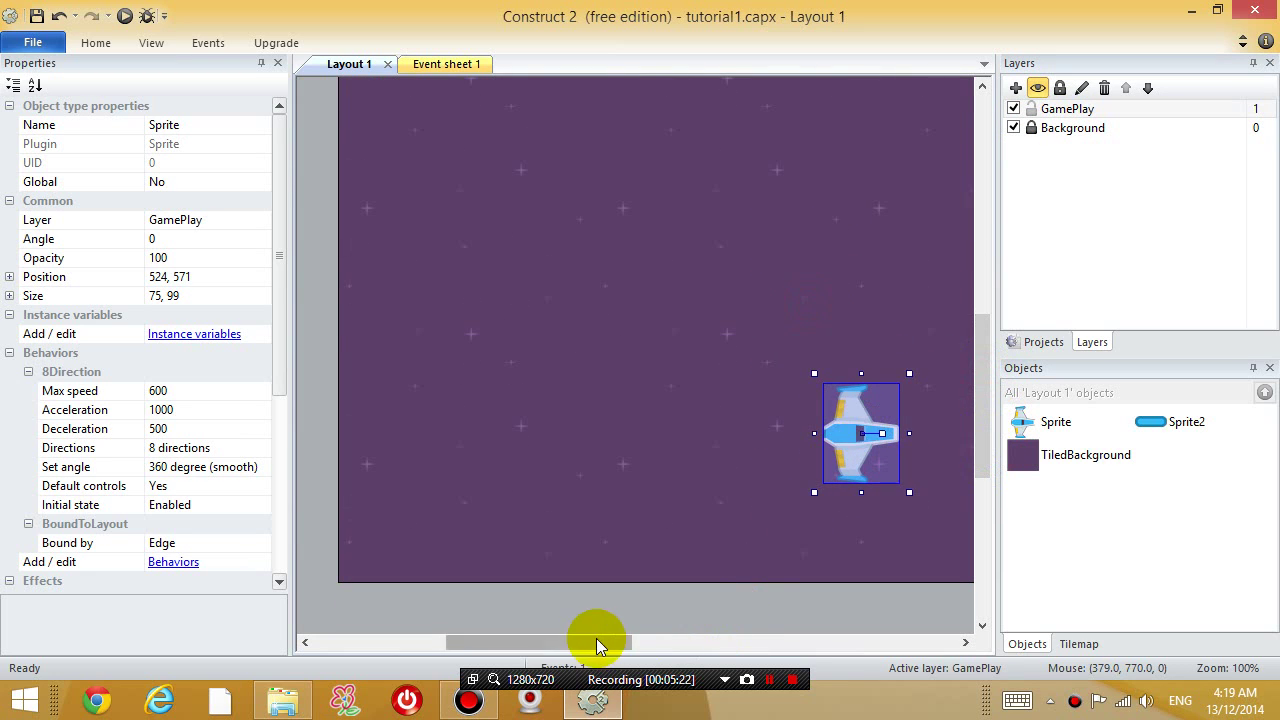
{"action": "left_click_drag", "start_coordinate": [591, 638], "coordinate": [623, 645]}
{"action": "left_click_drag", "start_coordinate": [986, 434], "coordinate": [982, 340]}
{"action": "left_click_drag", "start_coordinate": [567, 638], "coordinate": [534, 642]}
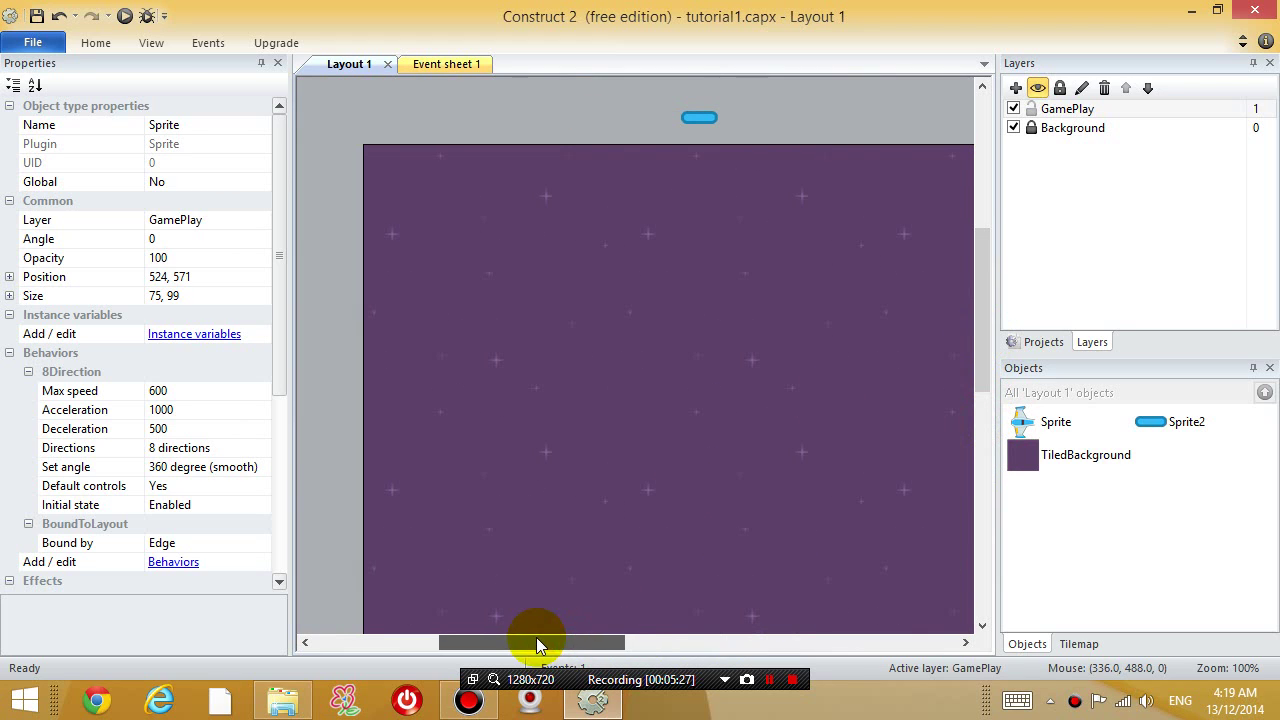
{"action": "left_click", "coordinate": [1068, 109]}
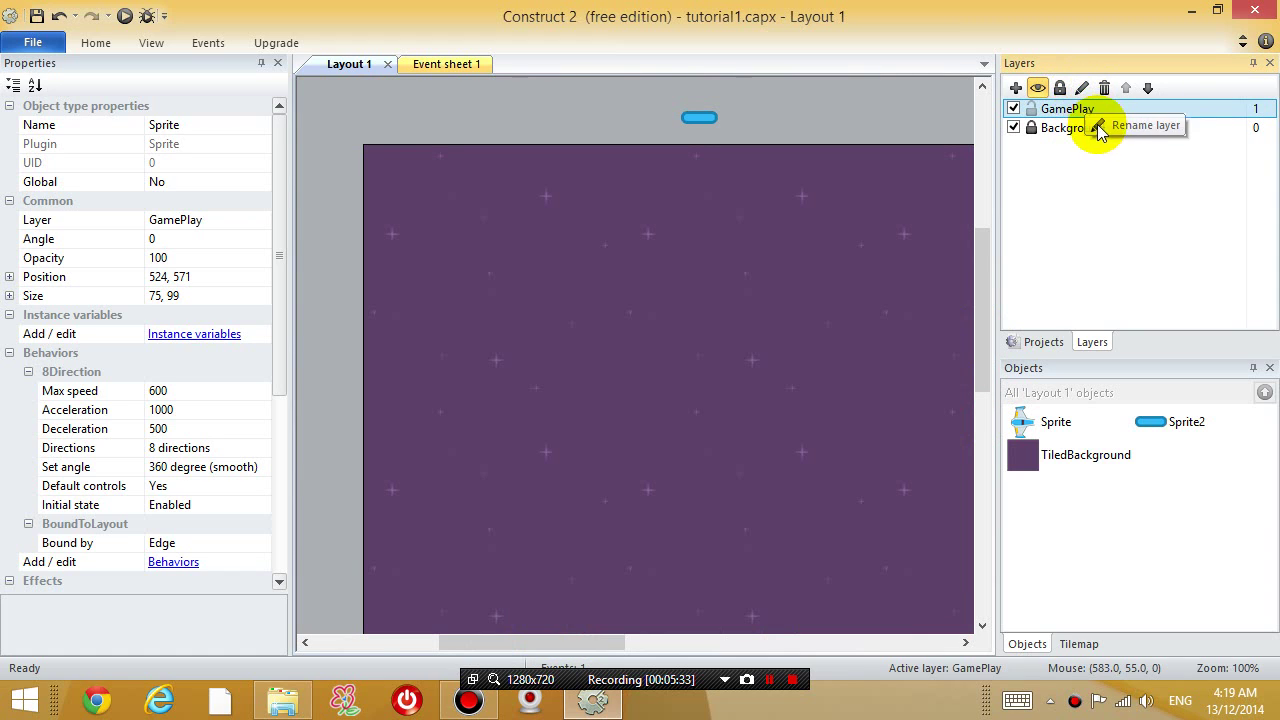
Lock the GamePlay layer and add a new Layer 0 at the top
{"action": "left_click", "coordinate": [1032, 110]}
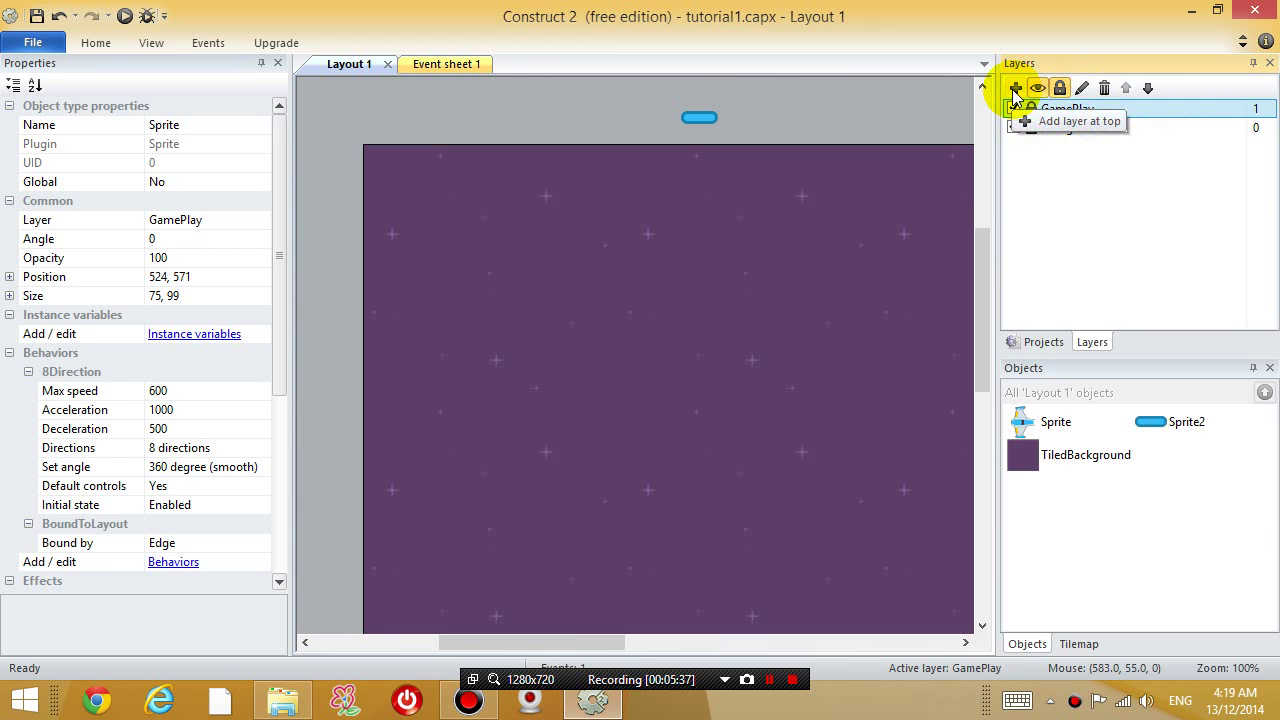
{"action": "left_click", "coordinate": [1015, 90]}
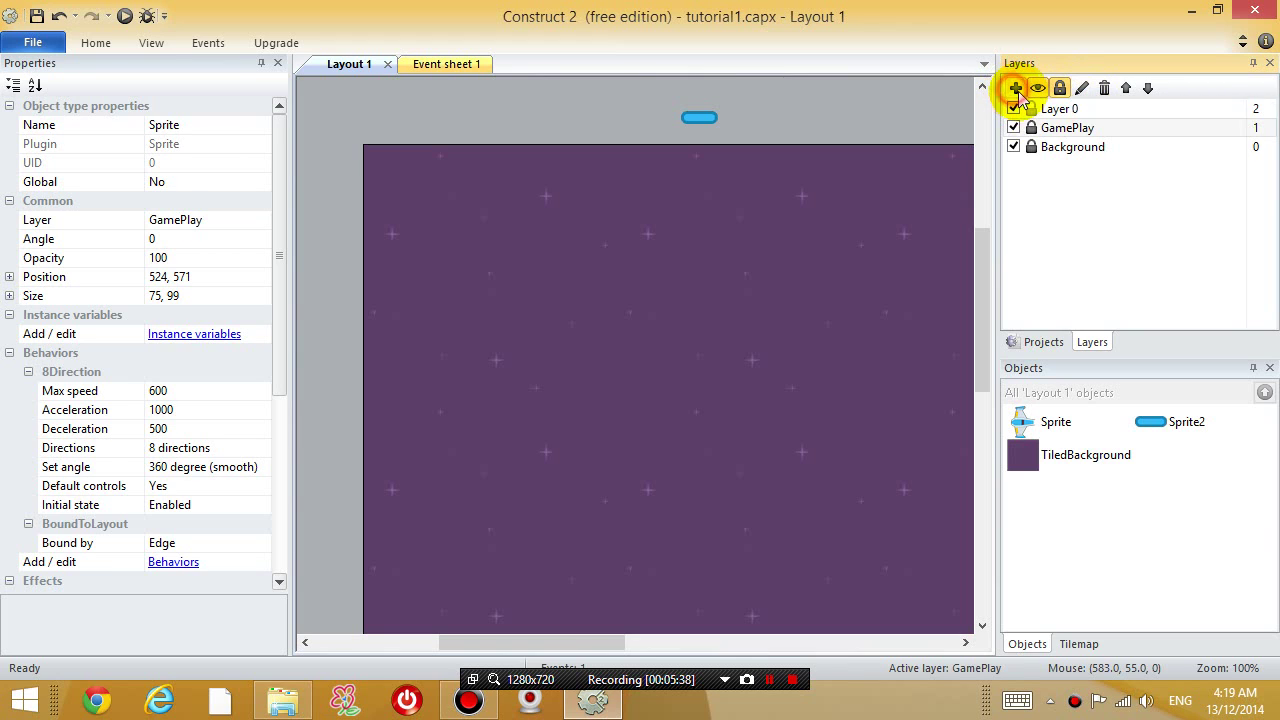
{"action": "left_click", "coordinate": [1087, 112]}
Rename Layer 0 to 'Information' and make it the active layer
{"action": "right_click", "coordinate": [1088, 110]}
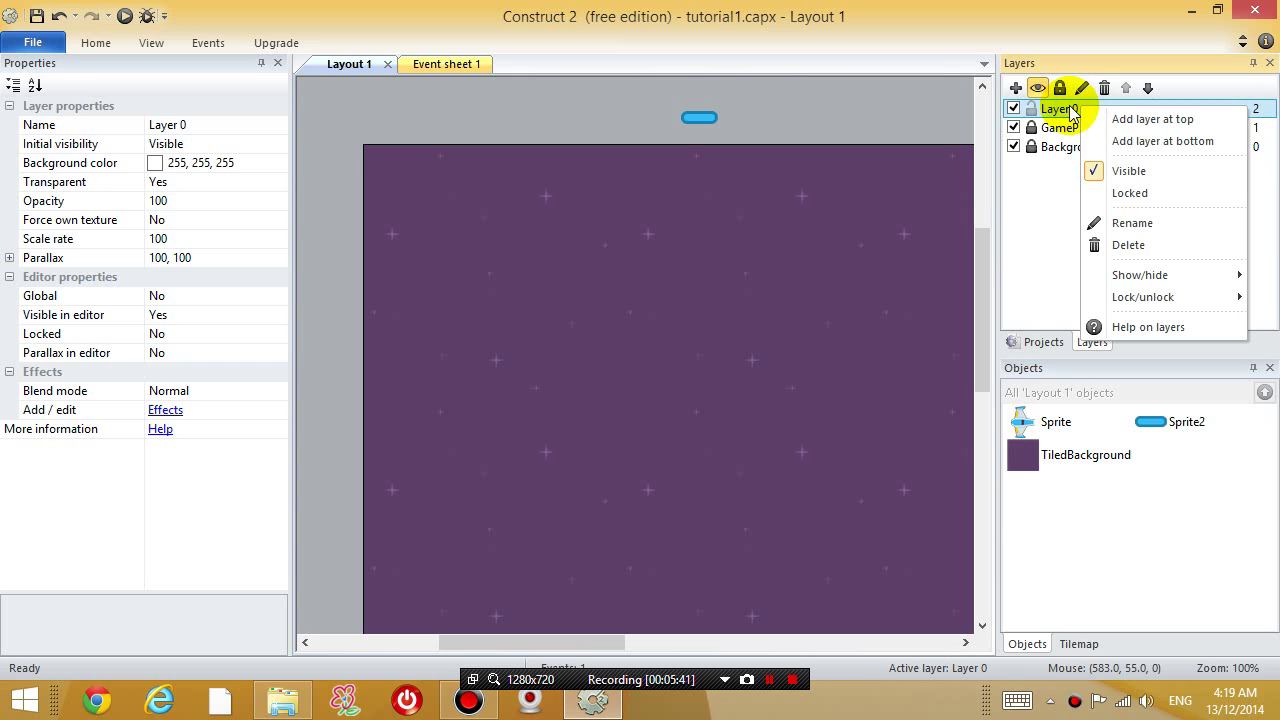
{"action": "left_click", "coordinate": [1133, 223]}
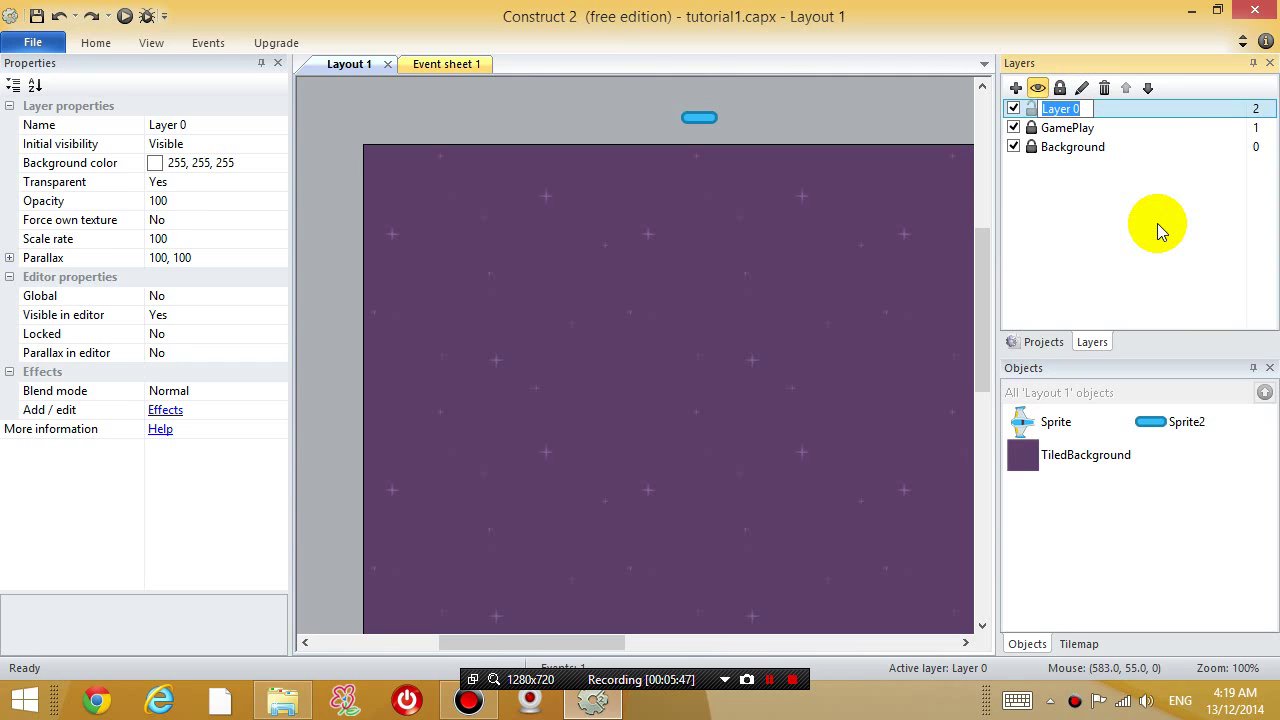
{"action": "type", "text": "Information"}
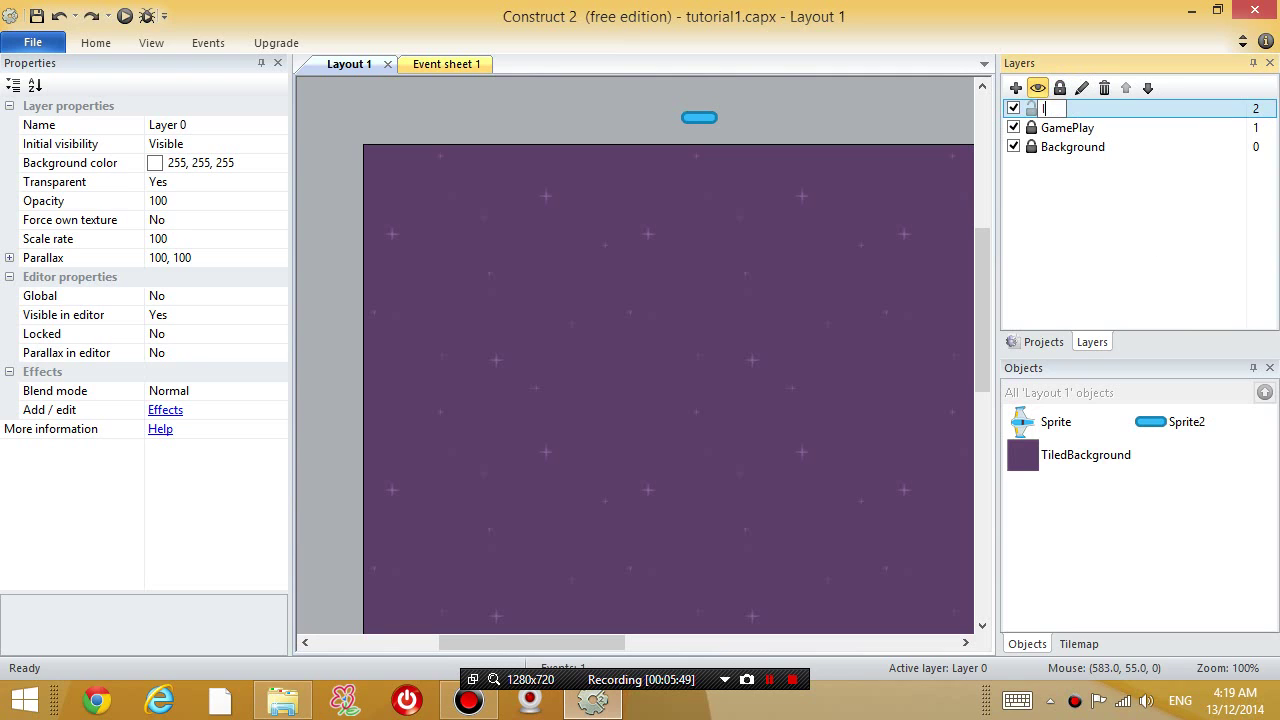
{"action": "key", "text": "Return"}
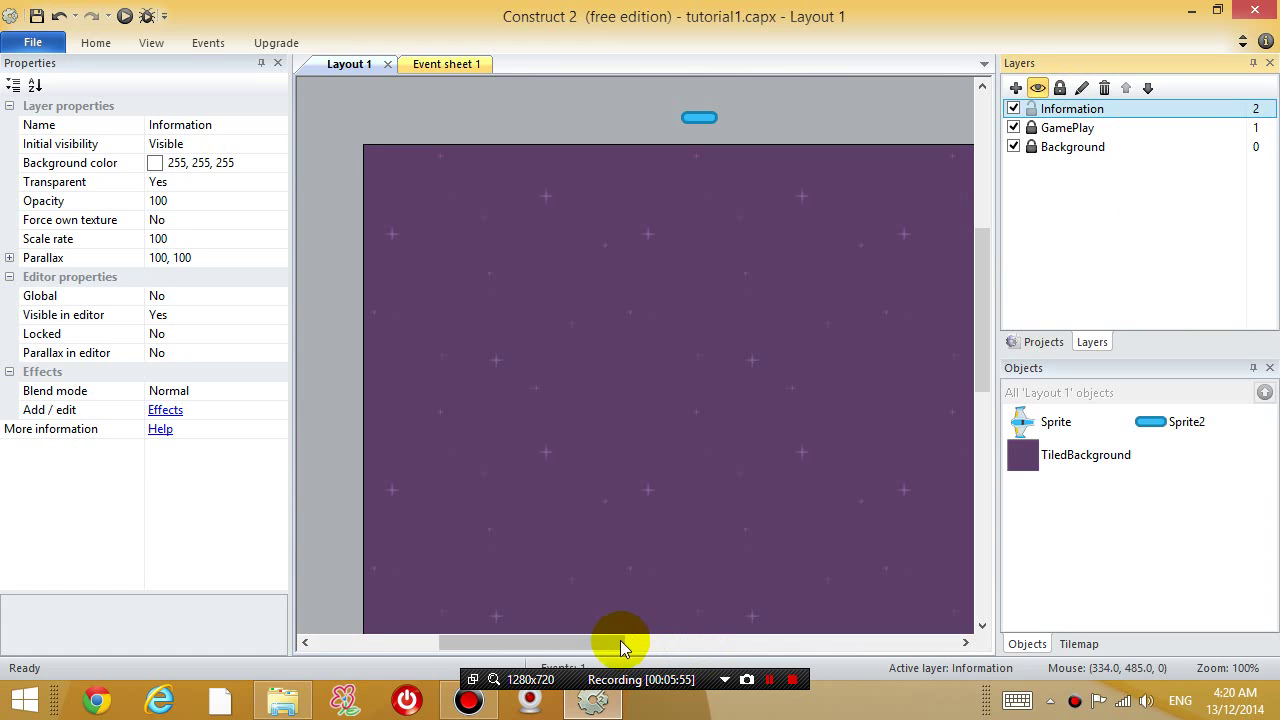
{"action": "mouse_move", "coordinate": [615, 642]}
{"action": "left_mouse_down"}
{"action": "mouse_move", "coordinate": [663, 651]}
{"action": "mouse_move", "coordinate": [618, 654]}
{"action": "left_mouse_up"}
{"action": "left_click", "coordinate": [1045, 108]}
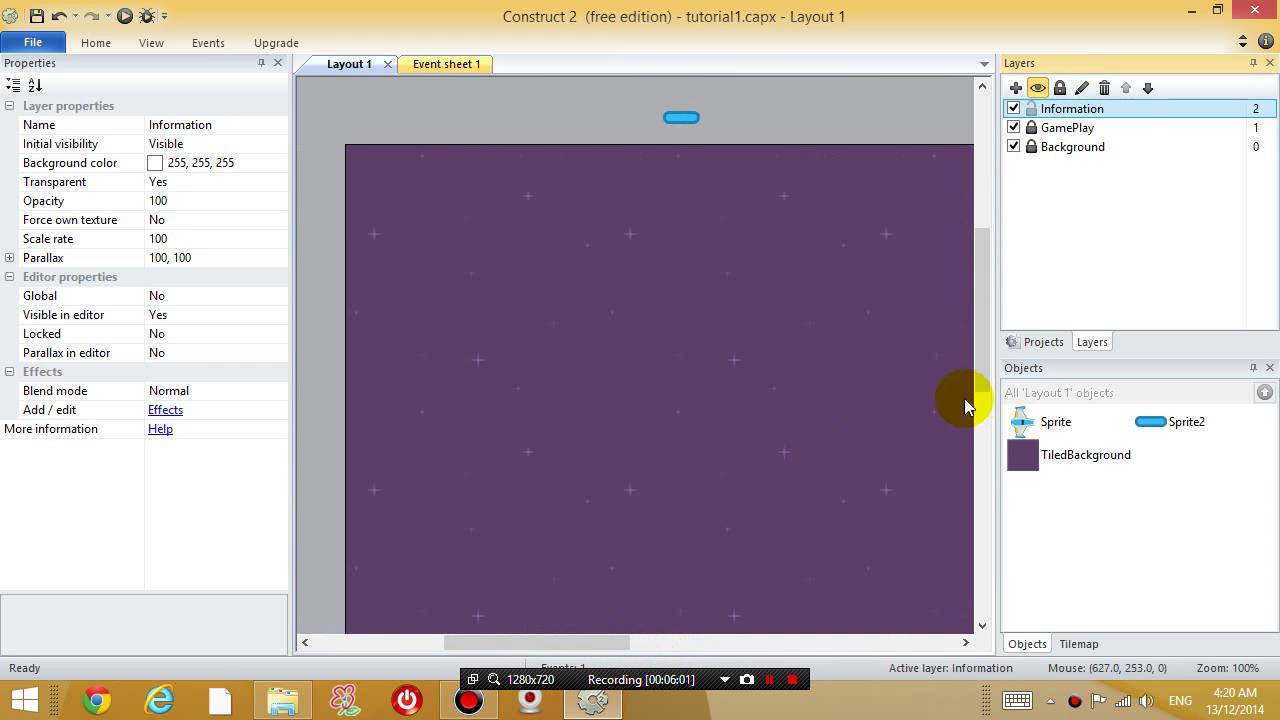
{"action": "left_click", "coordinate": [670, 381]}
Insert a new Text object named 'Instructions' into the layout
{"action": "right_click", "coordinate": [670, 381]}
{"action": "left_click", "coordinate": [709, 391]}
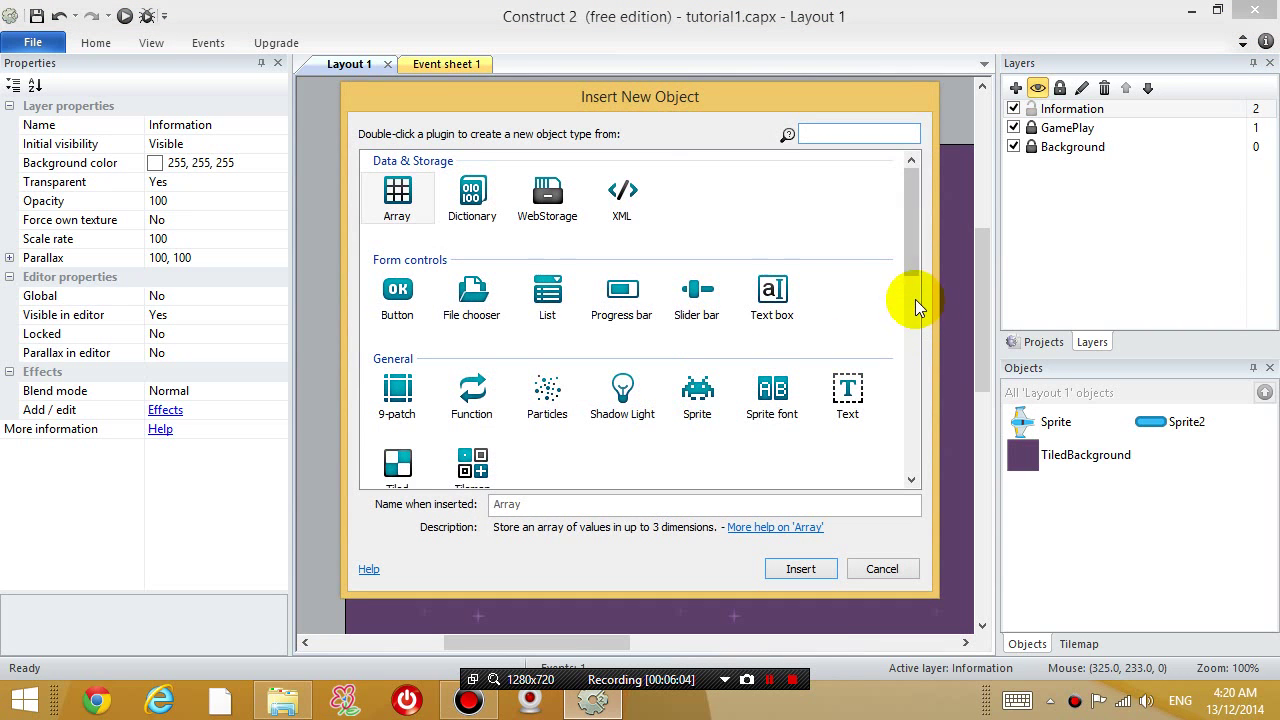
{"action": "left_click", "coordinate": [845, 396]}
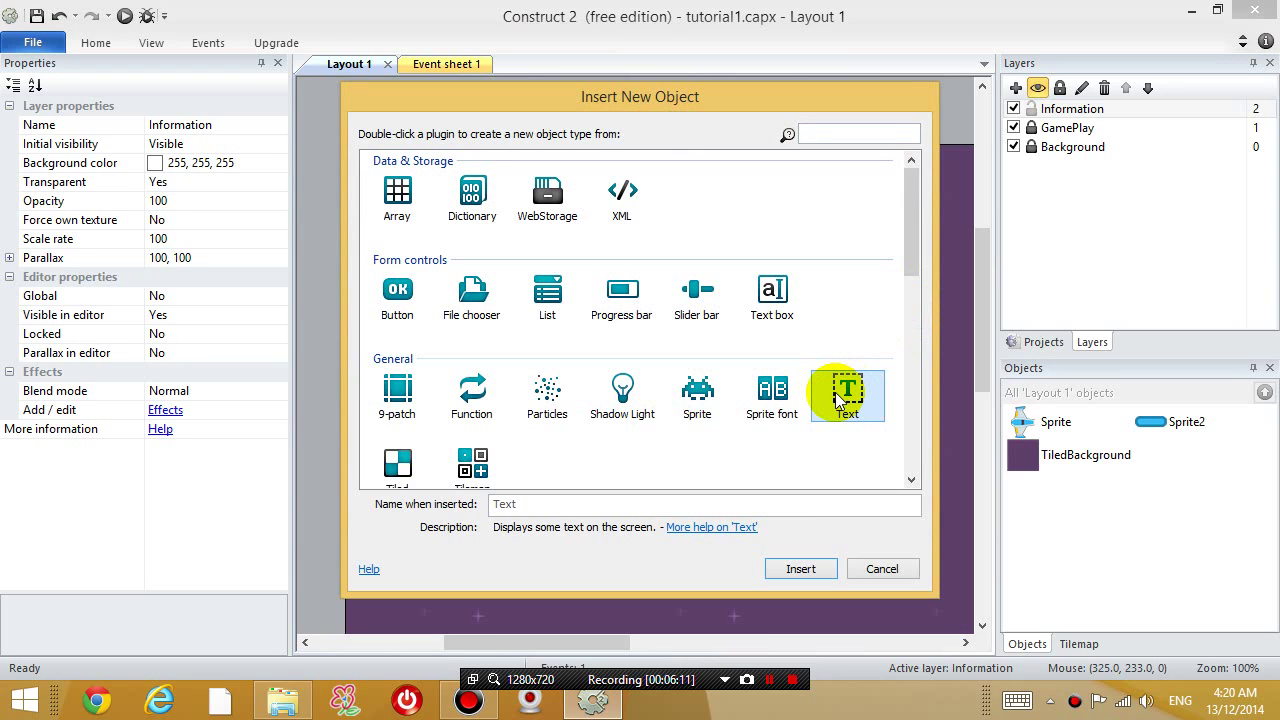
{"action": "left_click", "coordinate": [586, 502]}
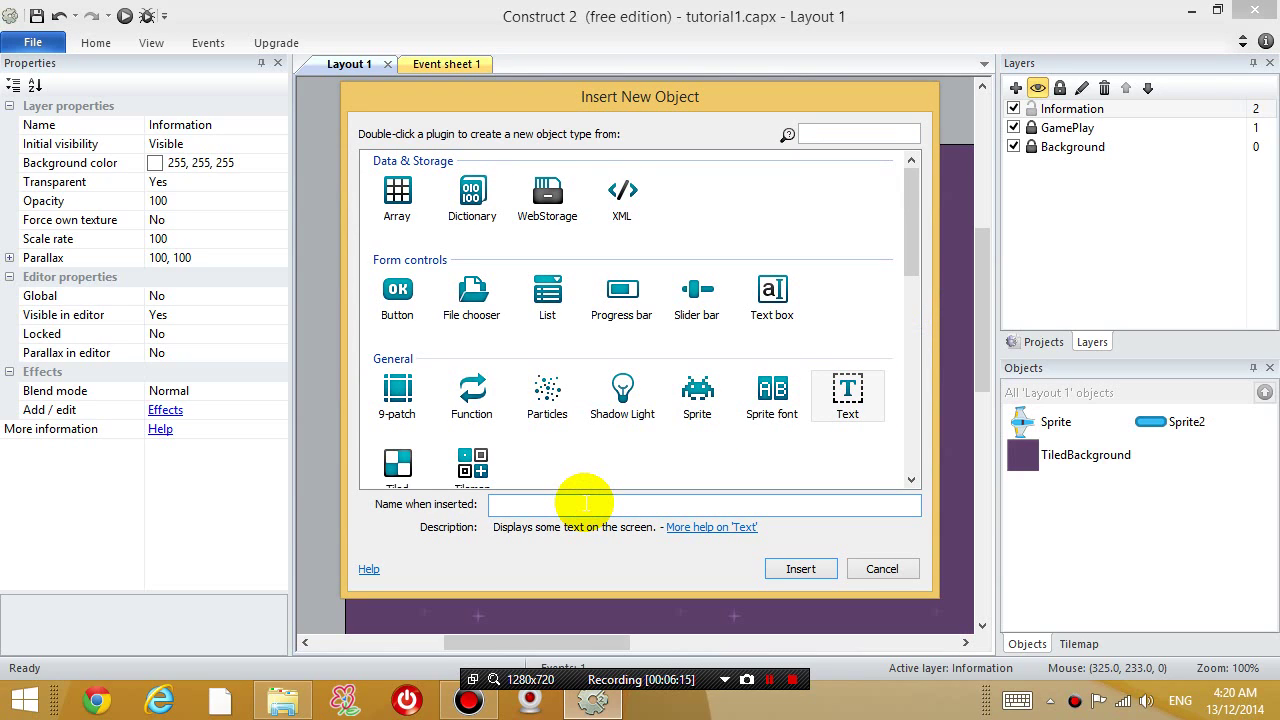
{"action": "type", "text": "Insdt"}
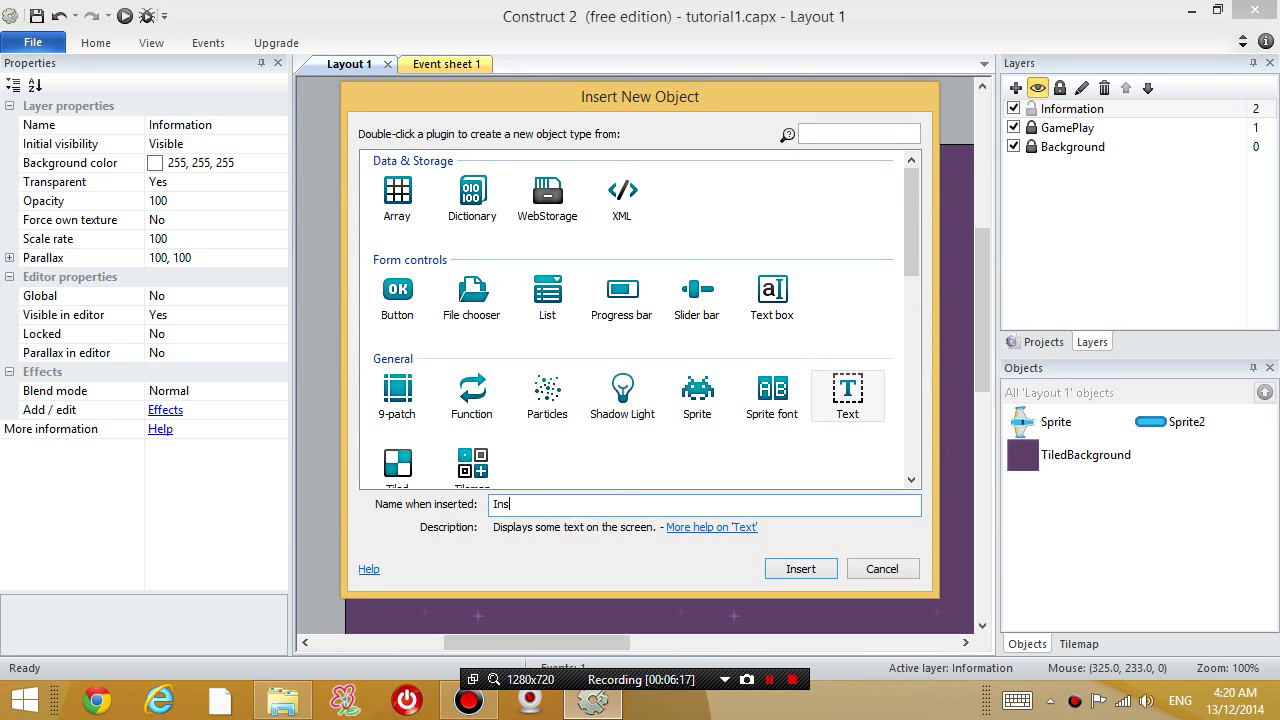
{"action": "left_click", "coordinate": [796, 568]}
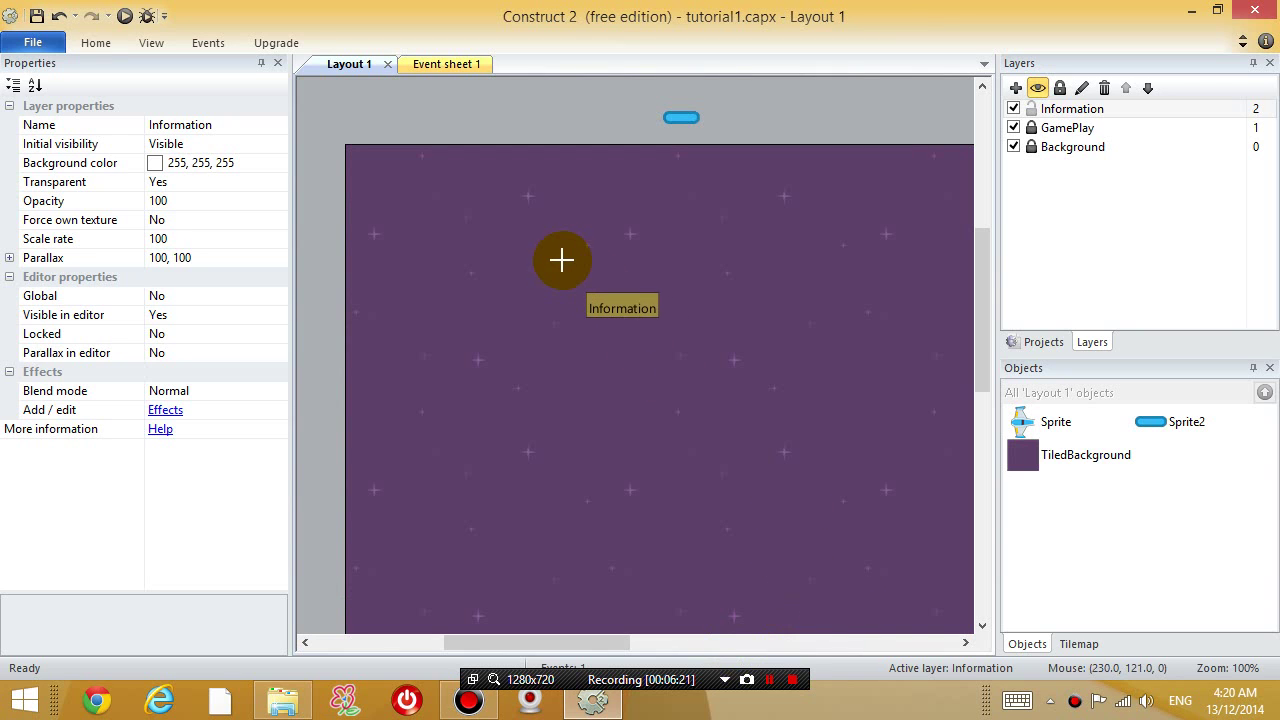
Place the Instructions text and drag it up near the top middle of the layout
{"action": "left_click", "coordinate": [846, 464]}
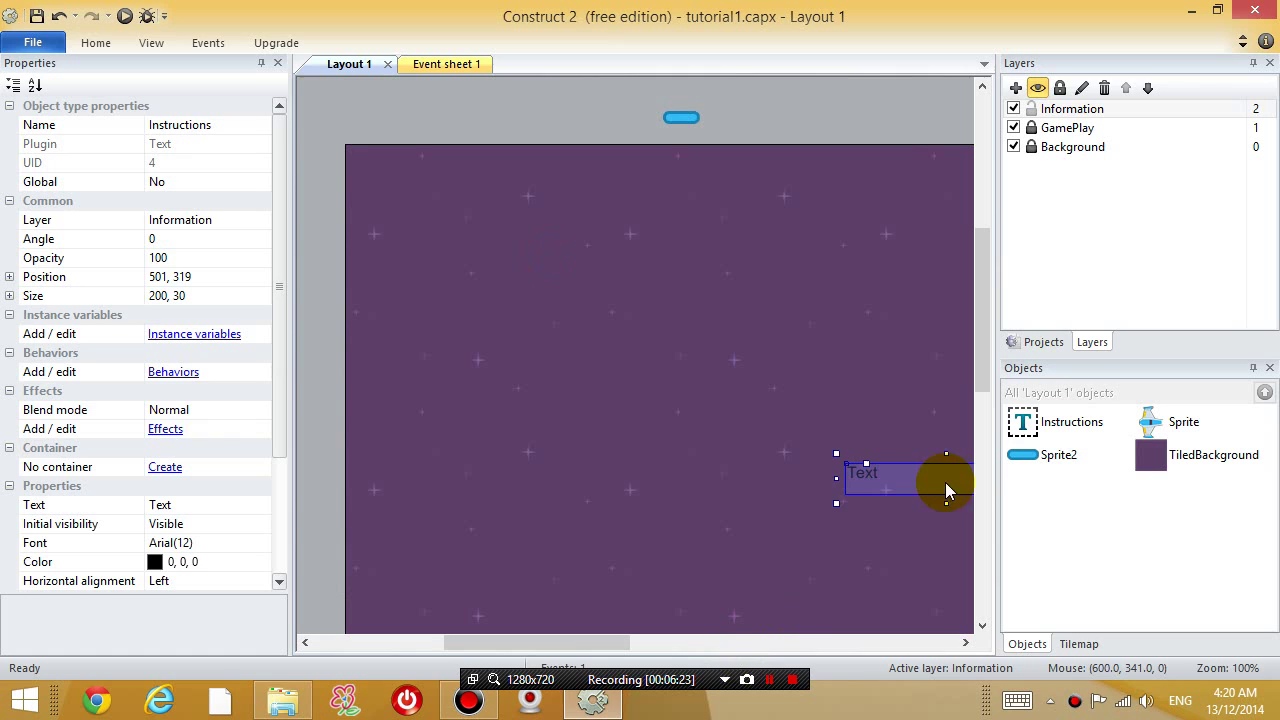
{"action": "left_click_drag", "start_coordinate": [924, 482], "coordinate": [618, 280]}
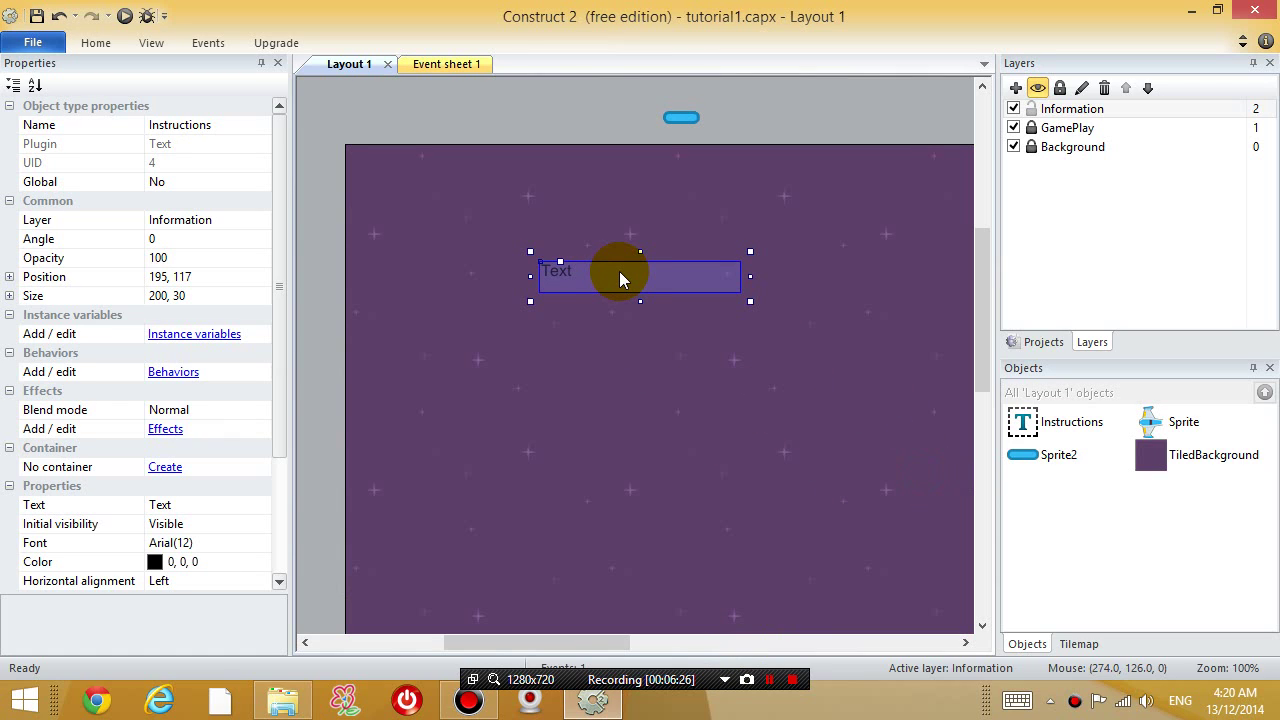
{"action": "left_click", "coordinate": [285, 160]}
{"action": "scroll", "coordinate": [286, 218], "scroll_direction": "down", "scroll_amount": 2}
Set the text's font to Arial, size 28
{"action": "left_click", "coordinate": [209, 428]}
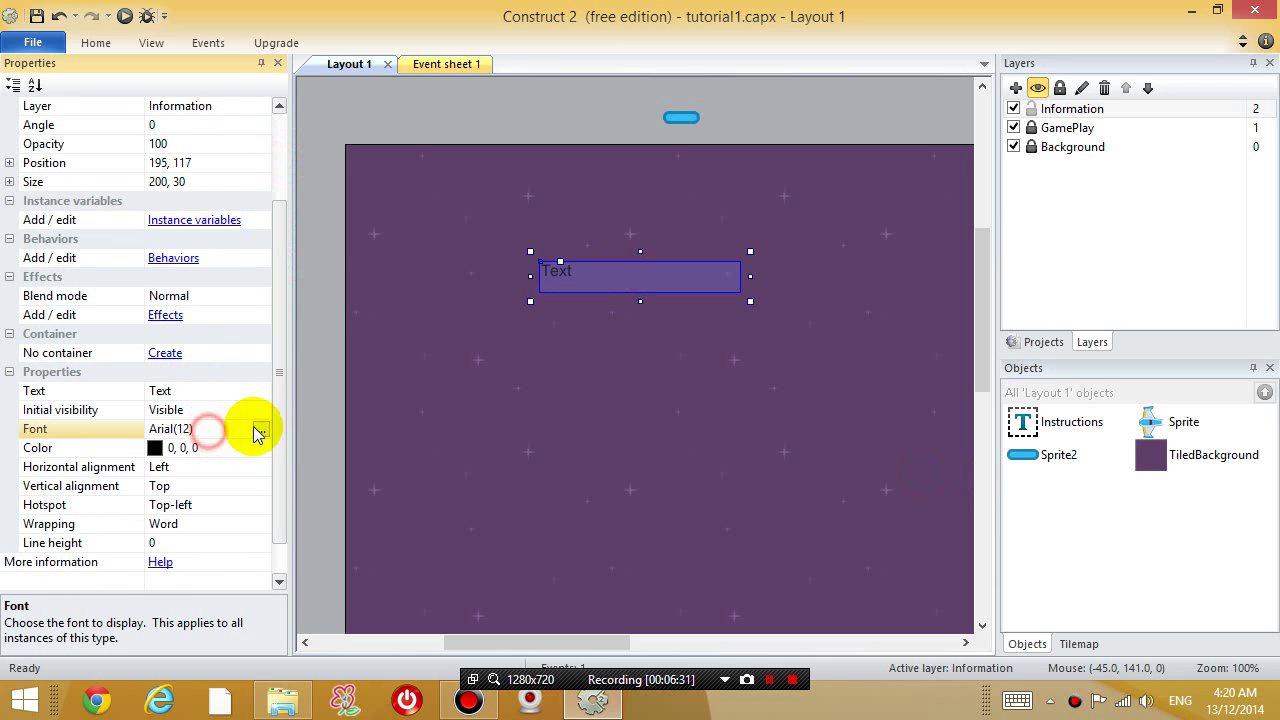
{"action": "left_click", "coordinate": [260, 428]}
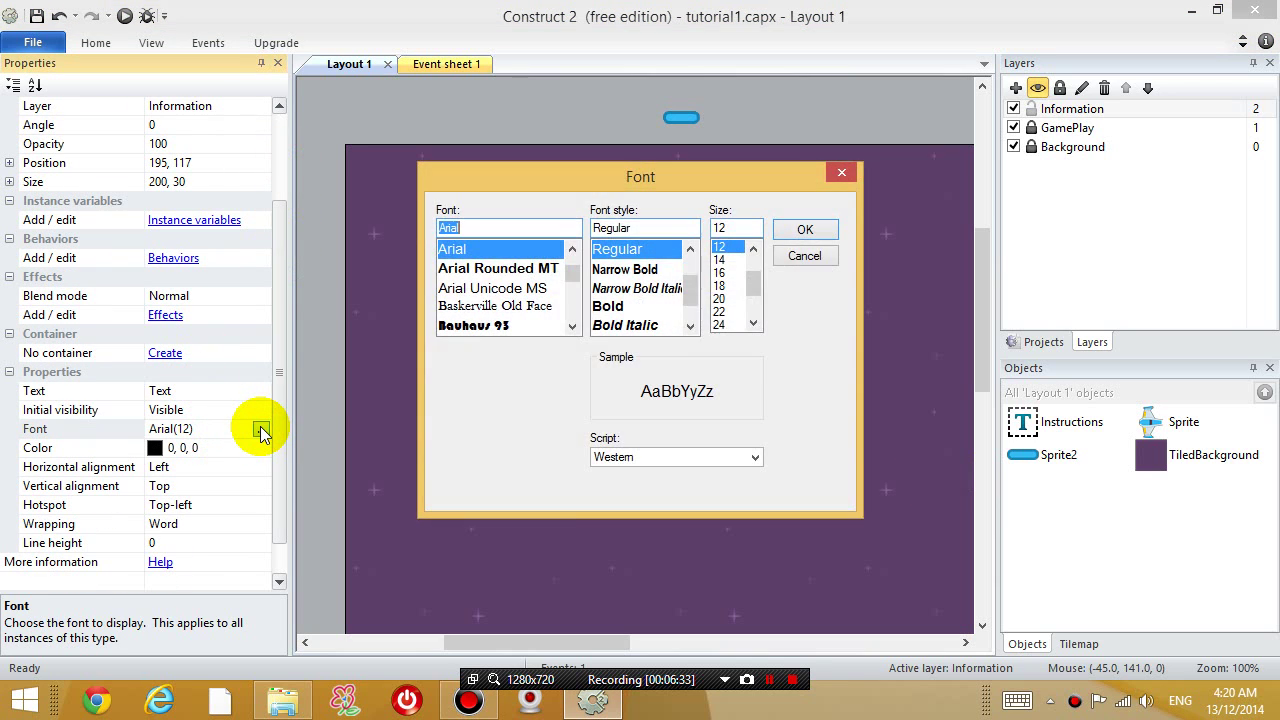
{"action": "scroll", "coordinate": [745, 295], "scroll_direction": "down", "scroll_amount": 3}
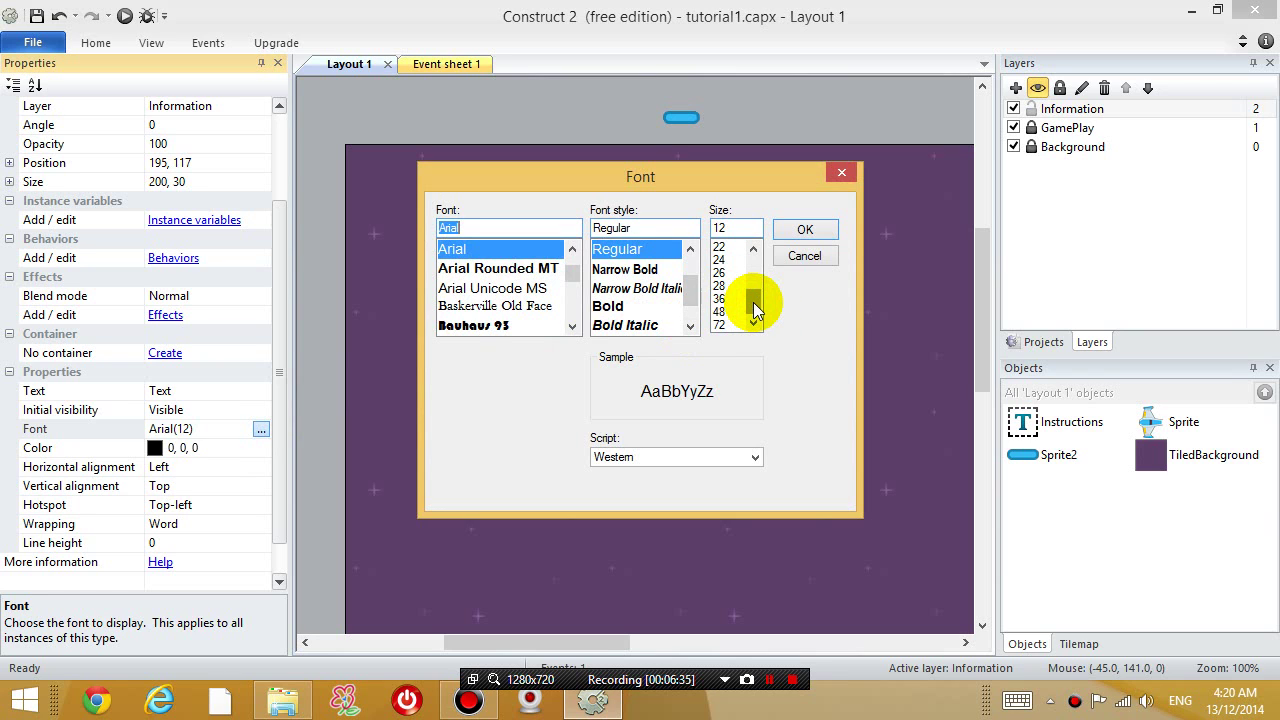
{"action": "left_click", "coordinate": [721, 287]}
{"action": "left_click", "coordinate": [803, 233]}
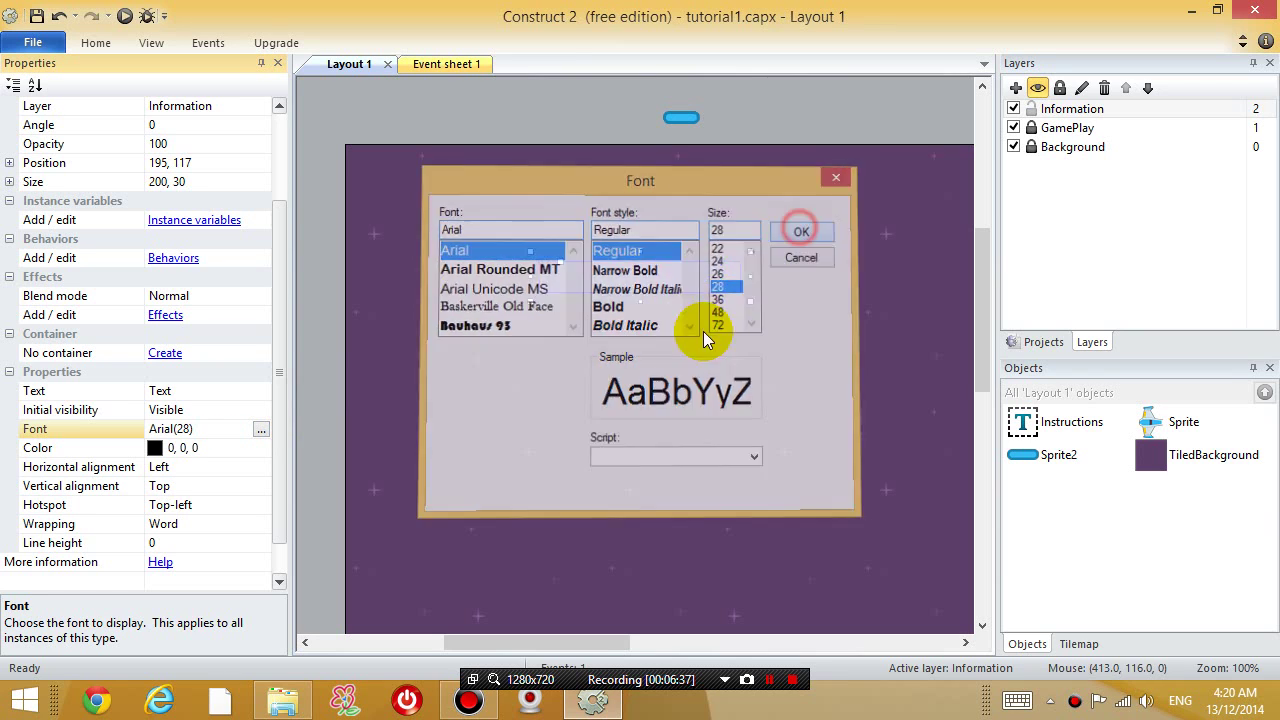
Colour the text pale green (204,255,204) and enlarge its box to 584 x 270
{"action": "left_click", "coordinate": [207, 450]}
{"action": "left_click", "coordinate": [261, 448]}
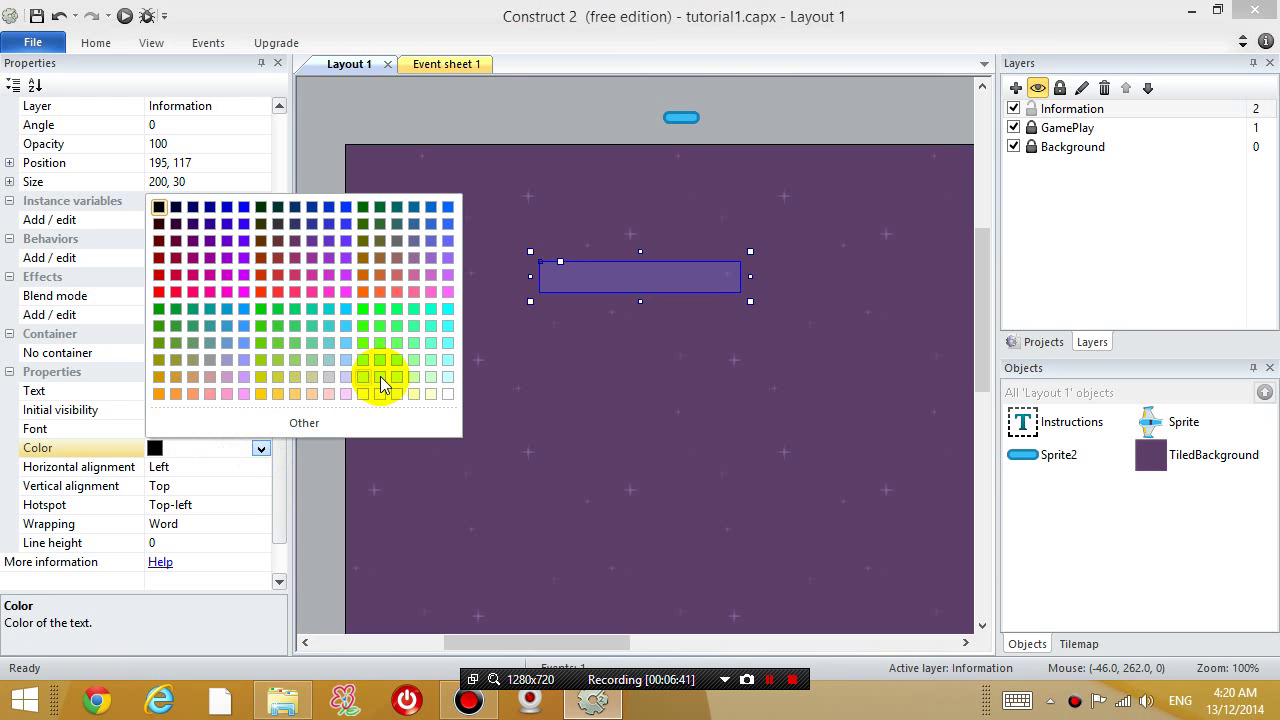
{"action": "left_click", "coordinate": [432, 378]}
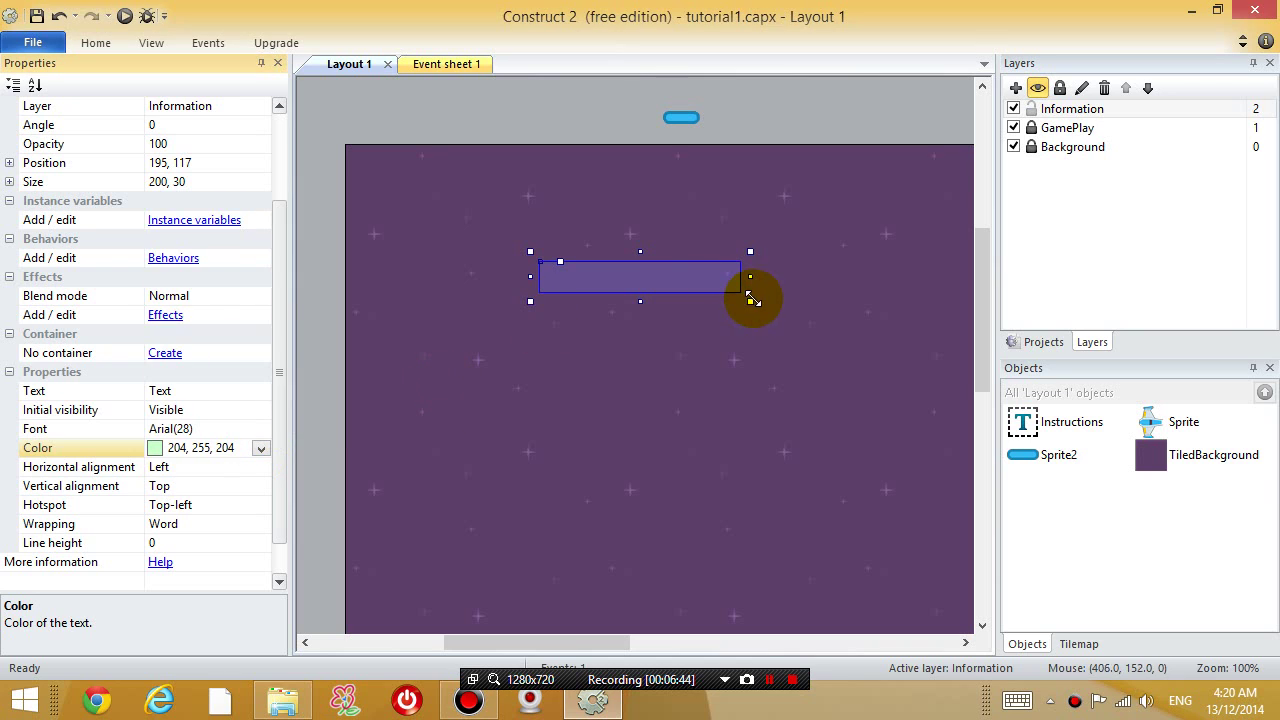
{"action": "left_click_drag", "start_coordinate": [751, 298], "coordinate": [958, 538]}
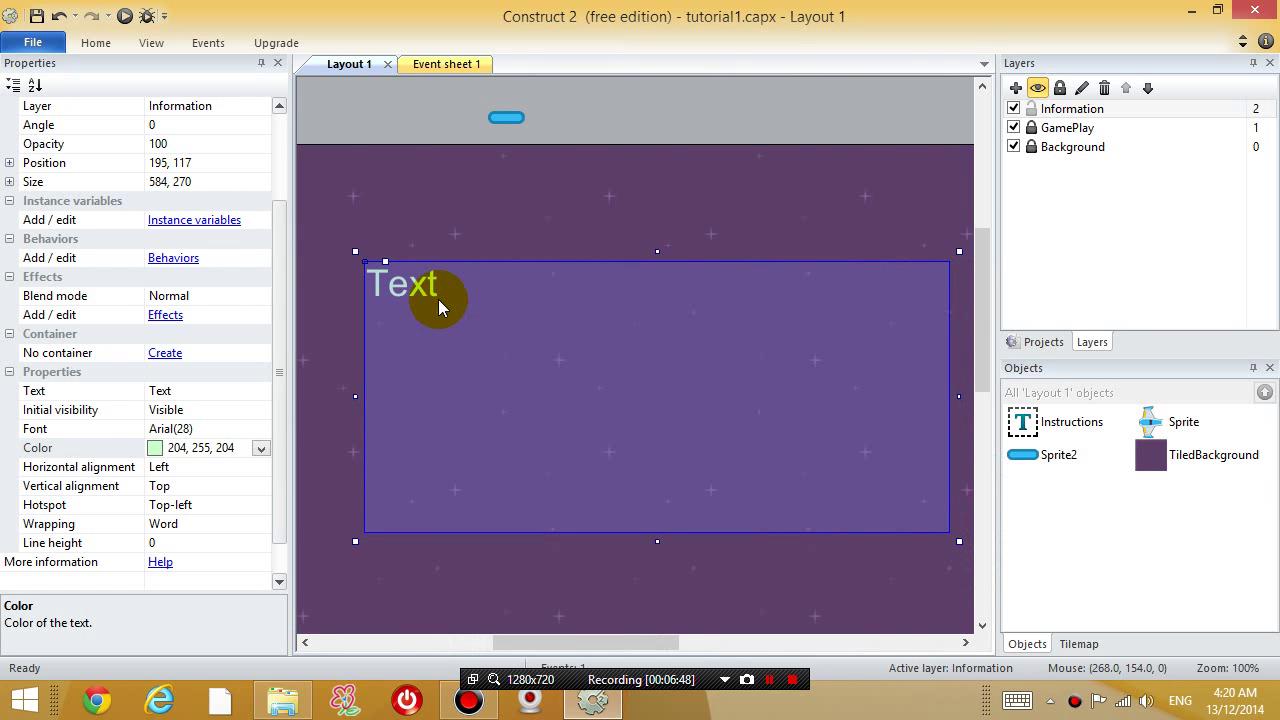
Set the Text property to 'Move the spaceship by pressing the arrow keys, press space bar to shoot'
{"action": "left_click", "coordinate": [225, 391]}
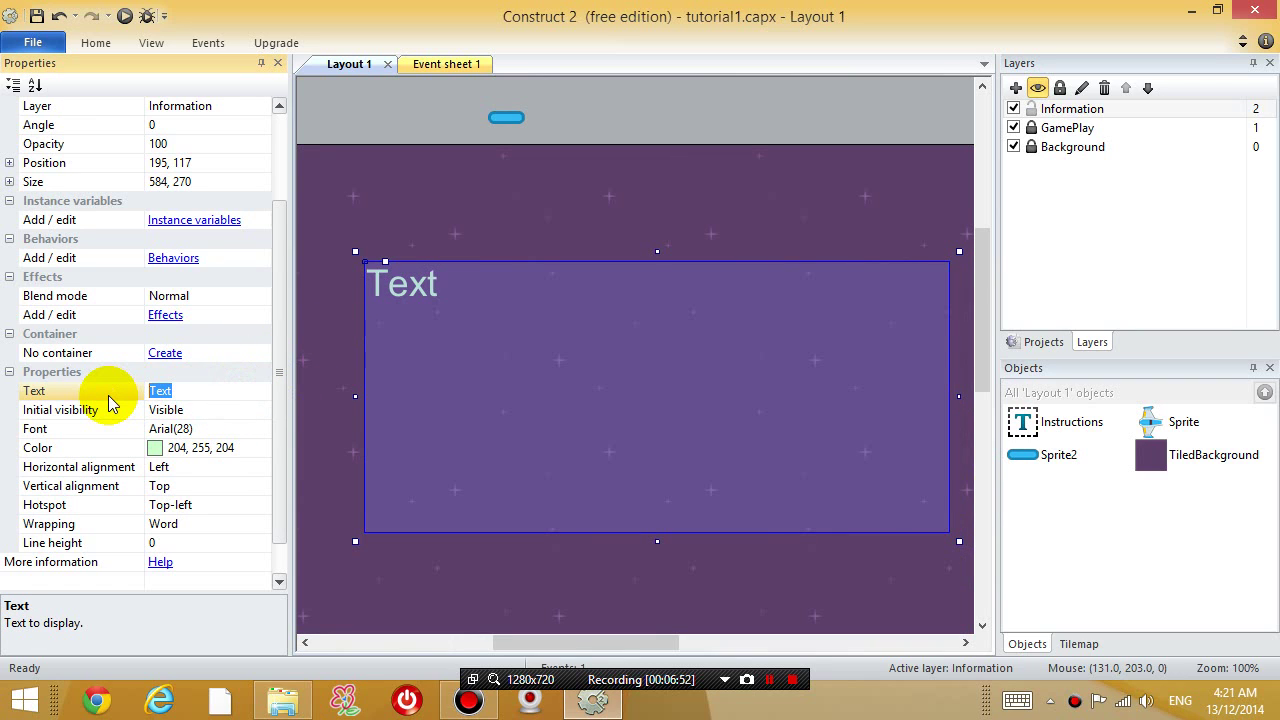
{"action": "type", "text": "Move the spaces"}
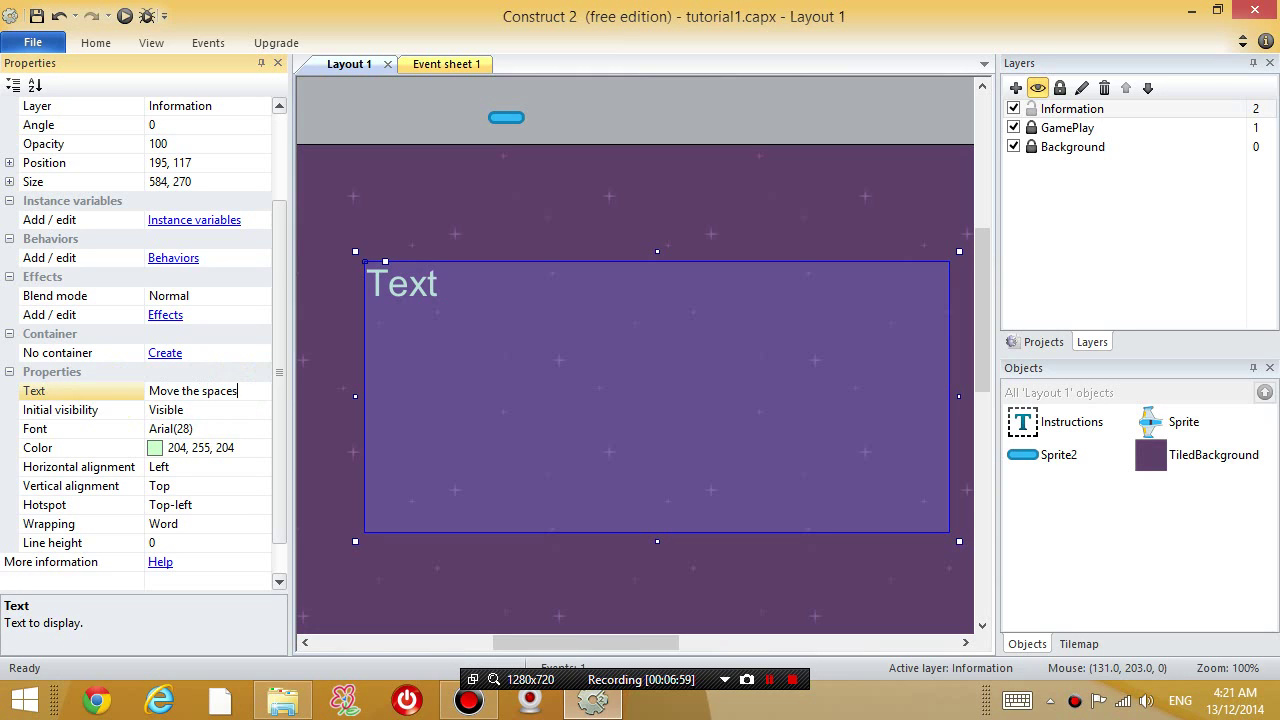
{"action": "type", "text": "hip by"}
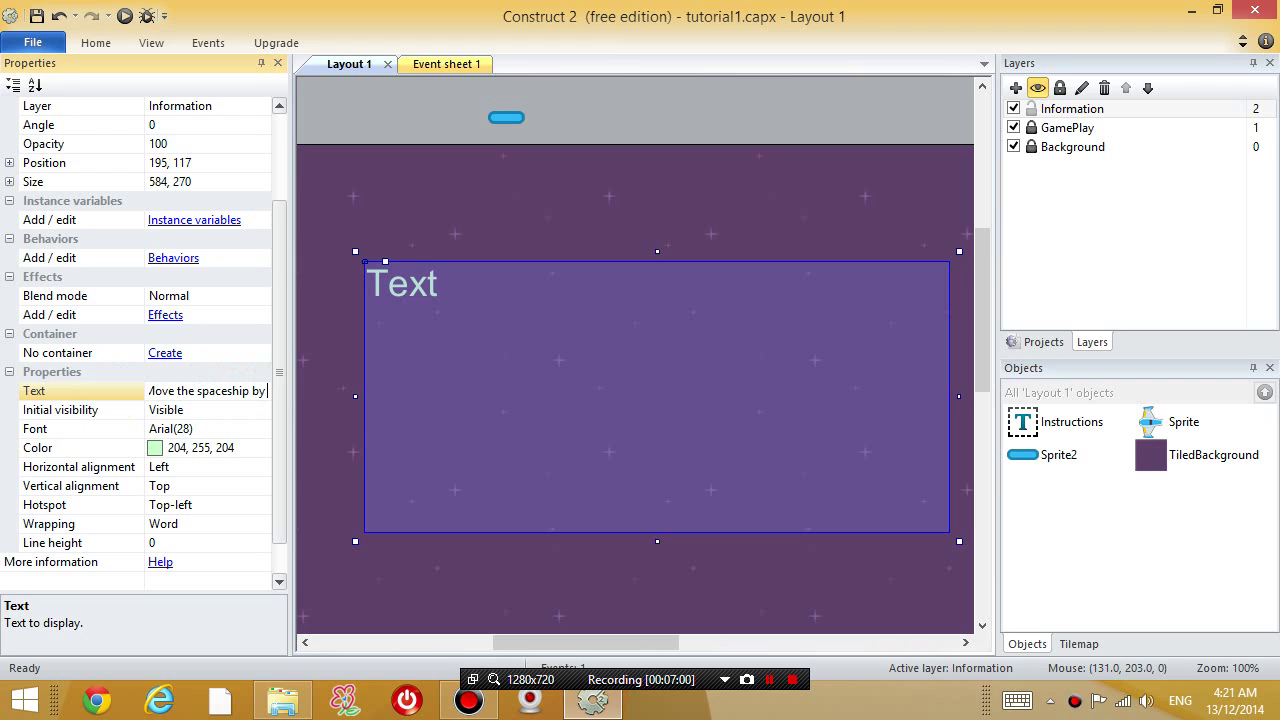
{"action": "type", "text": " pressing the arrow k"}
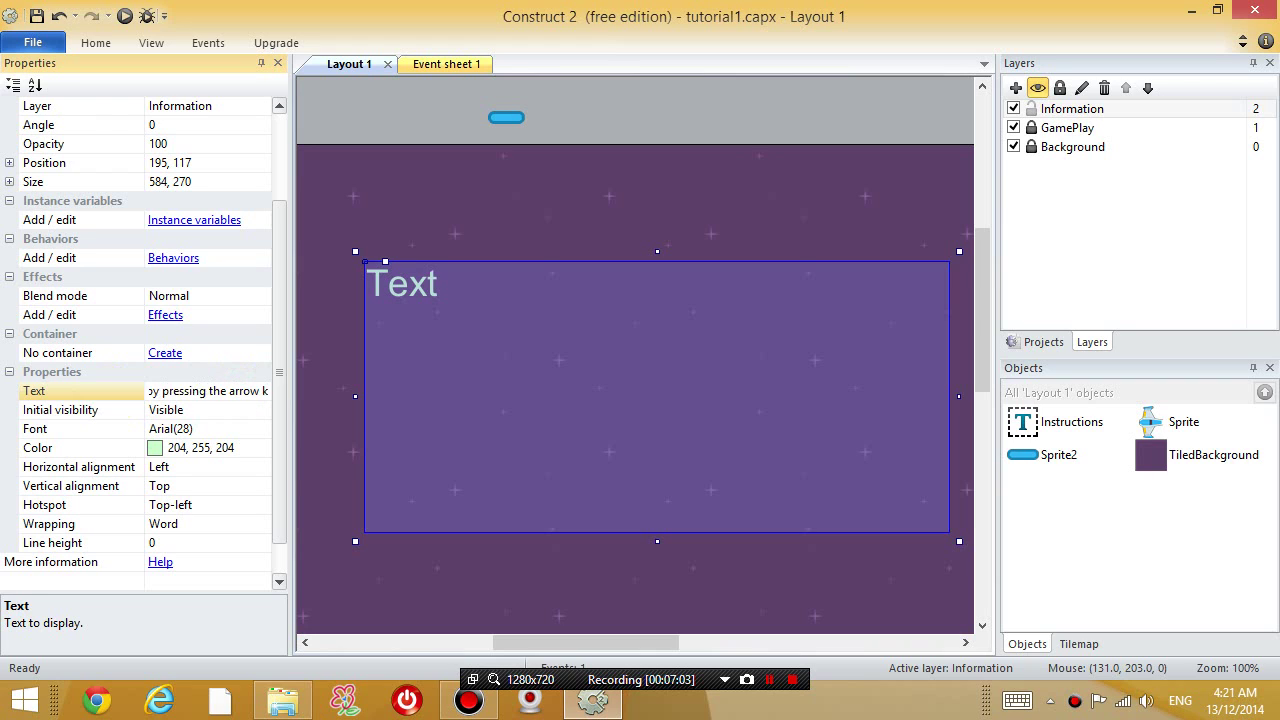
{"action": "type", "text": "eys"}
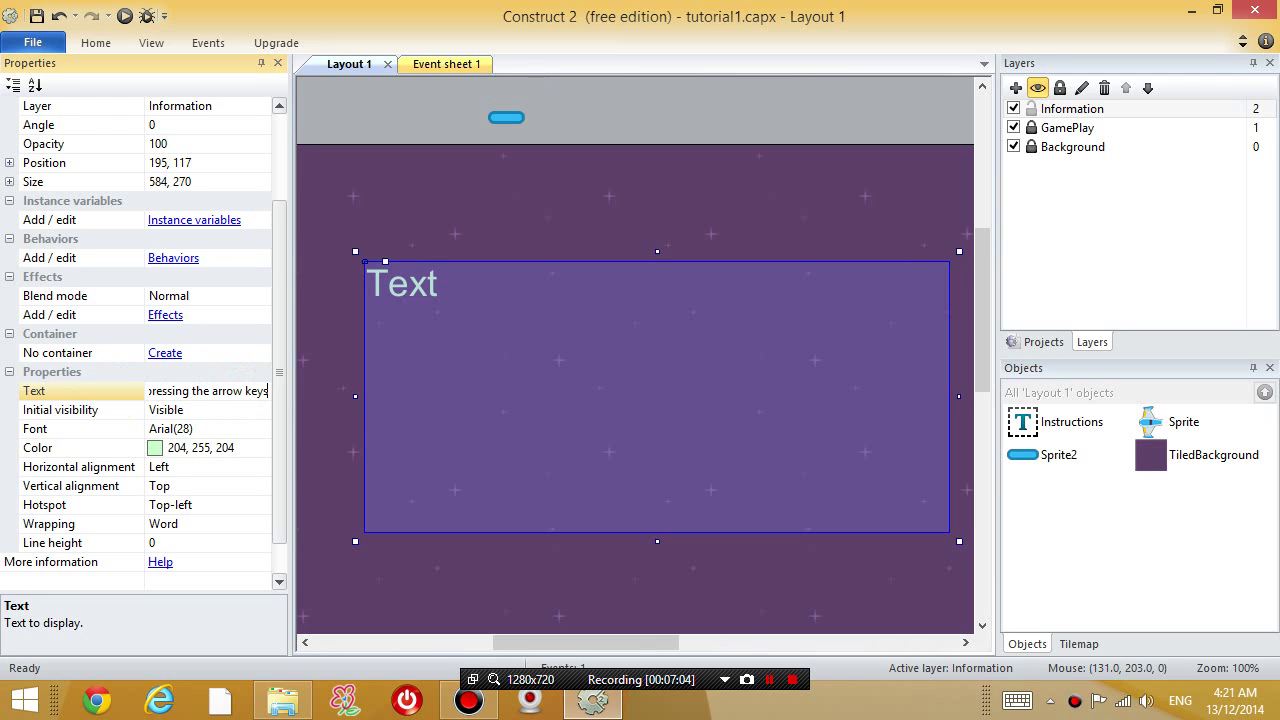
{"action": "left_click", "coordinate": [109, 396]}
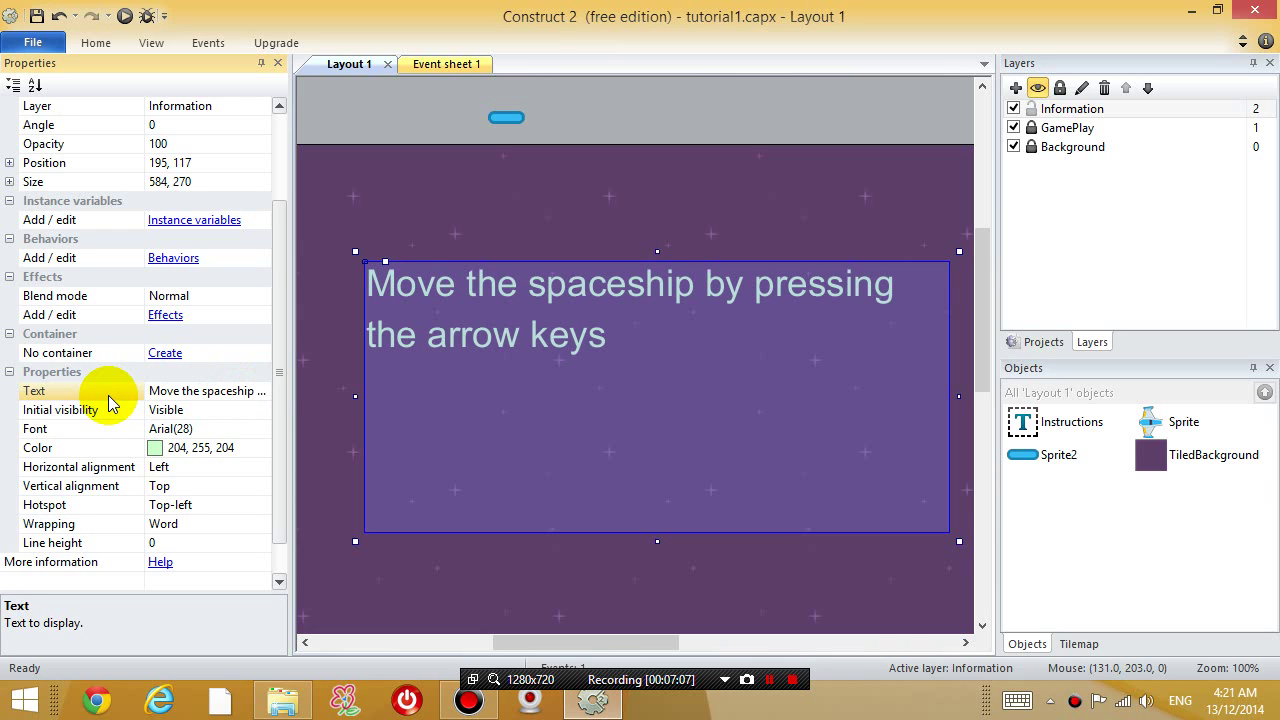
{"action": "left_click", "coordinate": [186, 391]}
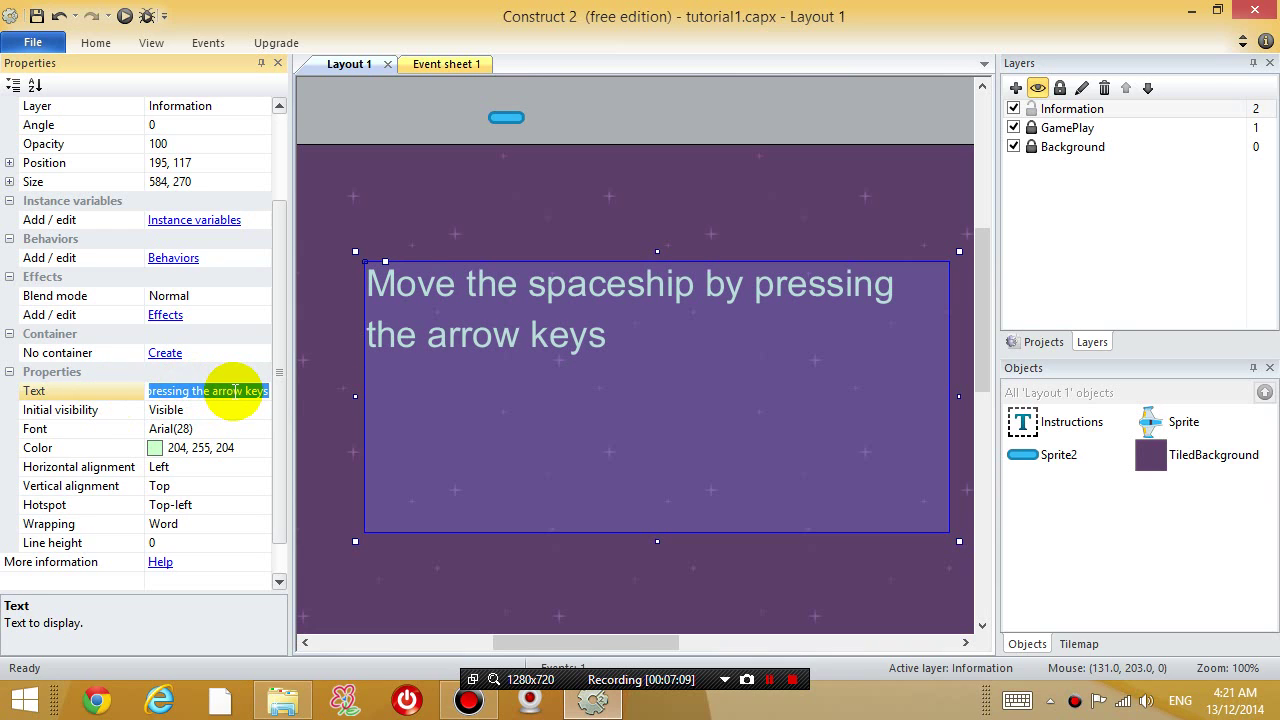
{"action": "left_click", "coordinate": [240, 391]}
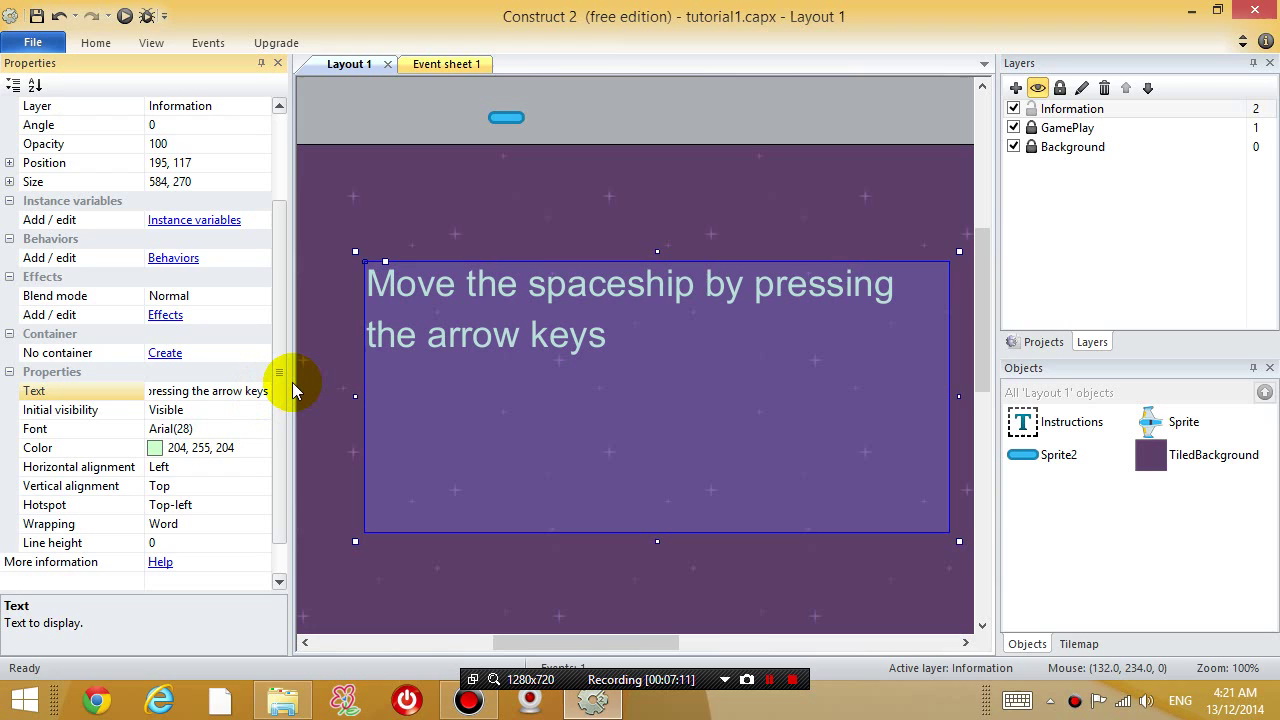
{"action": "type", "text": ", pres"}
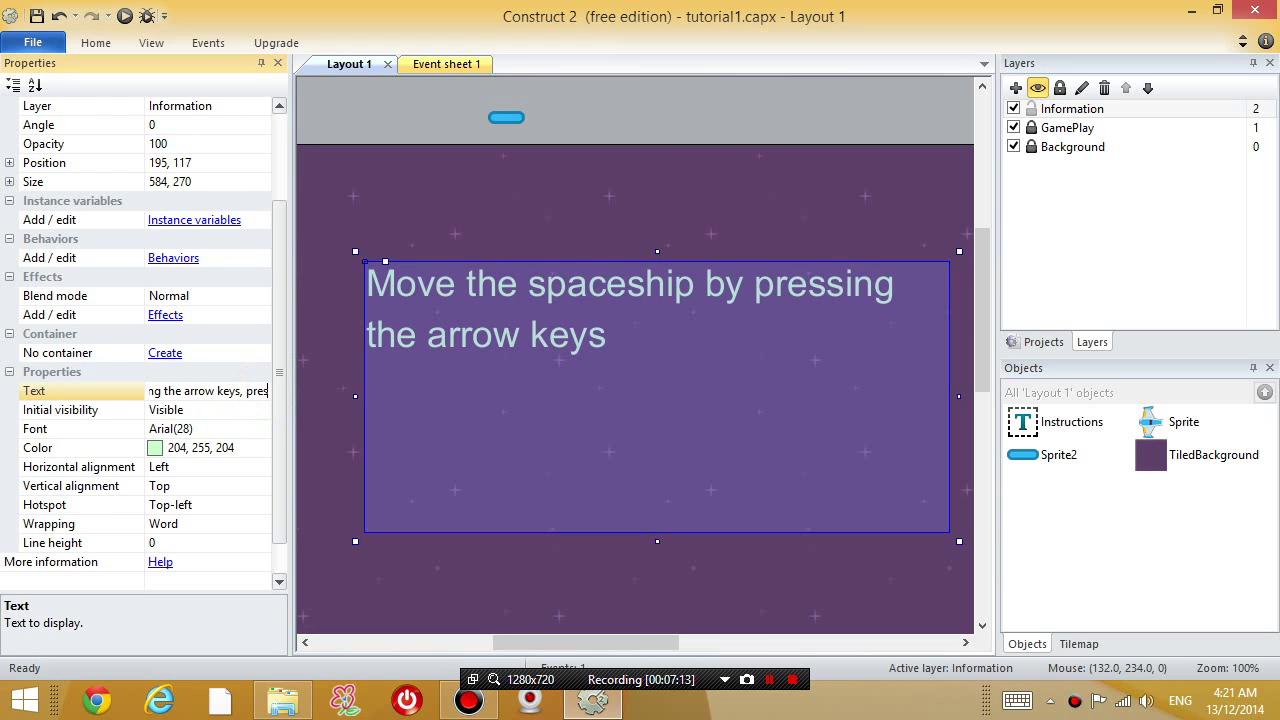
{"action": "type", "text": "s space bar to shoot"}
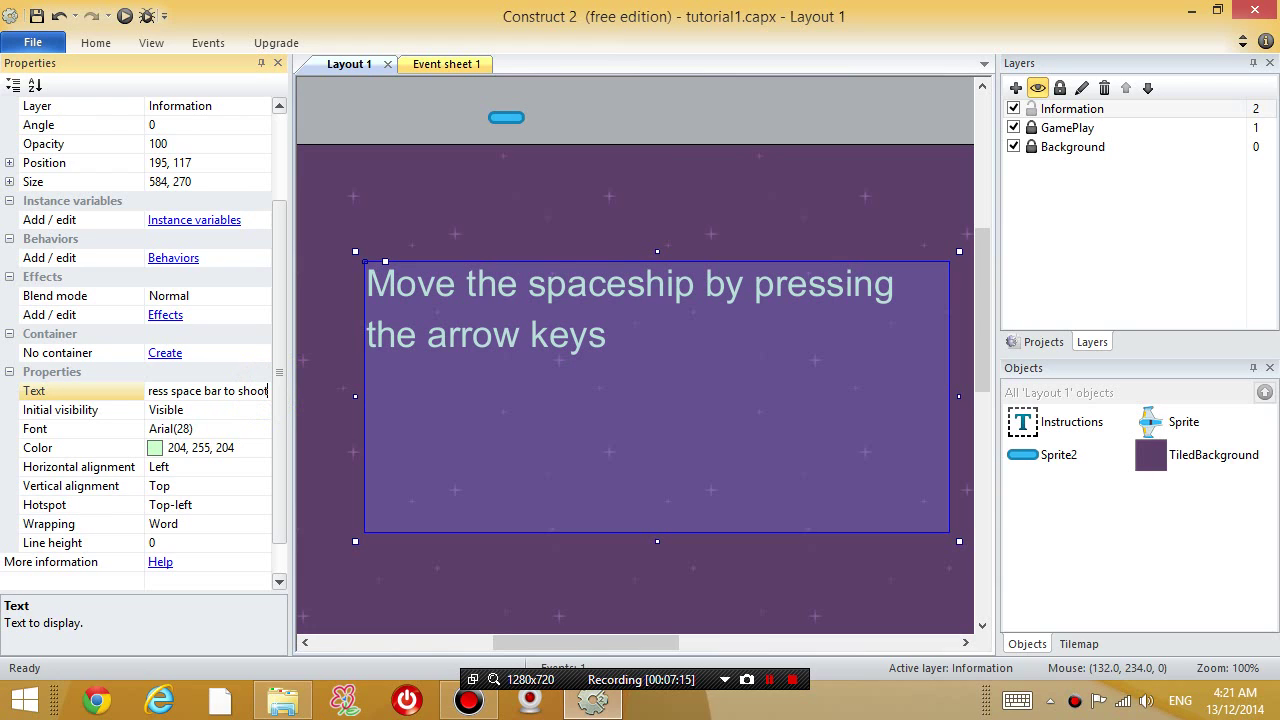
{"action": "key", "text": "Return"}
{"action": "left_click", "coordinate": [562, 207]}
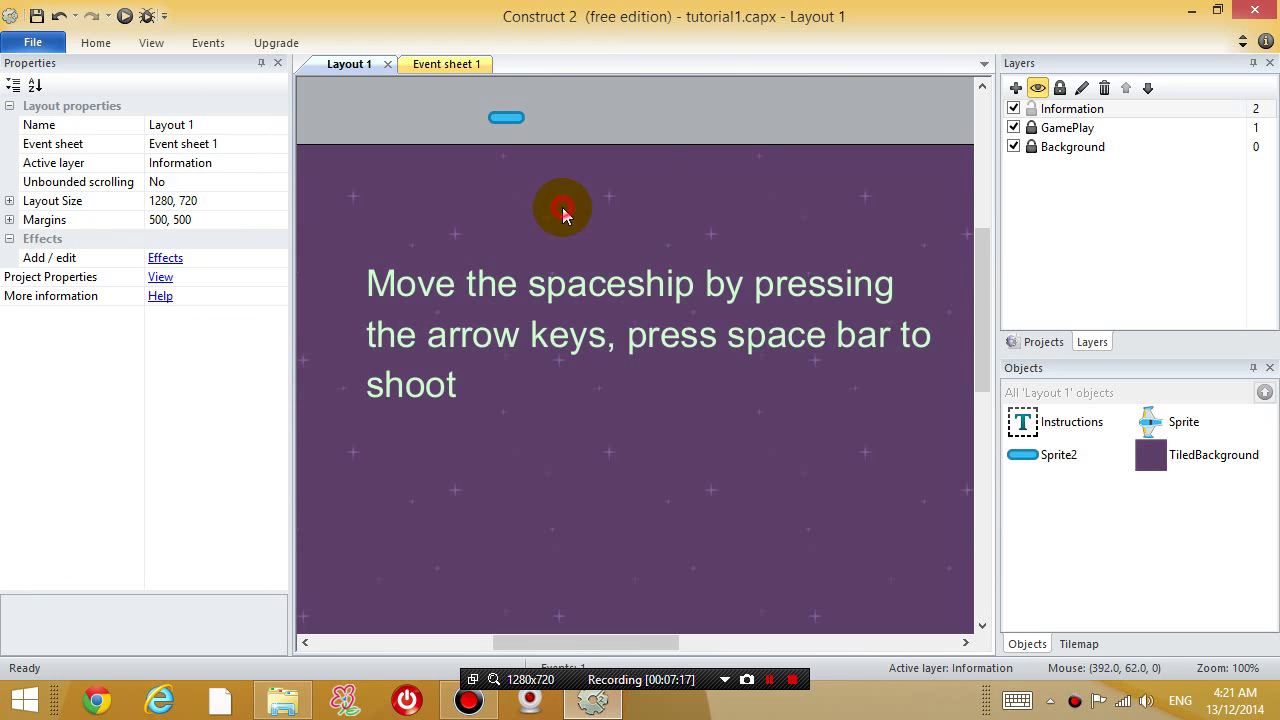
Run the layout preview in Firefox and start flying the ship with the arrow keys
{"action": "left_click", "coordinate": [125, 16]}
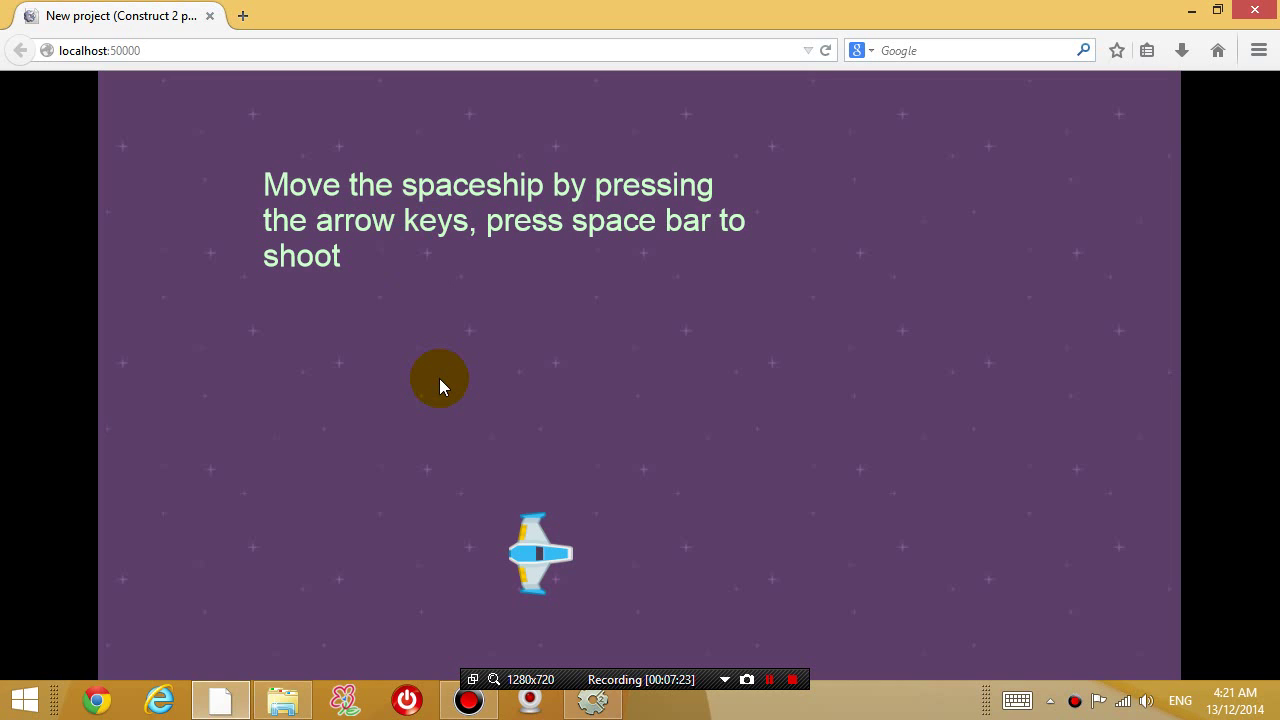
{"action": "key", "text": "Right"}
{"action": "key", "text": "Up"}
{"action": "key", "text": "Left"}
{"action": "key", "text": "space"}
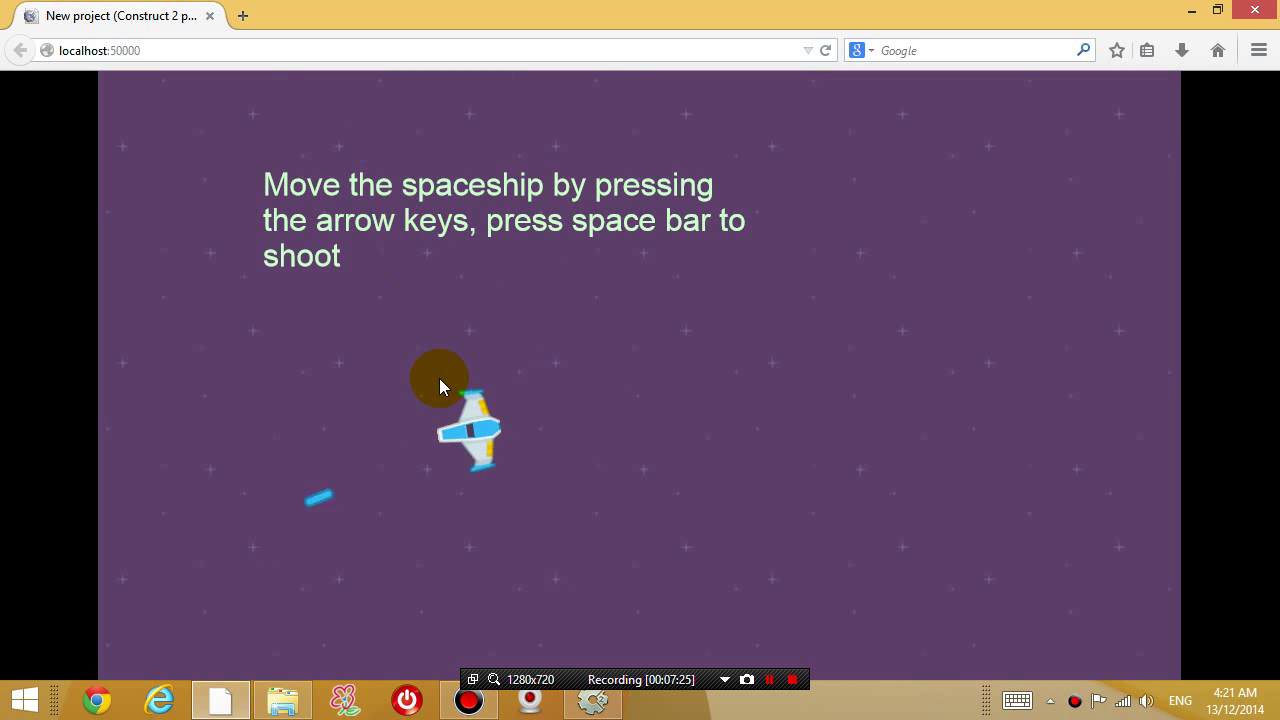
Fly the ship around the starfield with the arrow keys, firing lasers with the space bar
{"action": "key", "text": "Left"}
{"action": "key", "text": "Up"}
{"action": "key", "text": "space"}
{"action": "key", "text": "Right"}
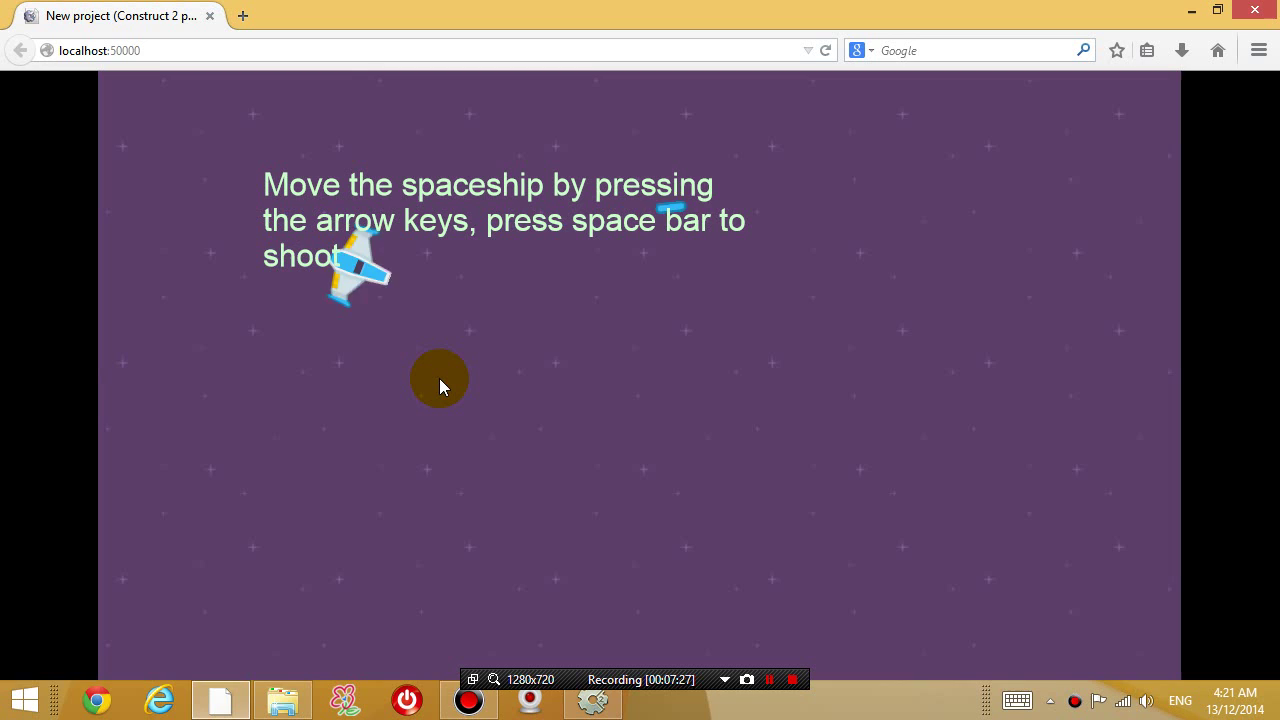
{"action": "key", "text": "Down"}
{"action": "key", "text": "space"}
{"action": "key", "text": "space"}
{"action": "key", "text": "Down"}
{"action": "key", "text": "space"}
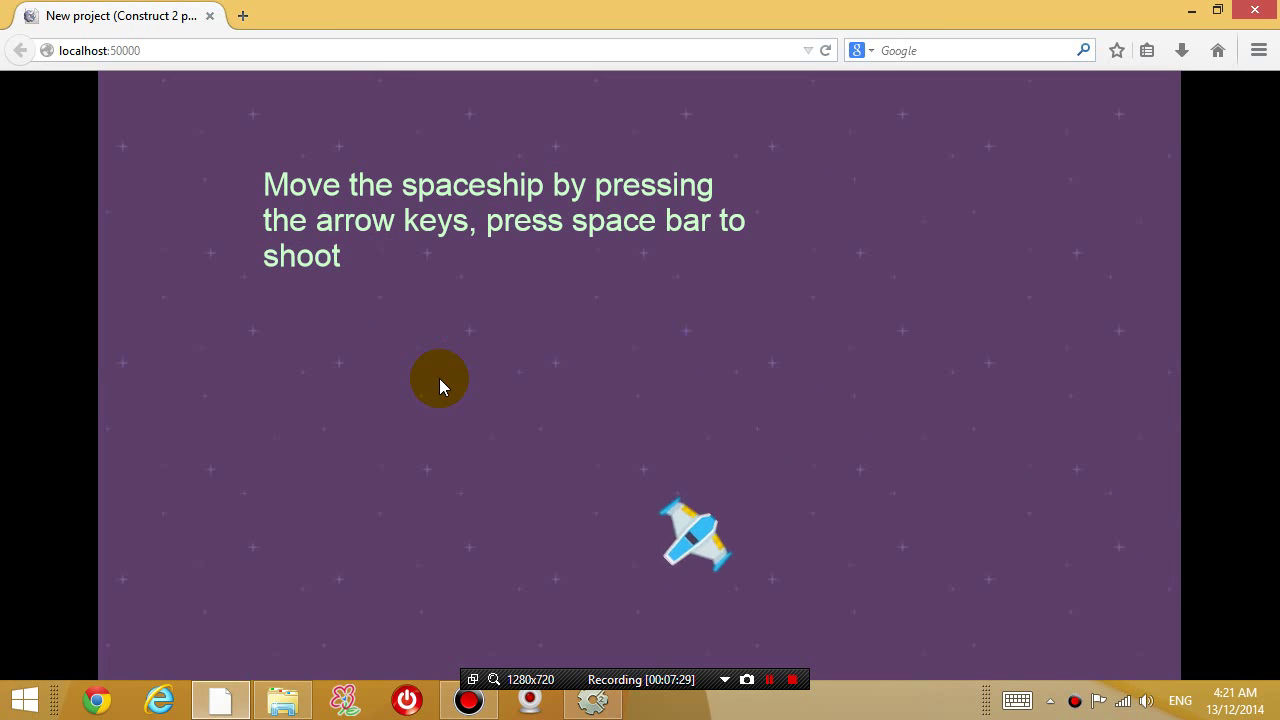
{"action": "key", "text": "space"}
{"action": "key", "text": "Up"}
{"action": "key", "text": "space"}
{"action": "key", "text": "Left"}
{"action": "key", "text": "space"}
{"action": "key", "text": "Right"}
{"action": "key", "text": "space"}
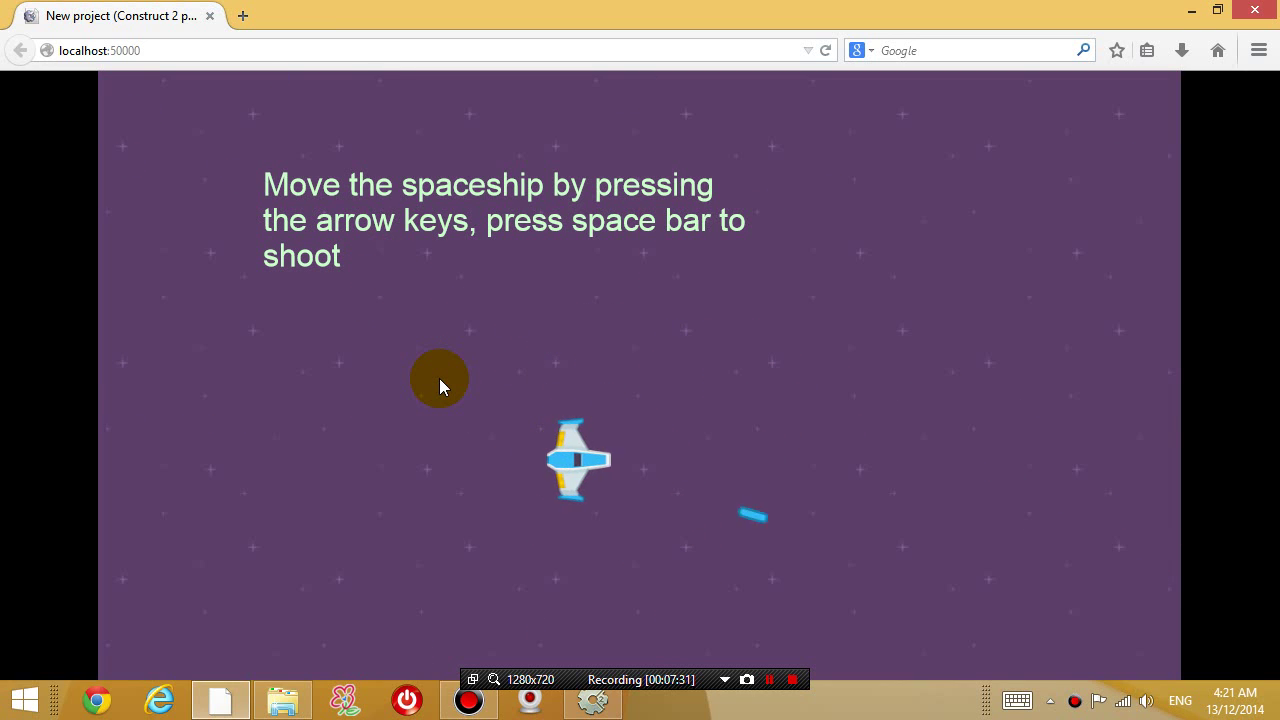
{"action": "key", "text": "Right"}
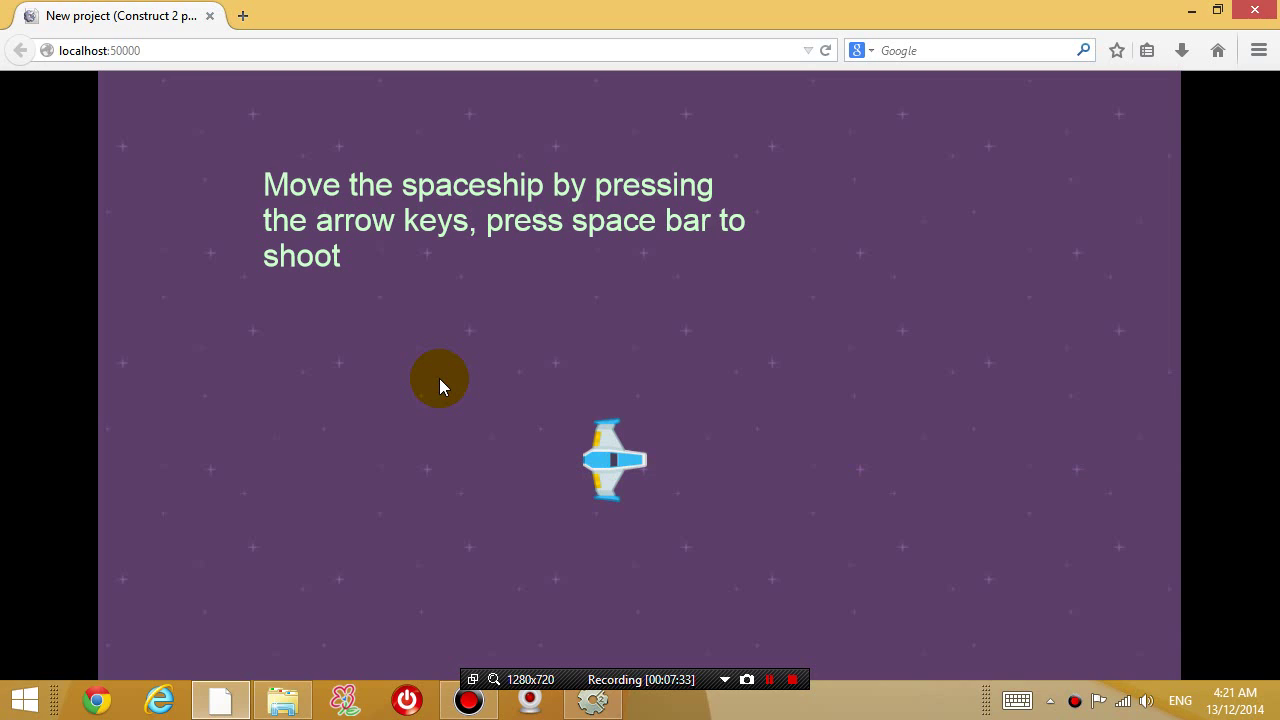